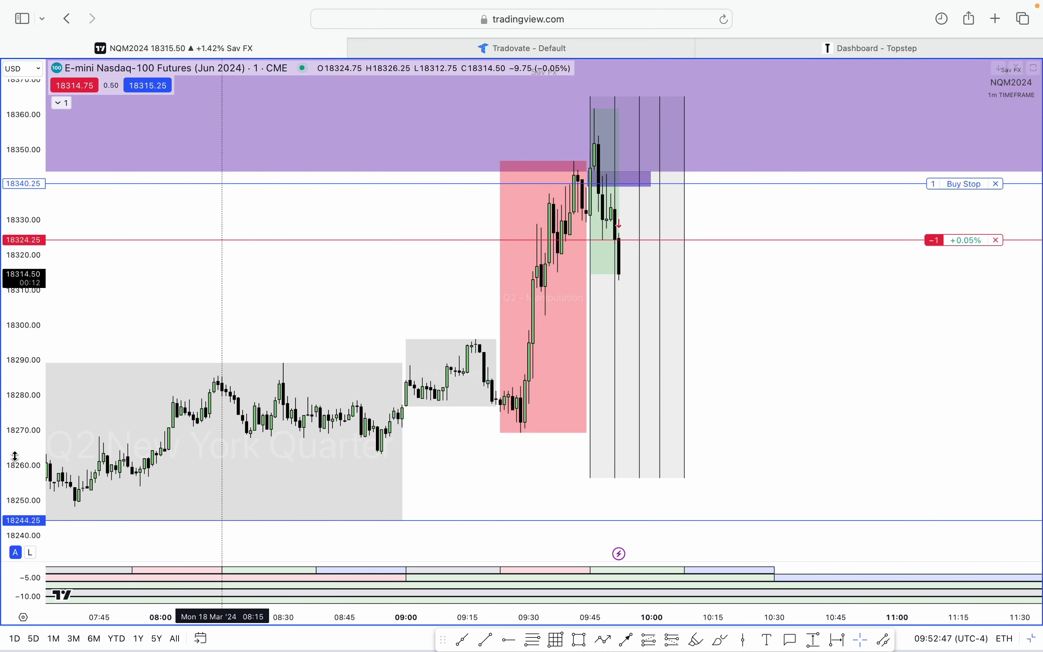
Step: Draw a horizontal ray from the 09:28 swing low at 18269.25 and set its thickness to 2px
left_click_drag(238, 340, 170, 373)
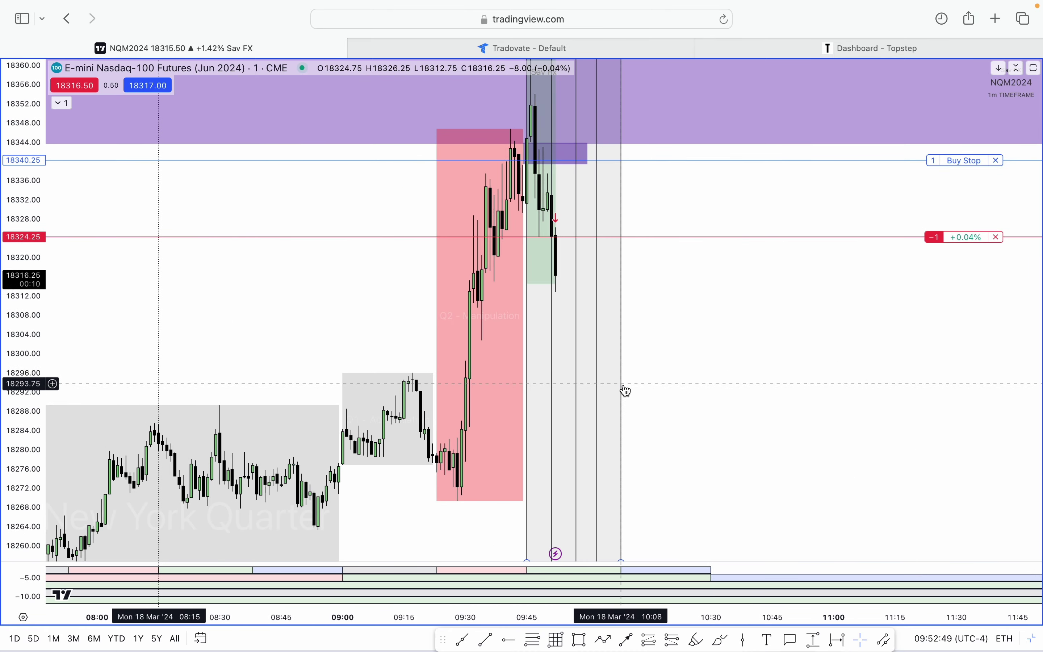
left_click_drag(20, 377, 23, 487)
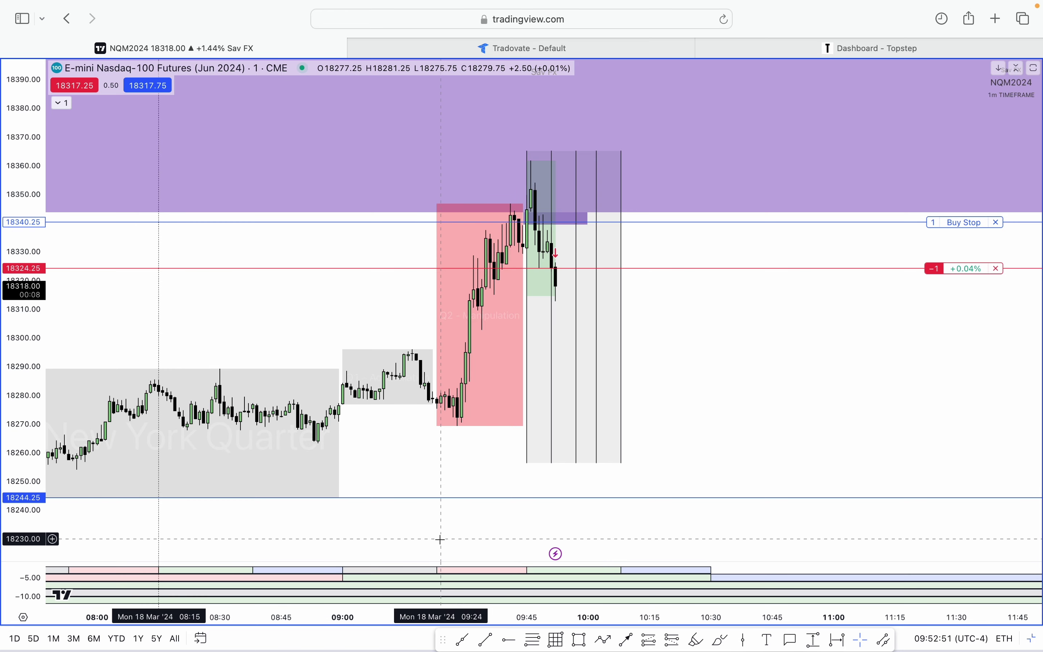
left_click(496, 639)
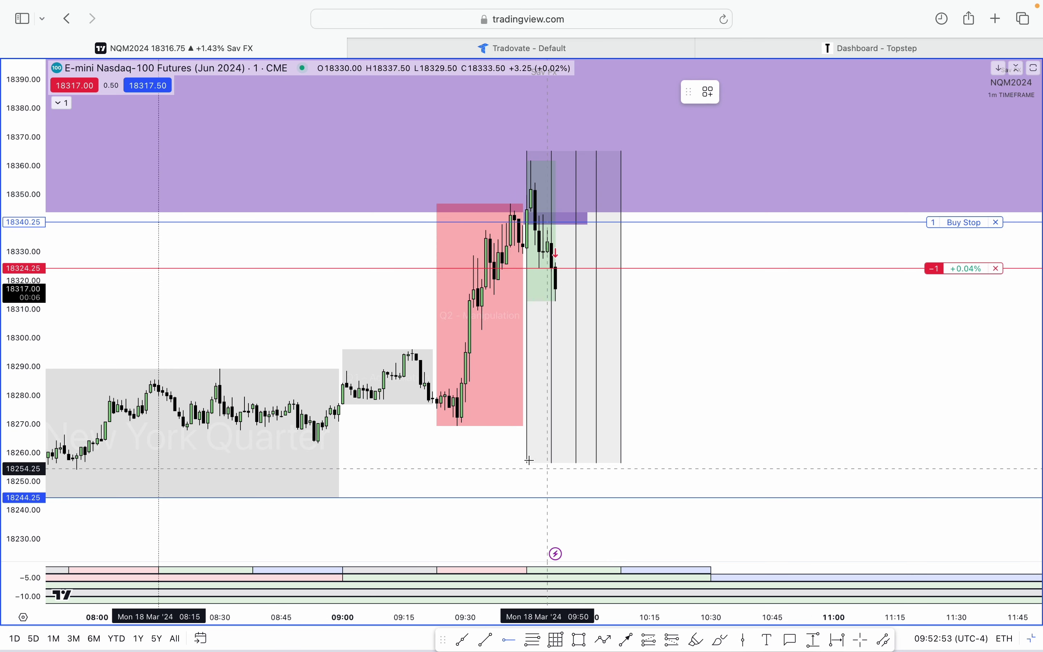
left_click(459, 428)
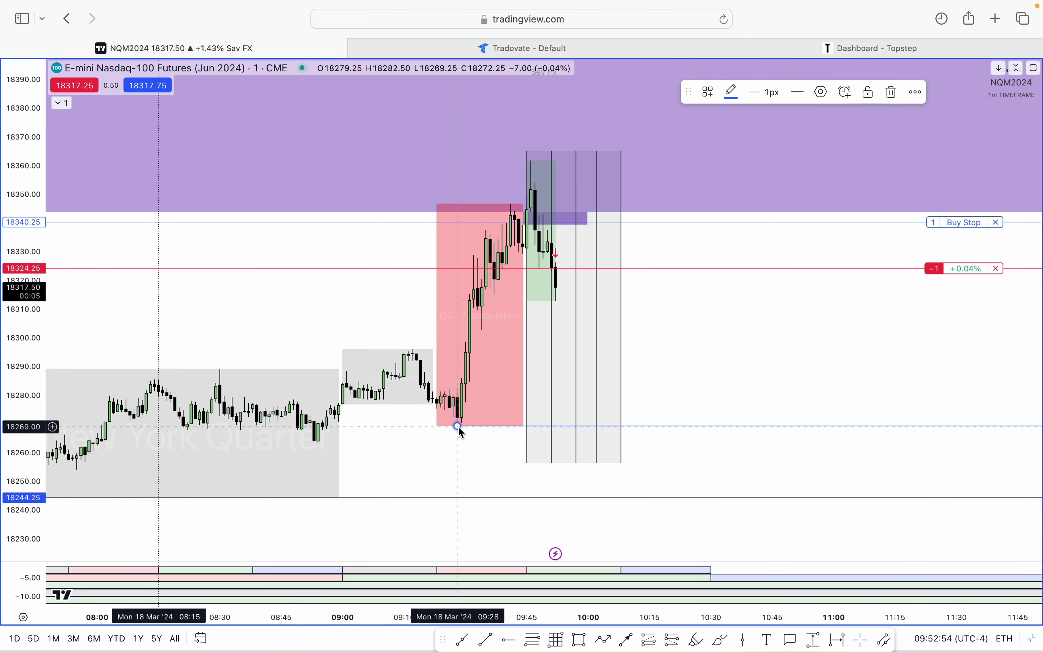
left_click(770, 95)
left_click(768, 139)
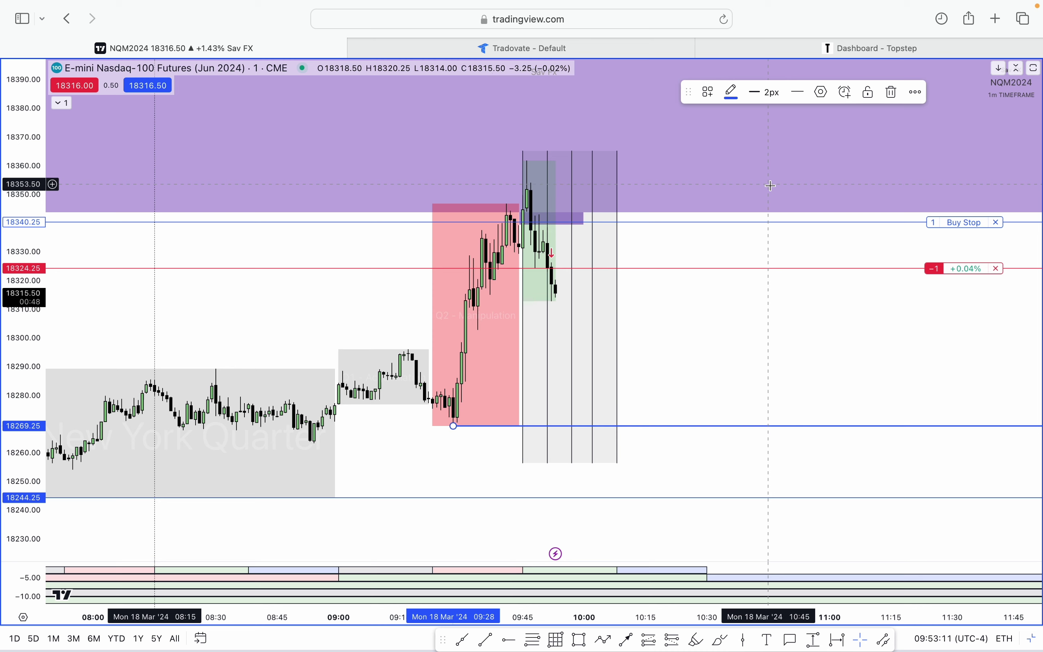
left_click(731, 310)
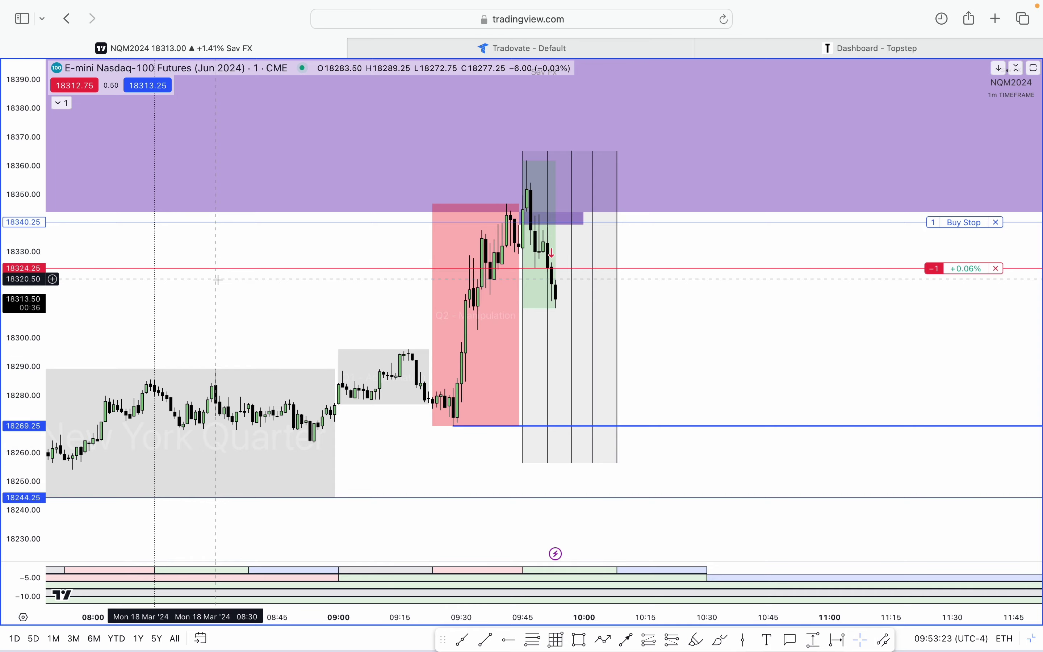
Step: Label the horizontal ray at the 09:28 low with the text "Low Hanging Fruit"
scroll(581, 539, "down", 3)
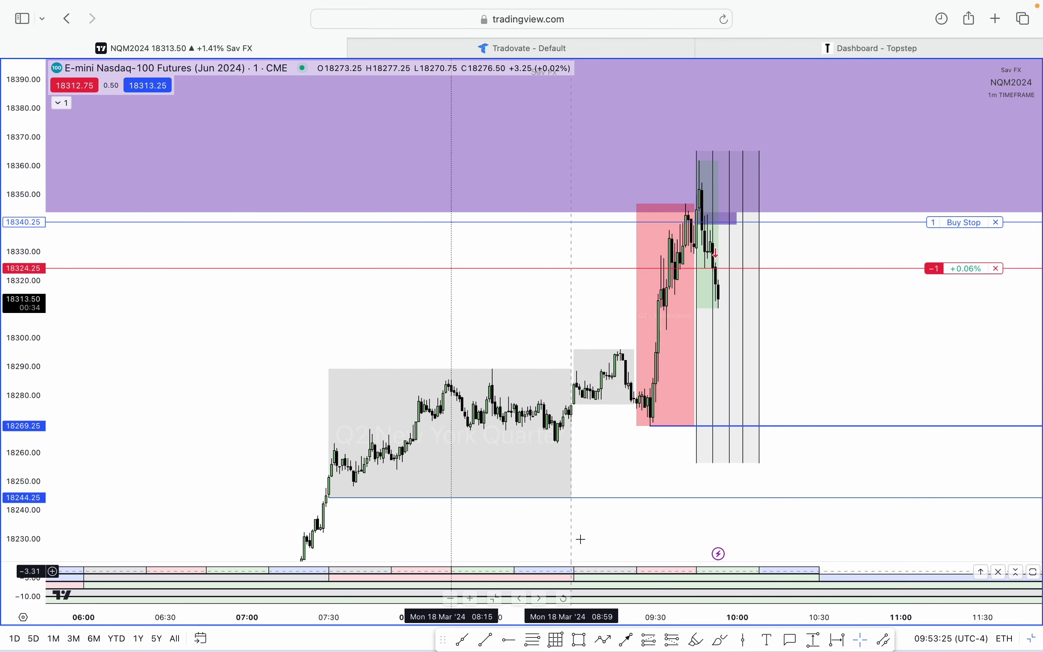
left_click_drag(603, 430, 554, 366)
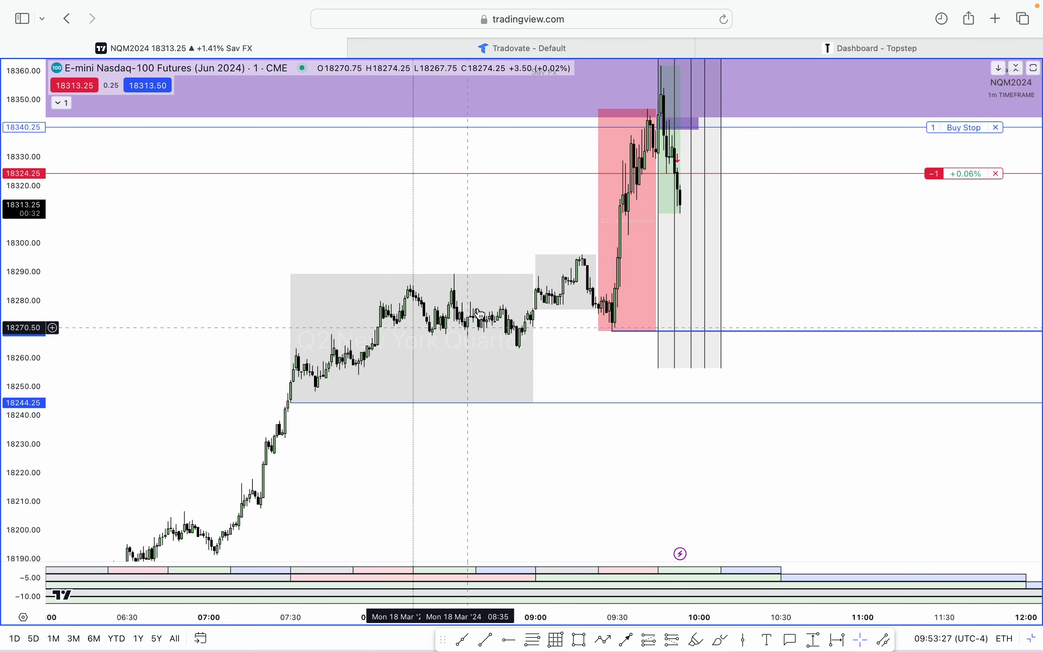
left_click_drag(468, 231, 401, 231)
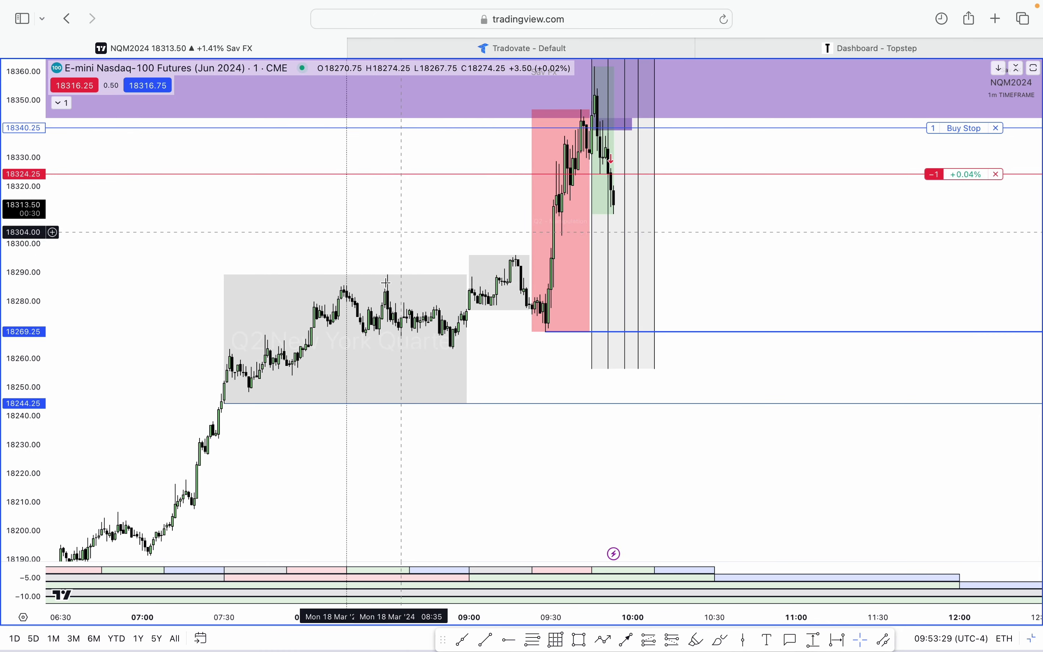
left_click(547, 332)
left_click(817, 94)
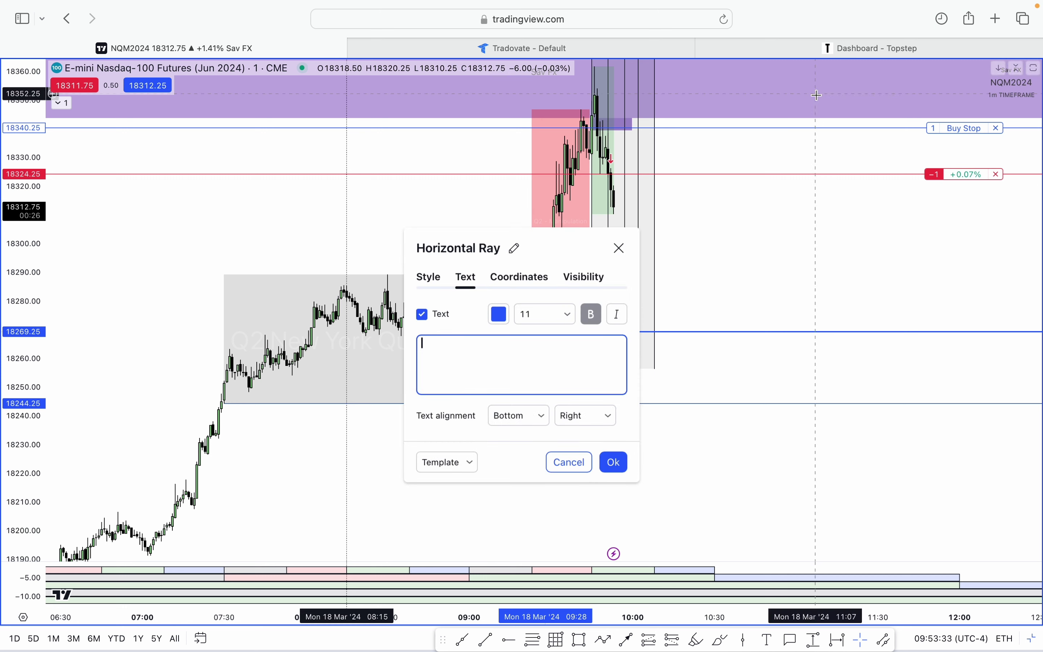
key("Caps_Lock")
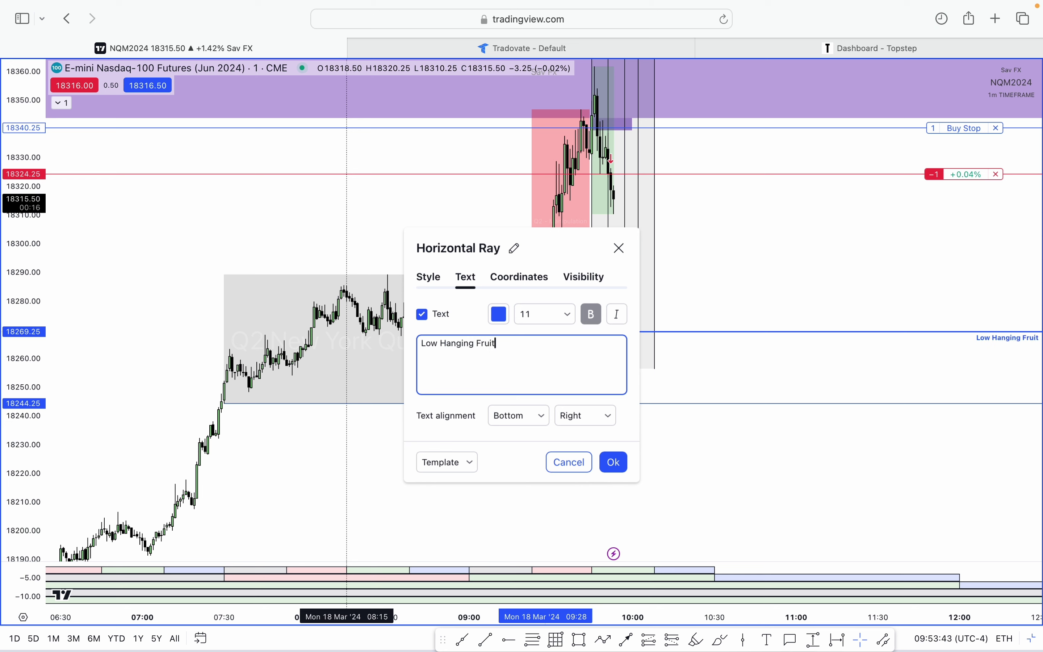
left_click_drag(559, 268, 391, 238)
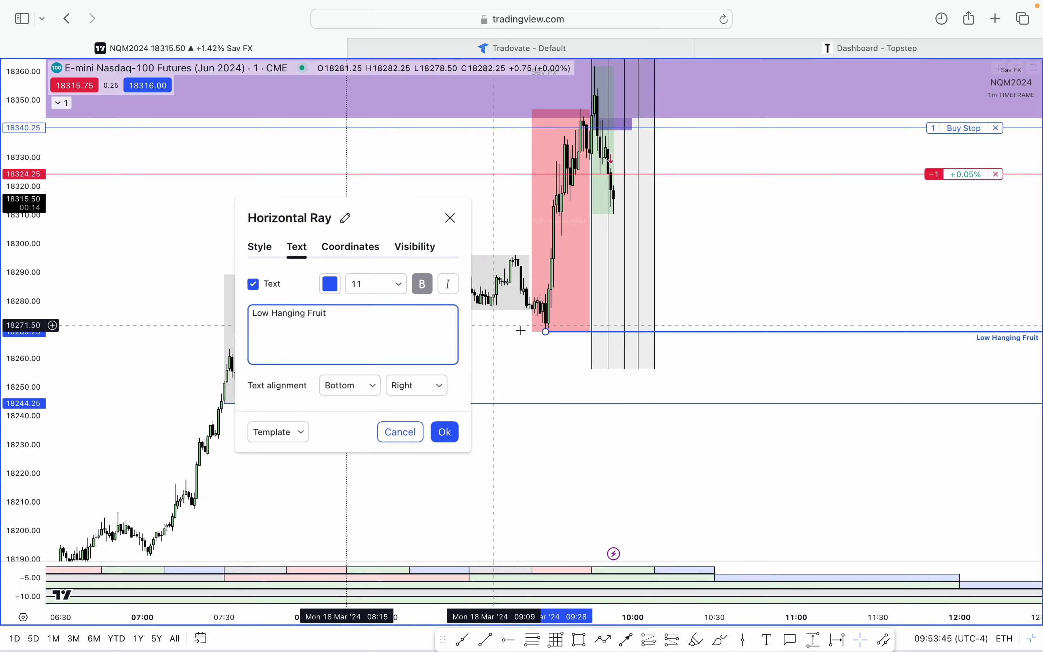
left_click(445, 431)
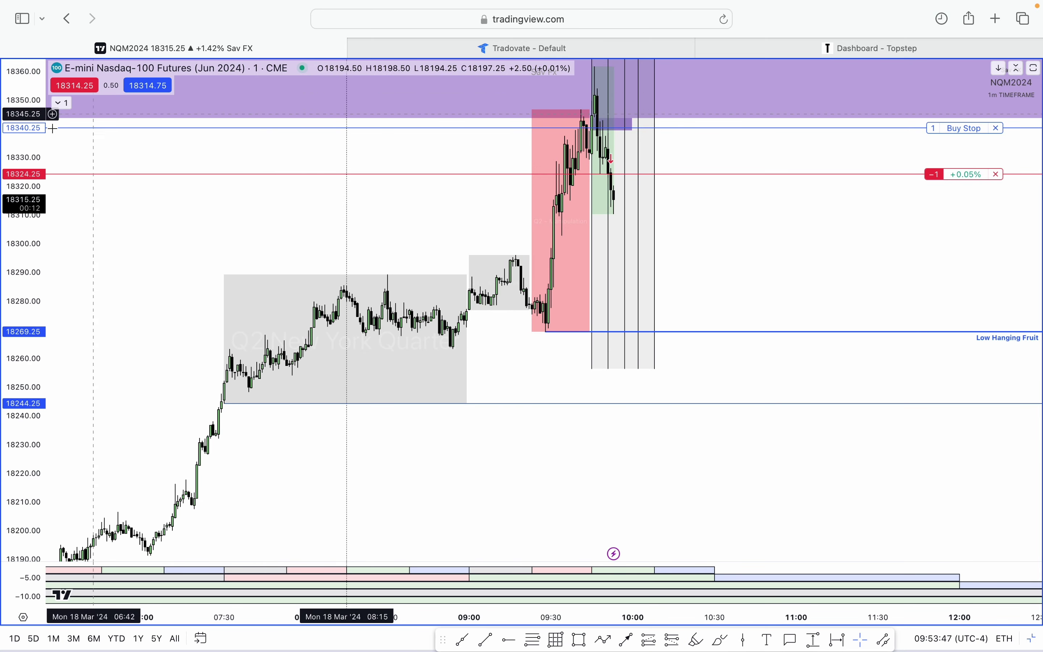
Step: Delete the vertical-line grid drawing that spans 09:45 to 10:08
left_click_drag(165, 198, 219, 344)
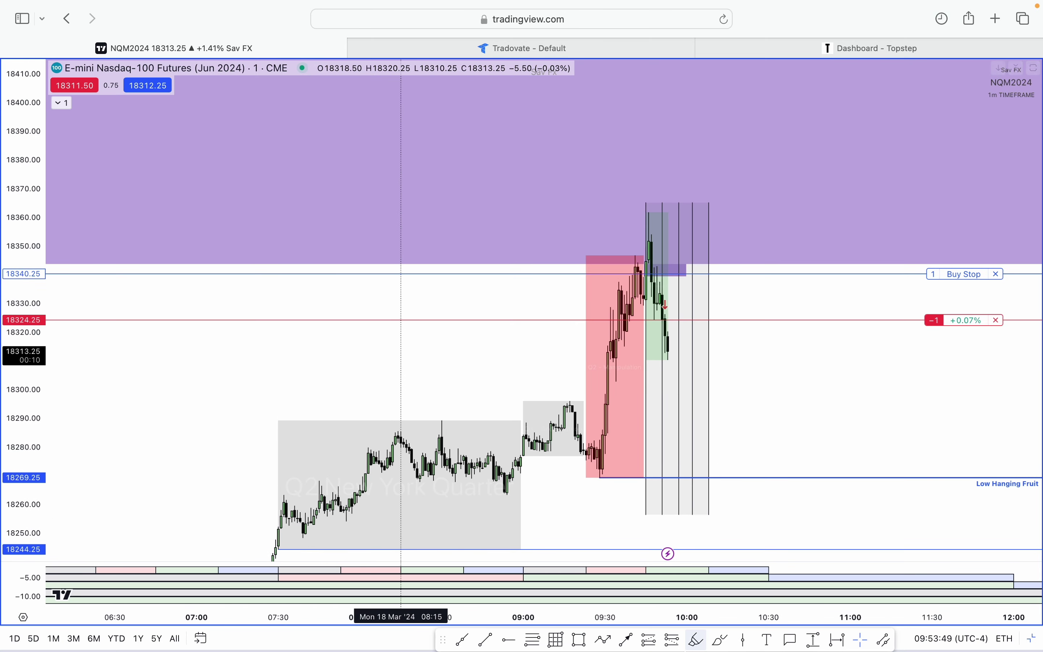
left_click_drag(657, 618, 383, 611)
left_click_drag(538, 428, 594, 398)
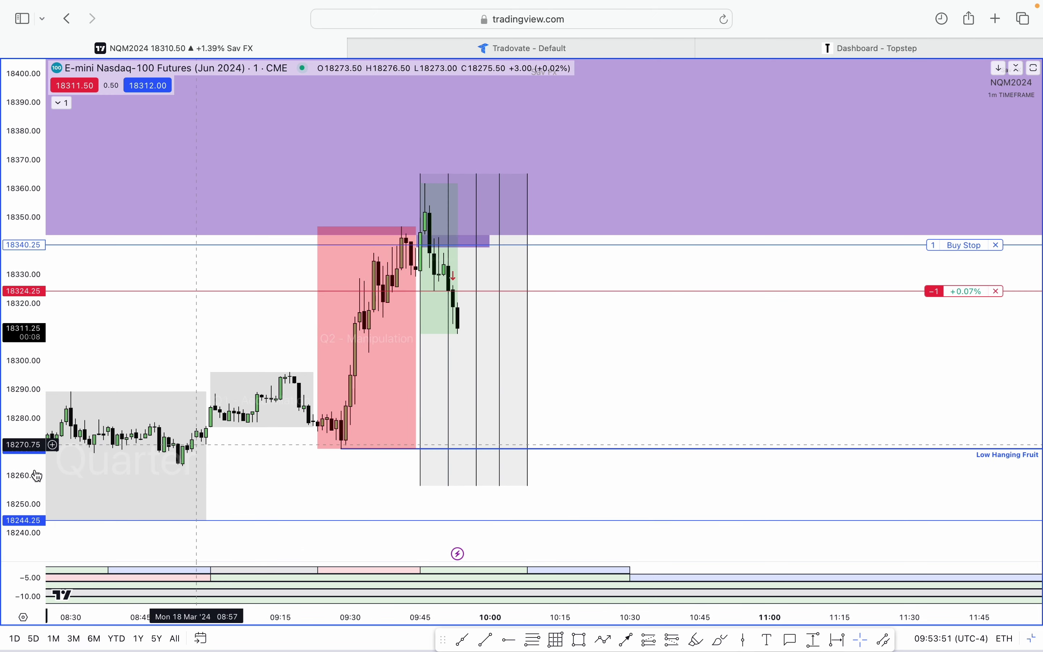
left_click_drag(24, 491, 1, 426)
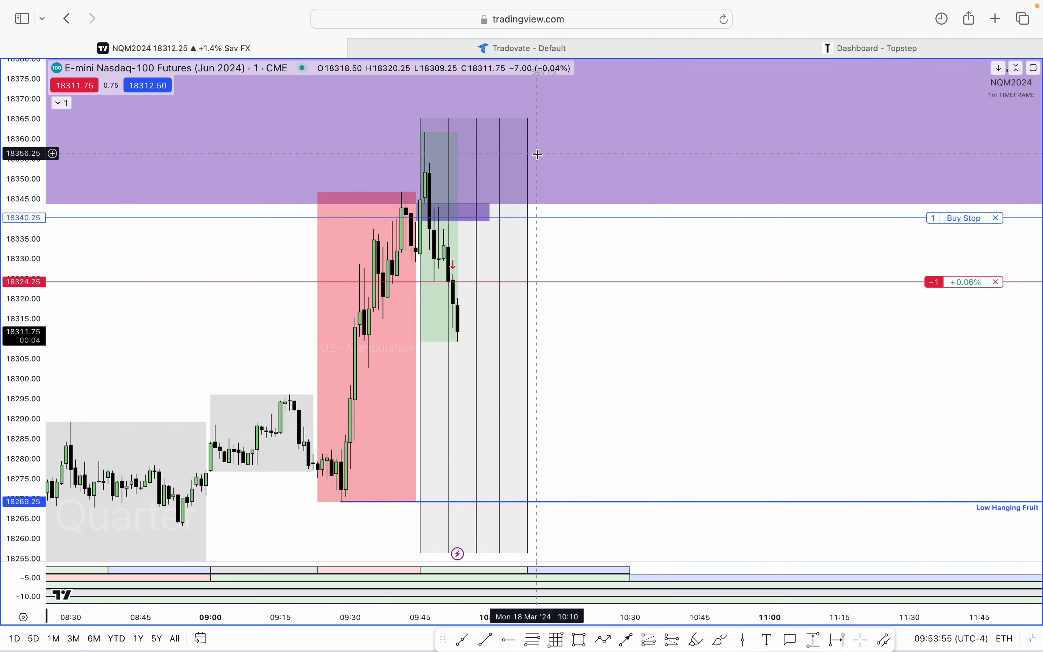
left_click(528, 120)
key("BackSpace")
Step: Move the Buy Stop order of the short position to 18329.00 and submit the modification
left_click_drag(527, 374, 738, 395)
left_click_drag(658, 616, 492, 609)
left_click_drag(599, 391, 589, 432)
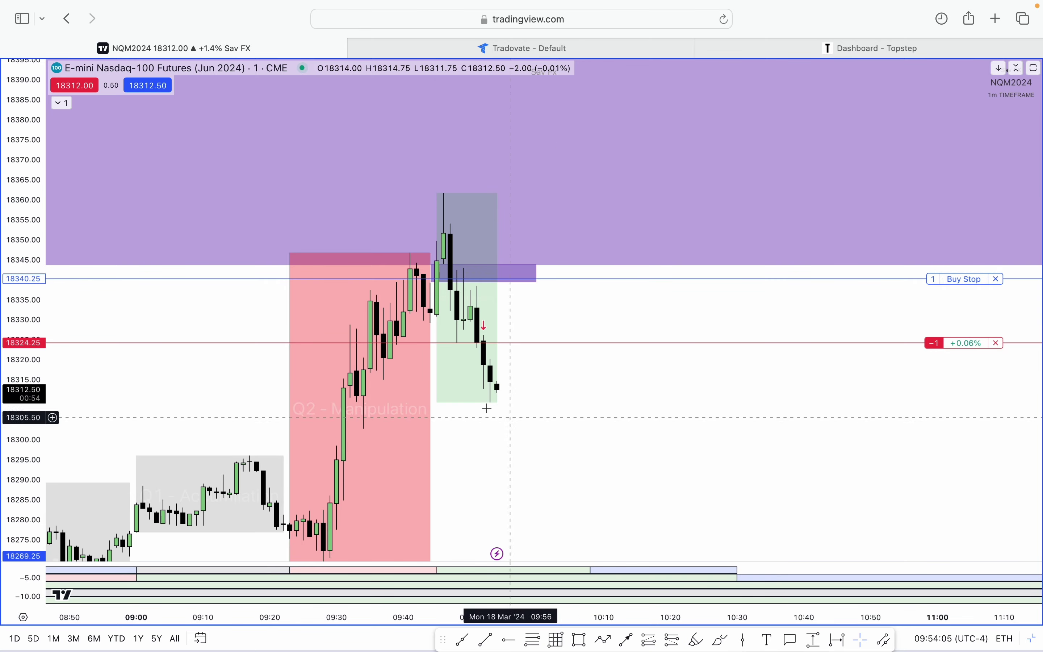
scroll(559, 361, "down", 5)
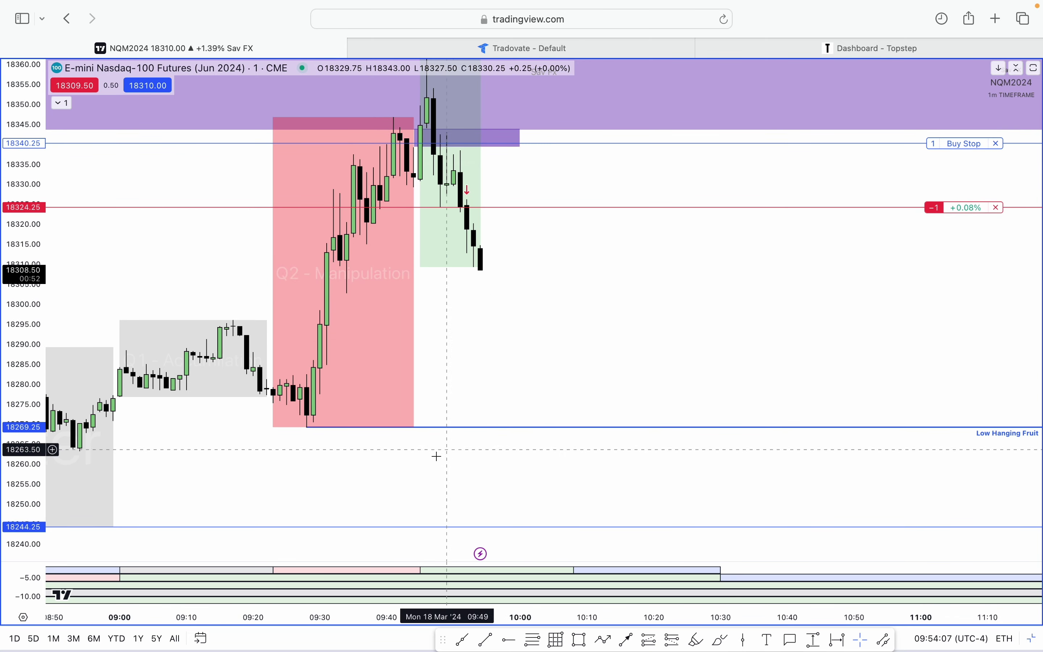
left_click_drag(11, 497, 12, 473)
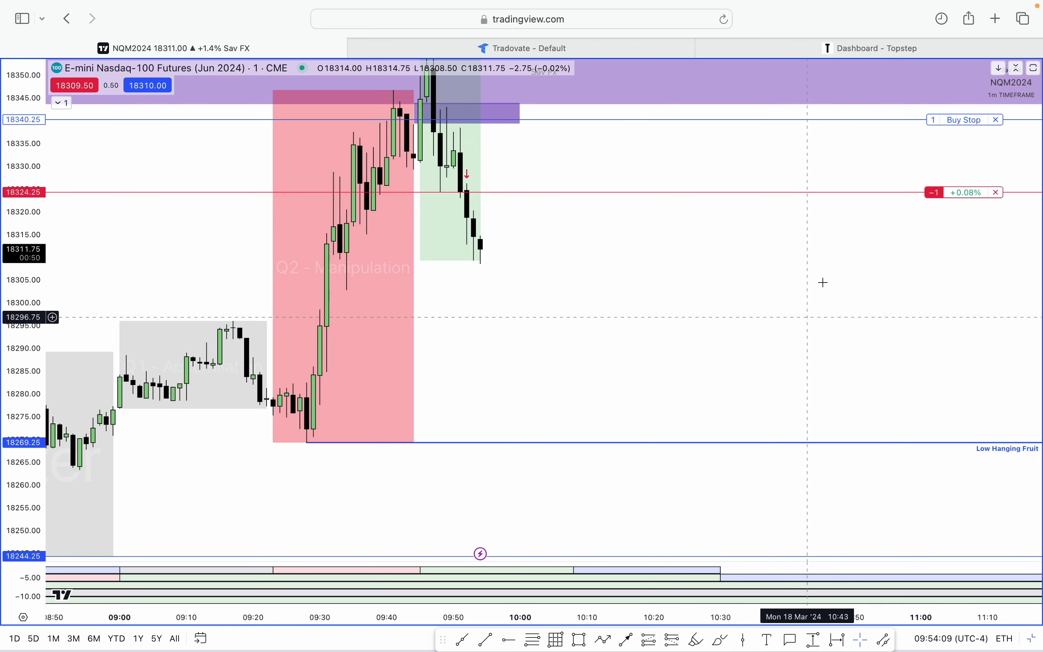
left_click_drag(927, 119, 944, 173)
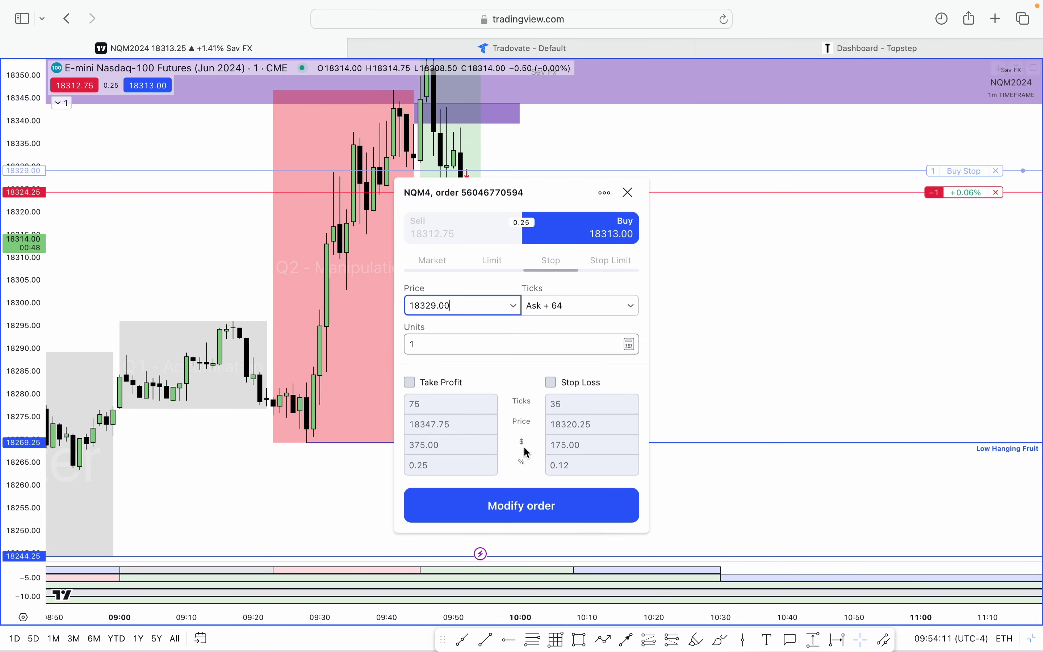
left_click(515, 505)
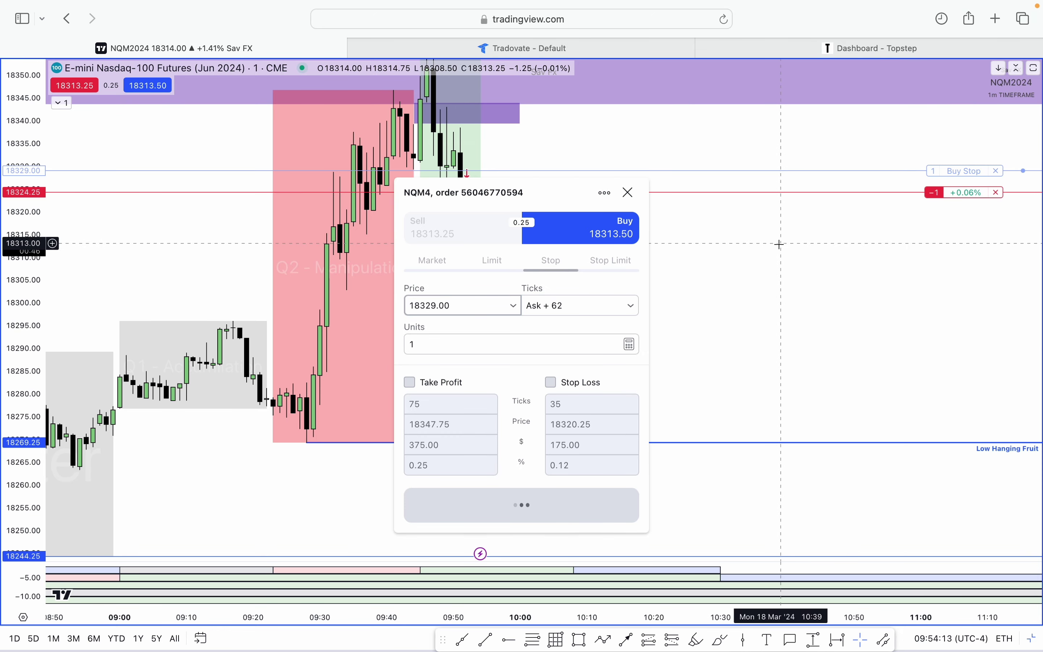
Step: Draw a purple rectangle between 18323.00 and 18320.25 from the 09:51 candle to 09:57, and increase its fill opacity
left_click_drag(646, 336, 620, 340)
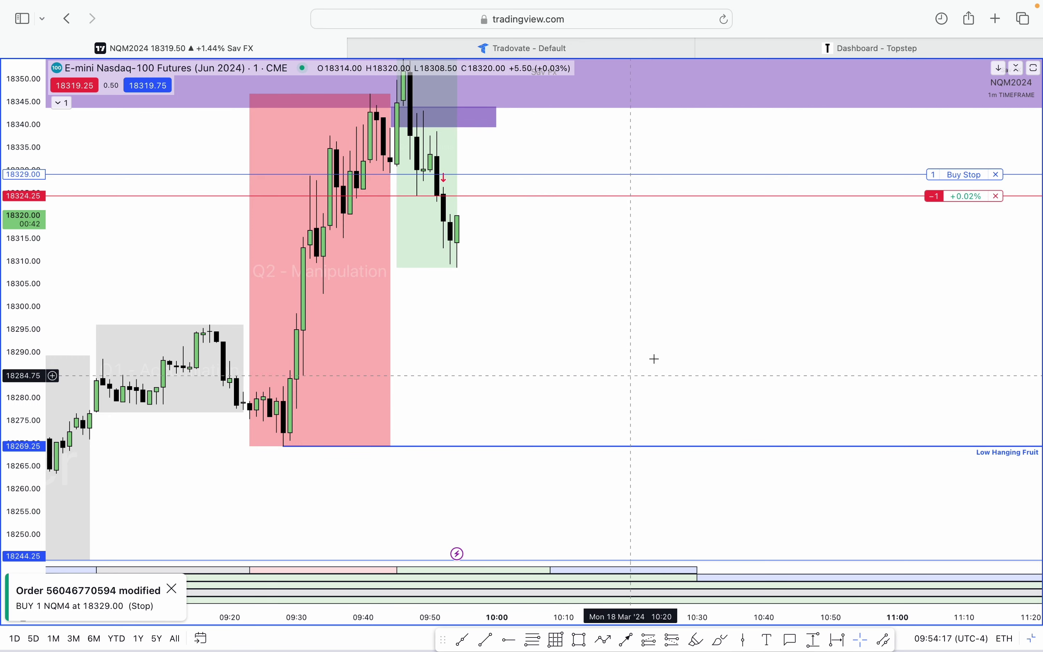
left_click(580, 638)
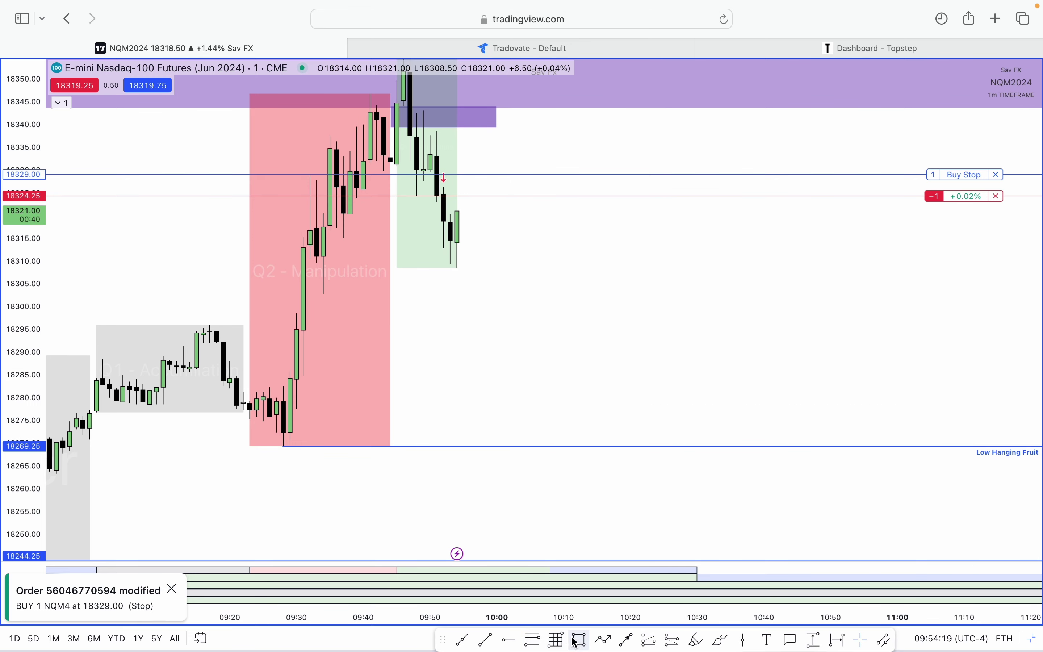
left_click(436, 202)
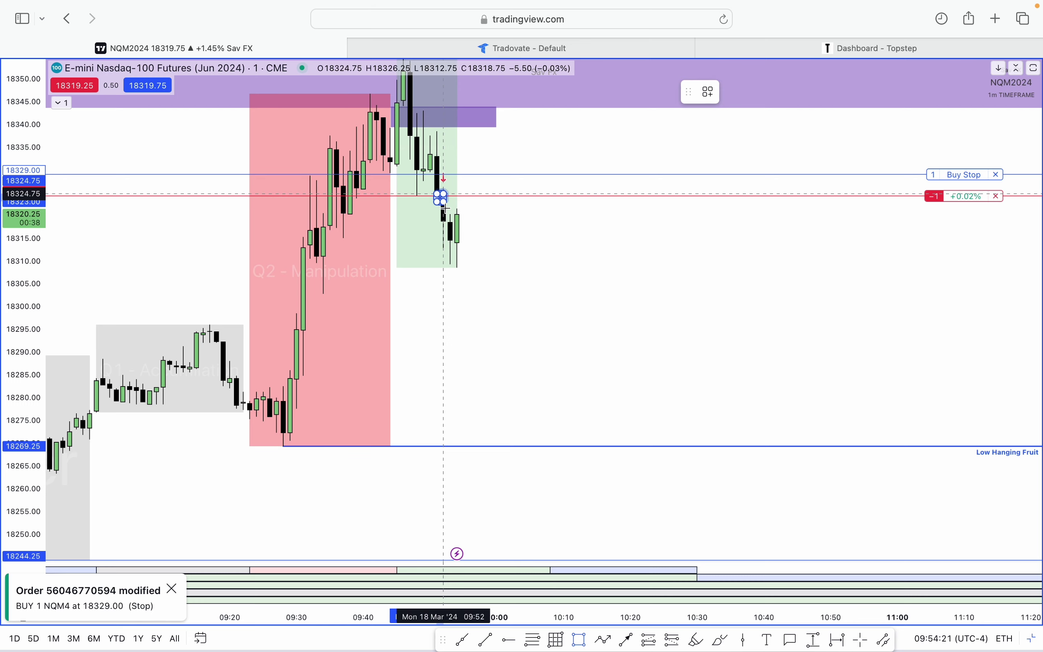
left_click(450, 213)
left_click_drag(449, 208, 477, 209)
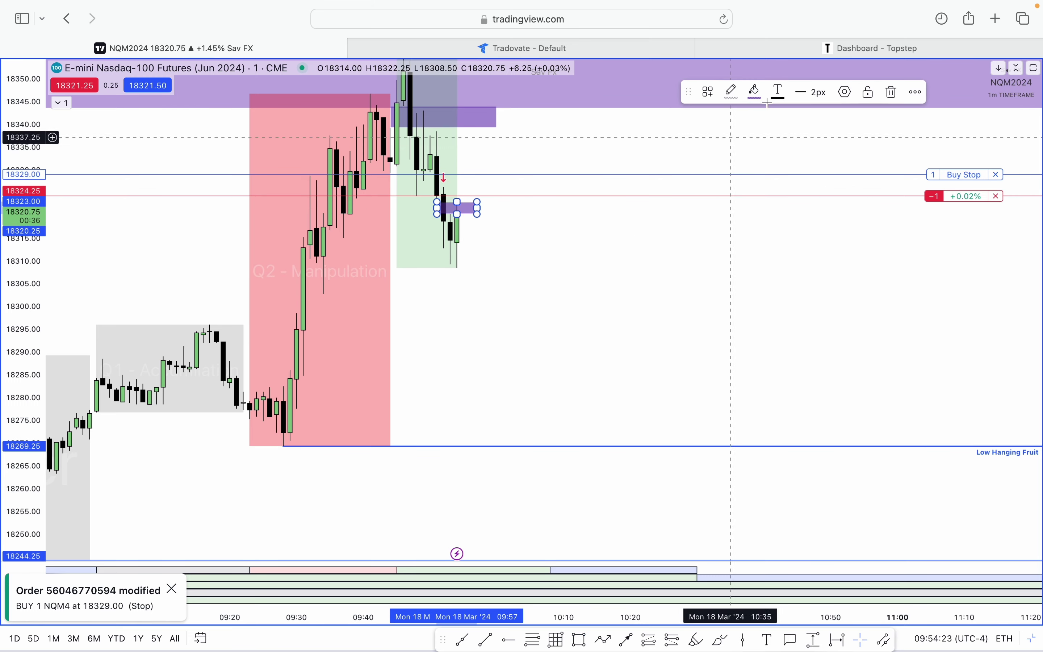
left_click(756, 91)
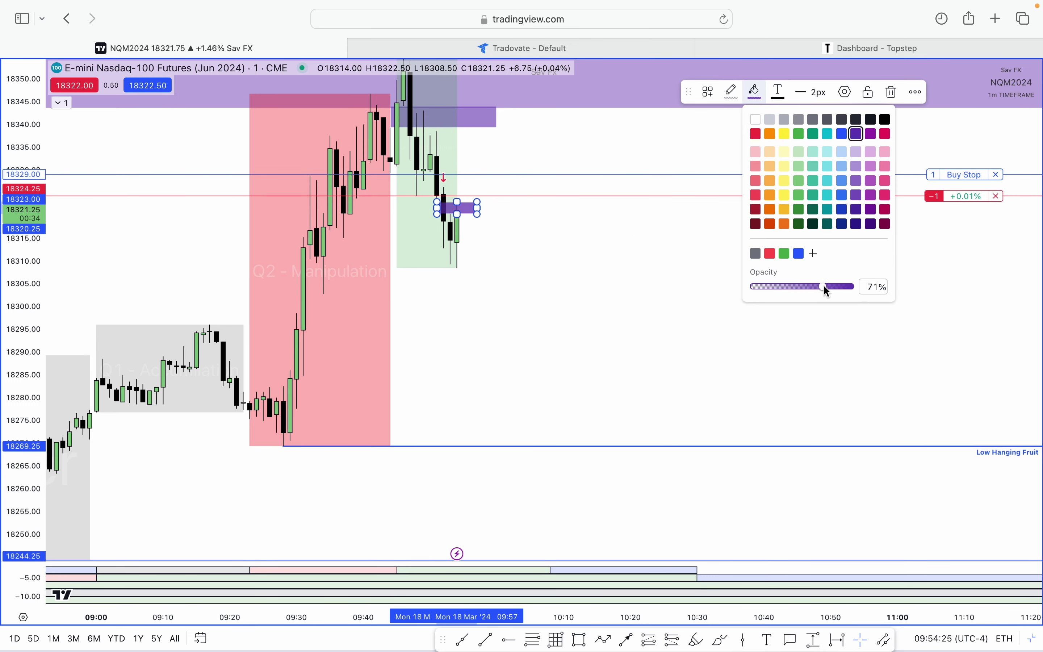
left_click(758, 304)
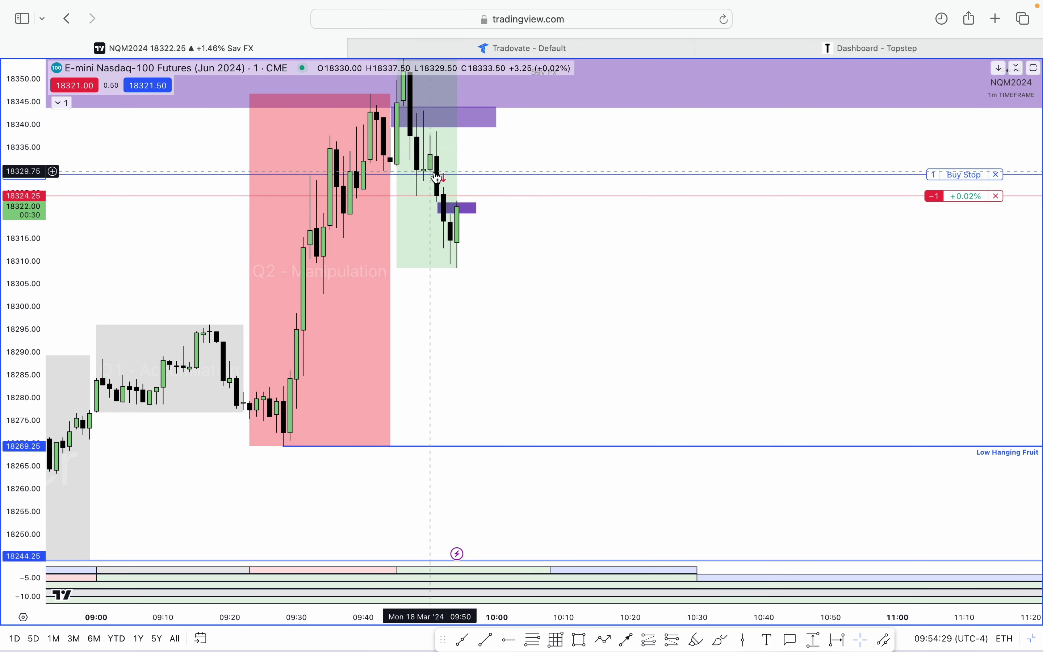
Step: Move the Buy Stop order to 18330.25 and submit the modification
left_click_drag(935, 175, 937, 170)
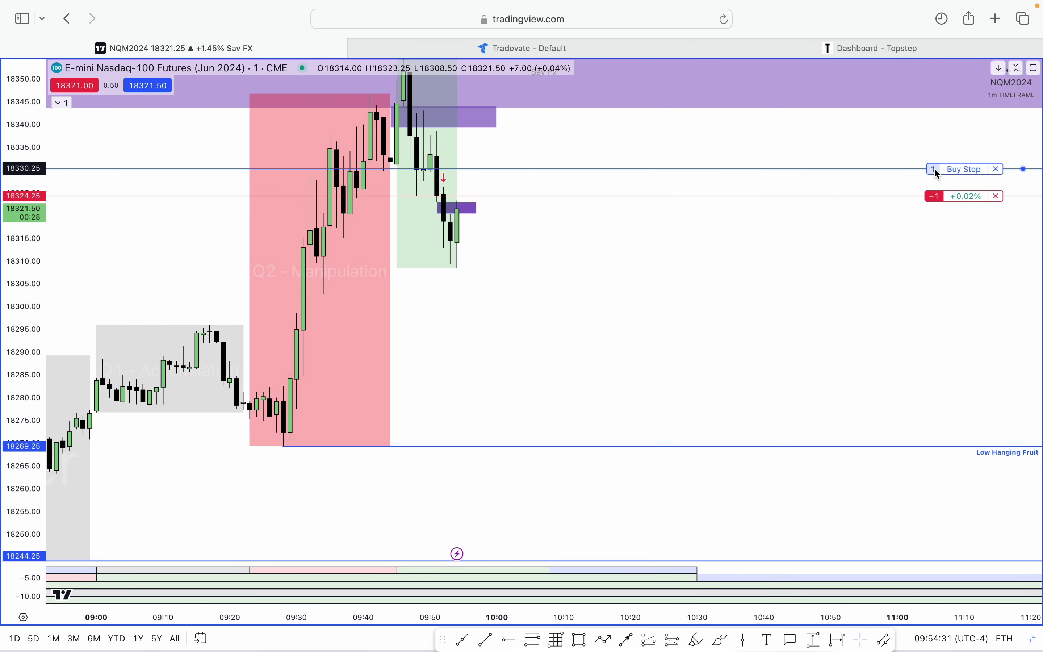
left_click(523, 507)
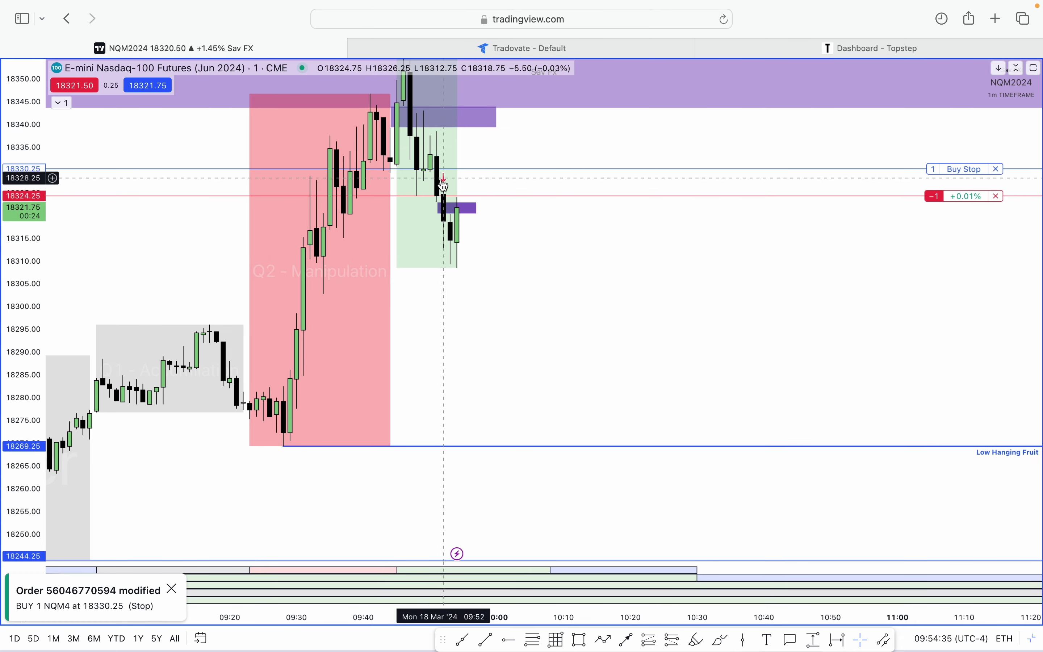
left_click_drag(558, 250, 561, 257)
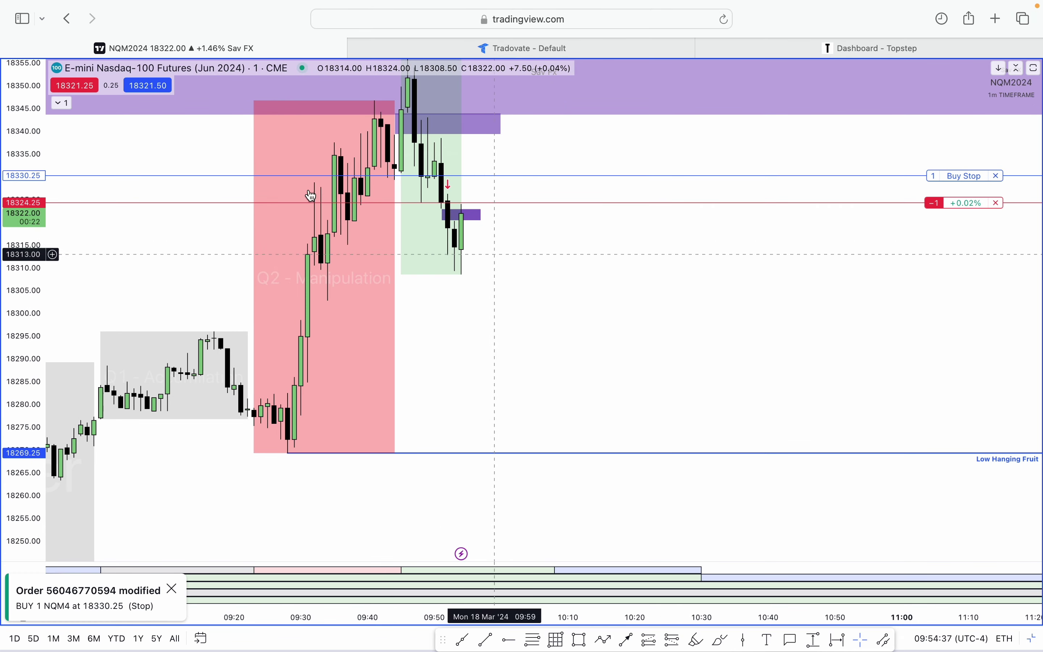
Step: Expand the indicator list and hide the SAV FX 2024 / Quarterly Models indicator
left_click(65, 106)
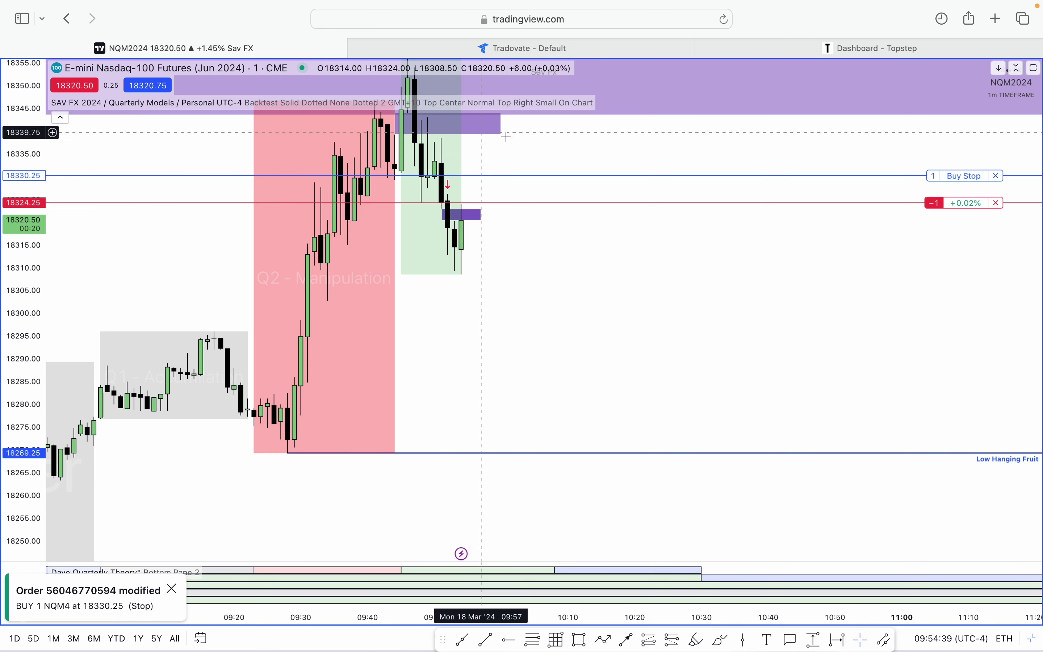
left_click(605, 103)
left_click_drag(599, 309, 631, 402)
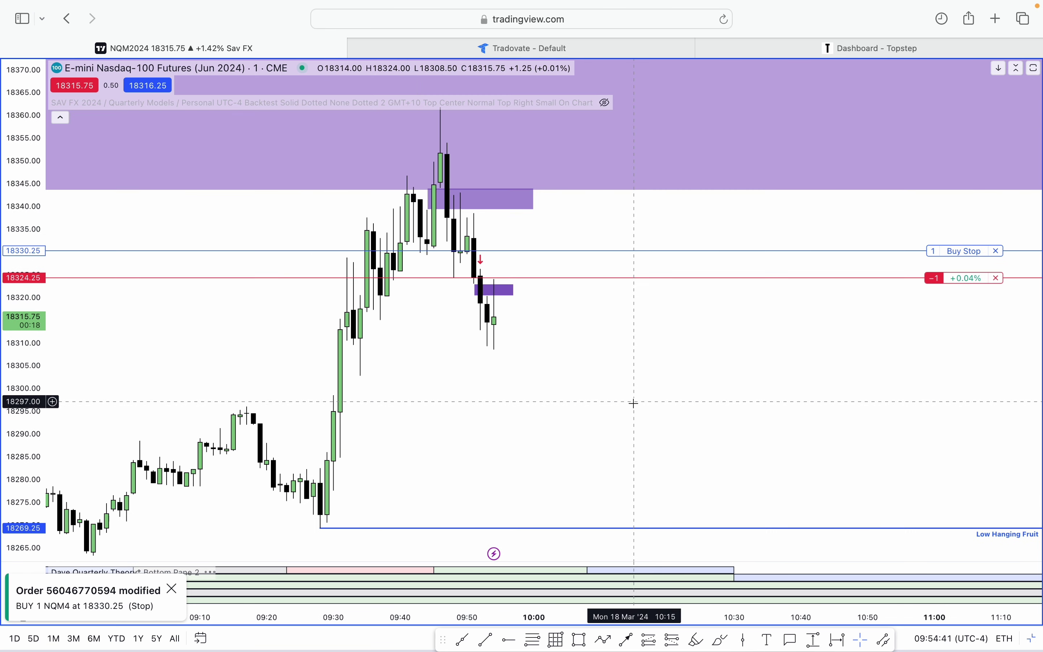
Step: Enlarge the lower purple rectangle to cover 18329.50 to 18320.25 and extend it to 10:02
left_click(476, 285)
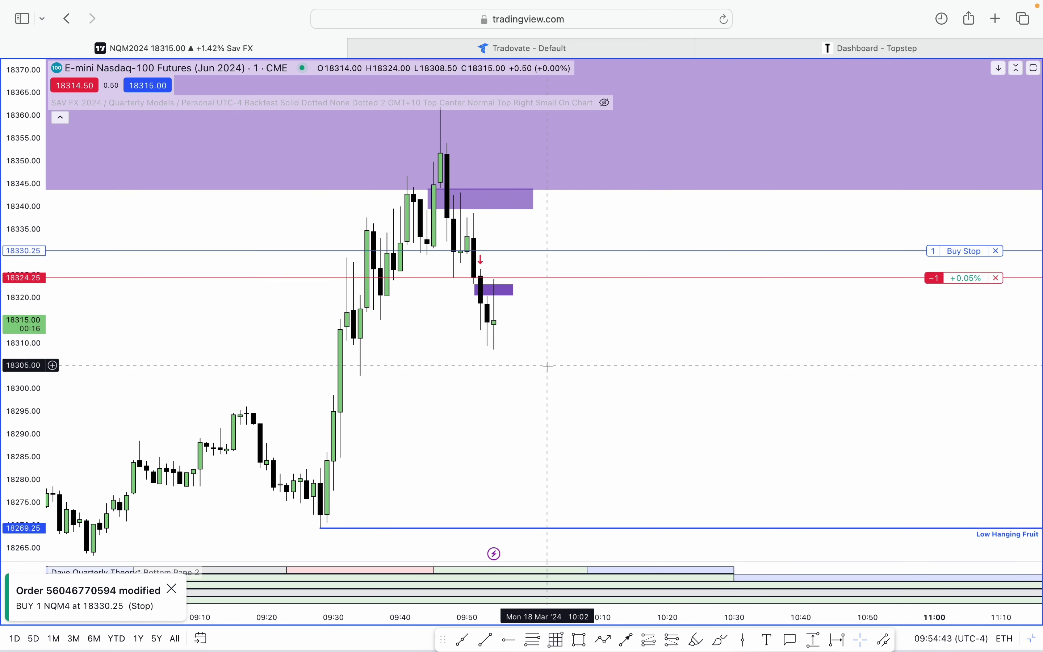
left_click_drag(549, 431, 546, 428)
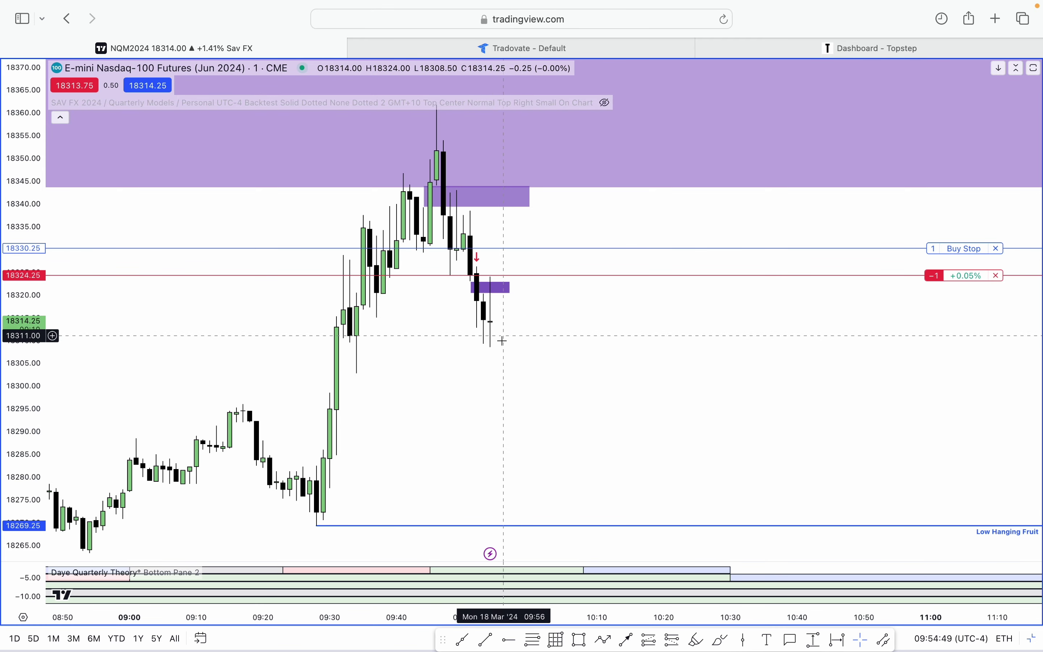
left_click_drag(472, 281, 543, 278)
left_click(471, 376)
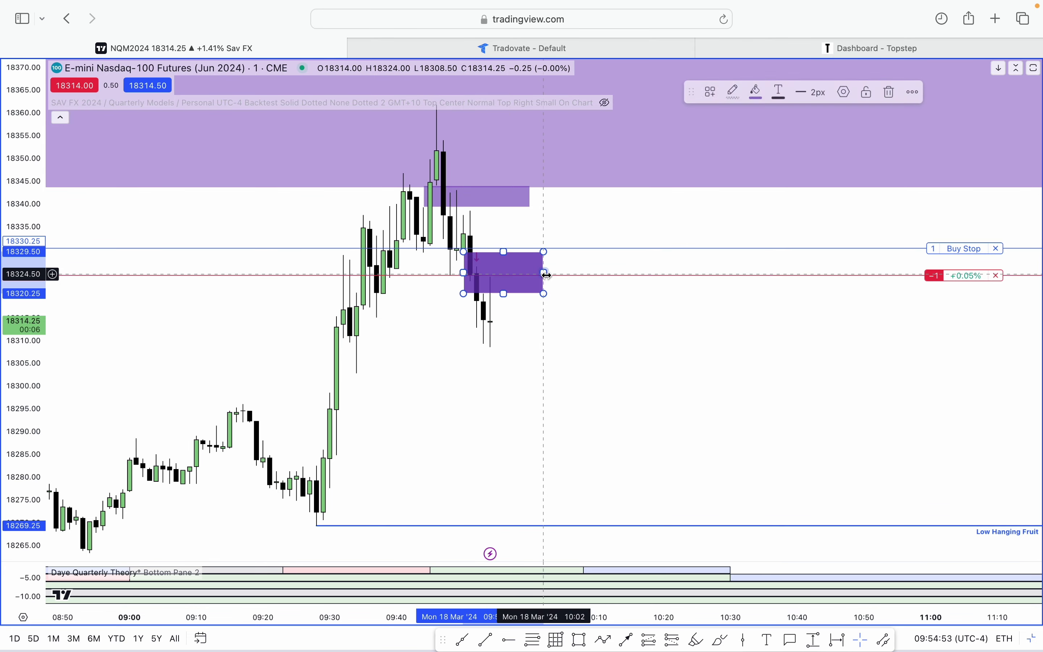
left_click(519, 437)
scroll(501, 364, "left", 3)
left_click(534, 251)
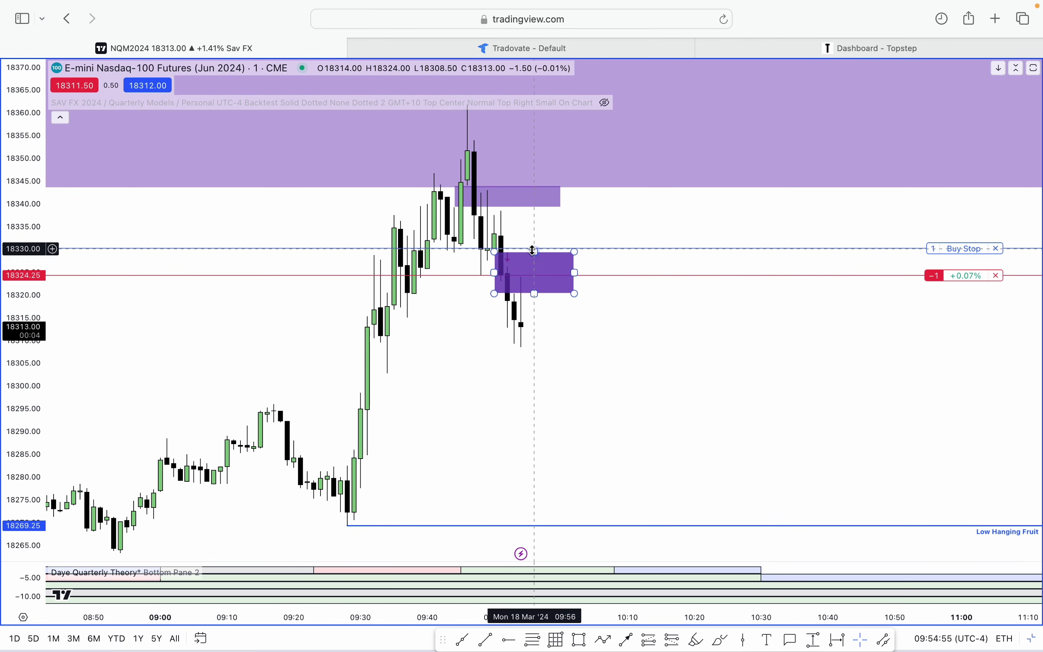
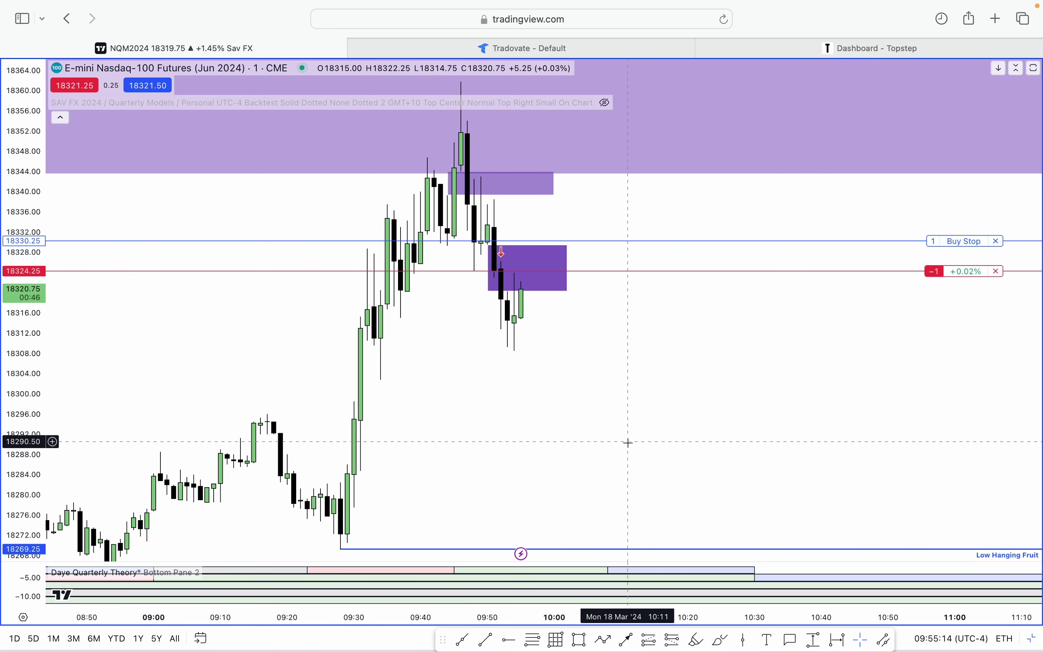
double_click(628, 418)
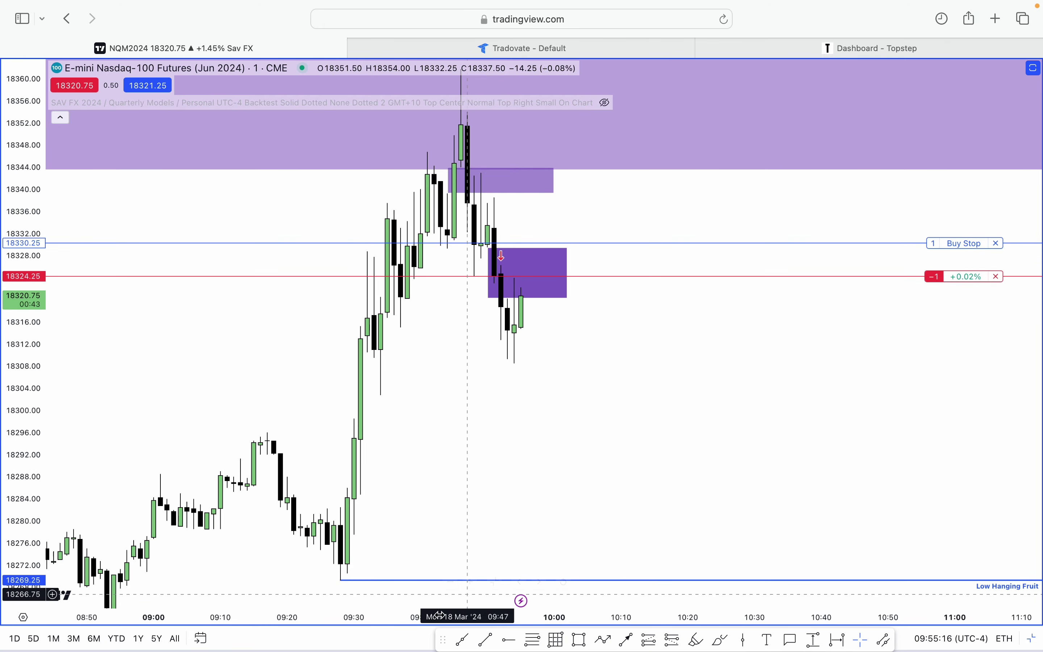
left_click(452, 581)
scroll(646, 453, "right", 3)
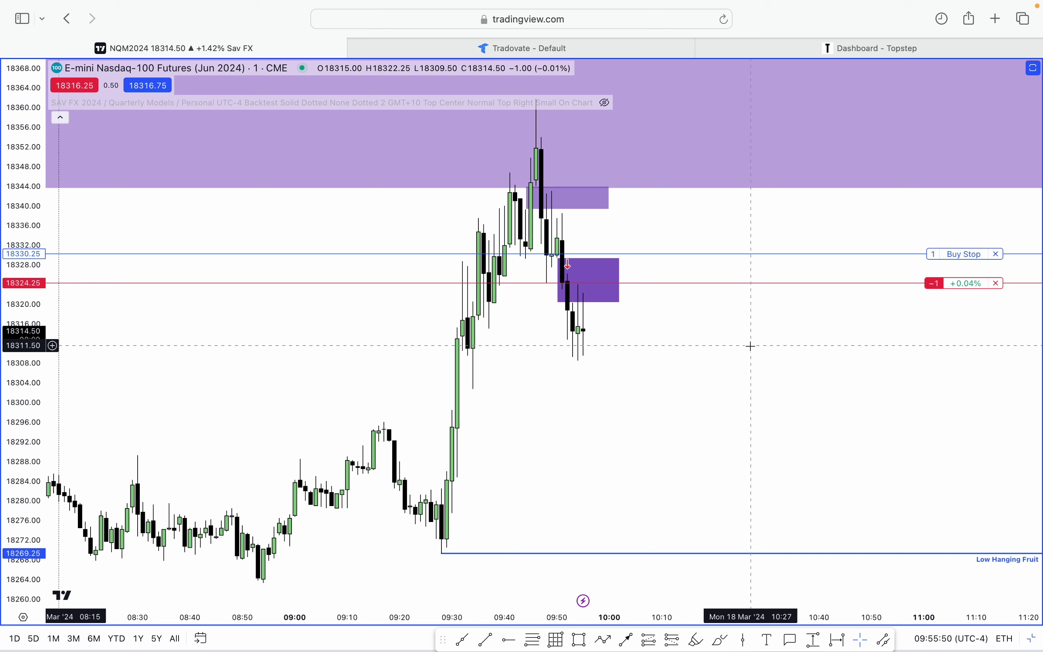
type("15S")
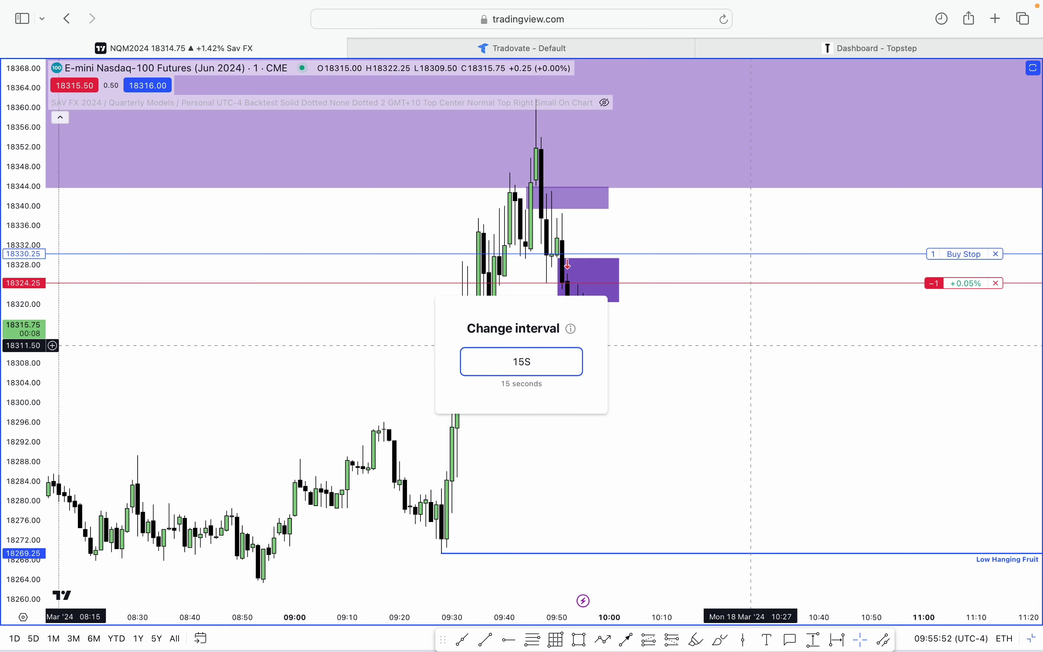
left_click(832, 554)
double_click(643, 469)
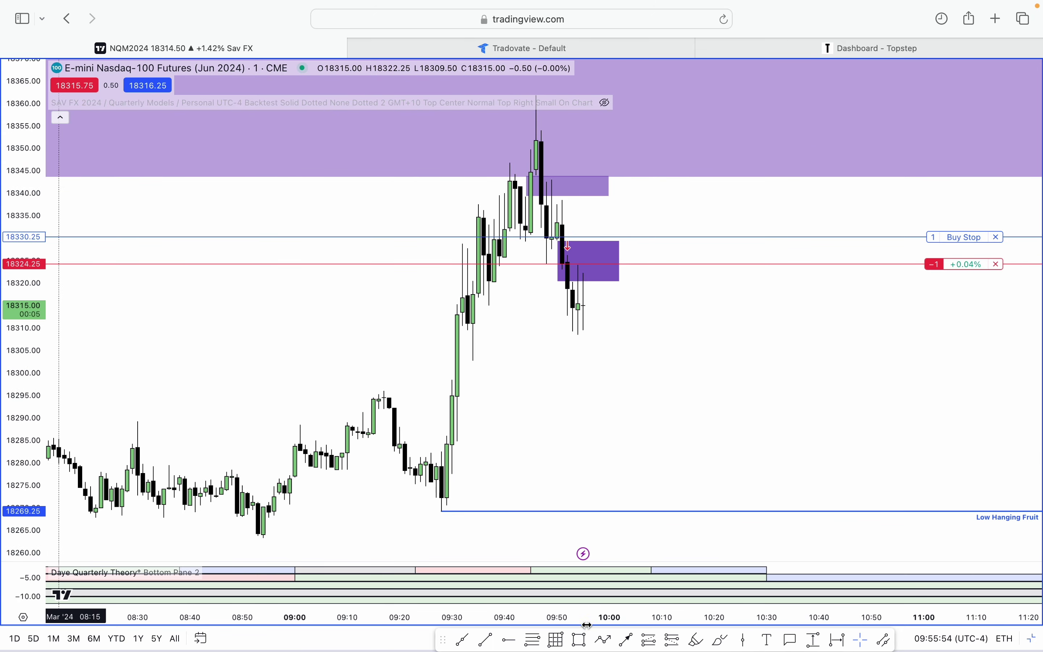
Step: Draw a four-column time grid from 09:45 to 10:08, spanning about 18367.50 down to 18264.75
left_click_drag(587, 624, 479, 606)
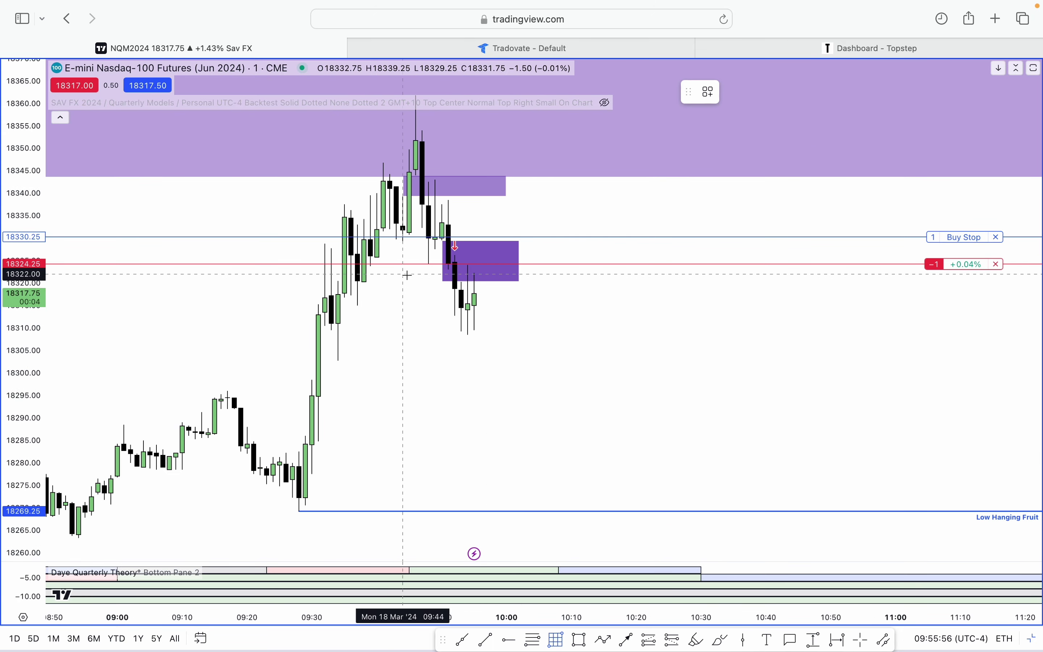
left_click_drag(409, 274, 559, 531)
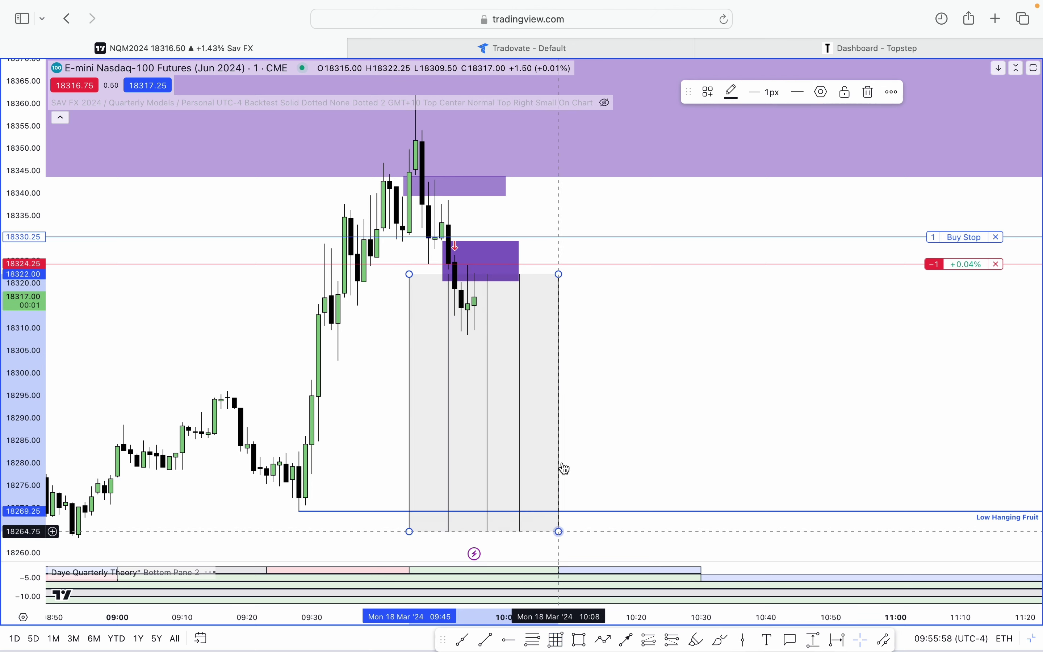
left_click_drag(561, 275, 552, 70)
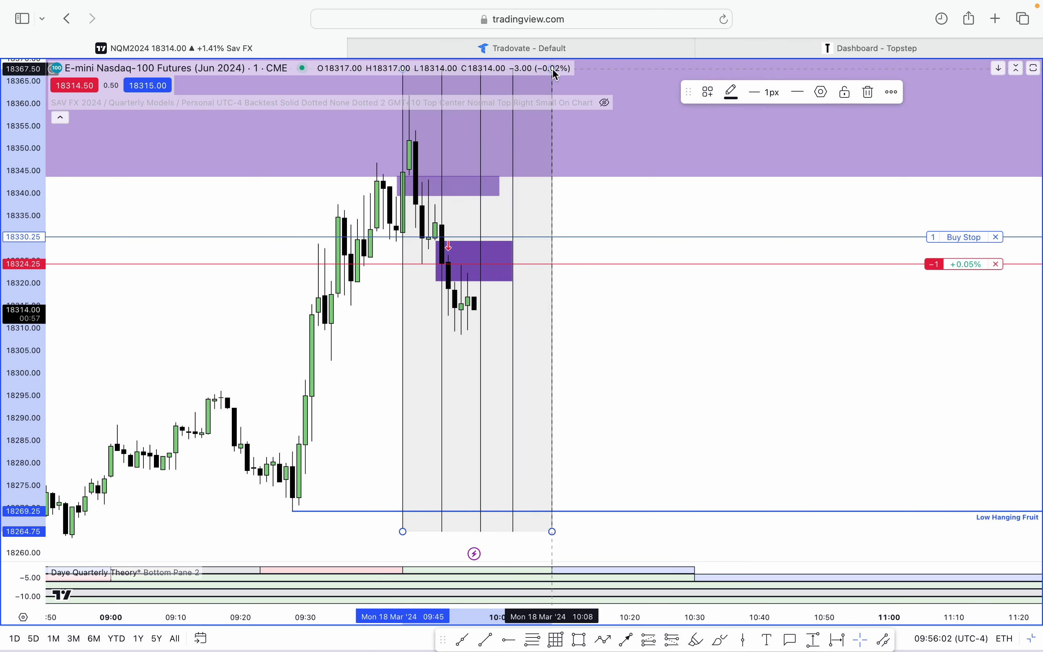
Step: Duplicate the time grid and place the copy directly before the original, ending at 09:45
key("super+v")
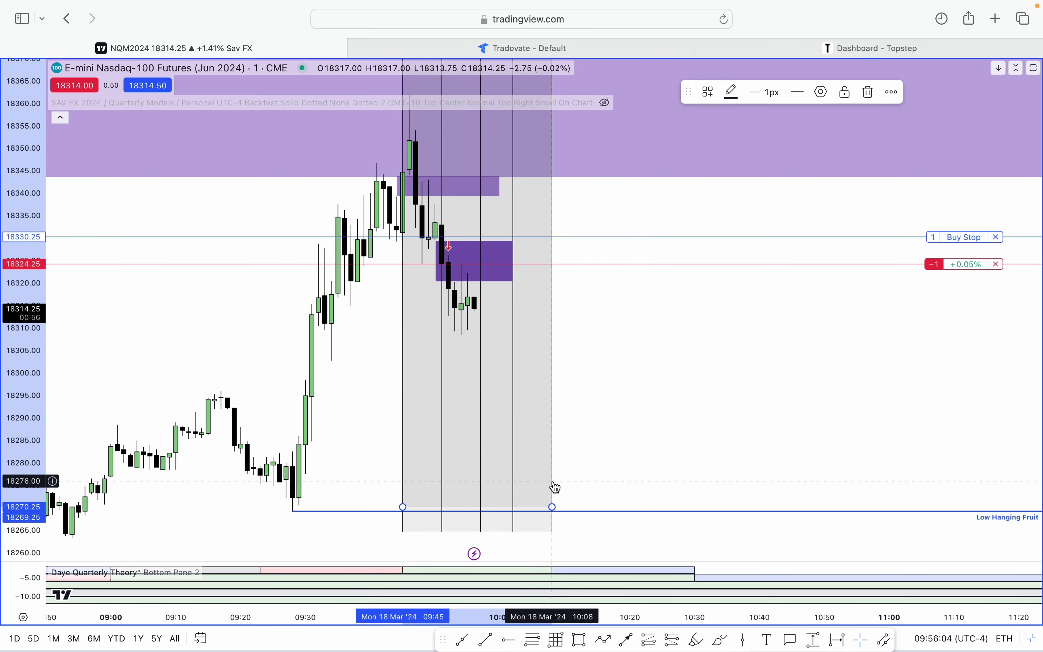
left_click_drag(552, 483, 403, 509)
left_click_drag(733, 412, 812, 411)
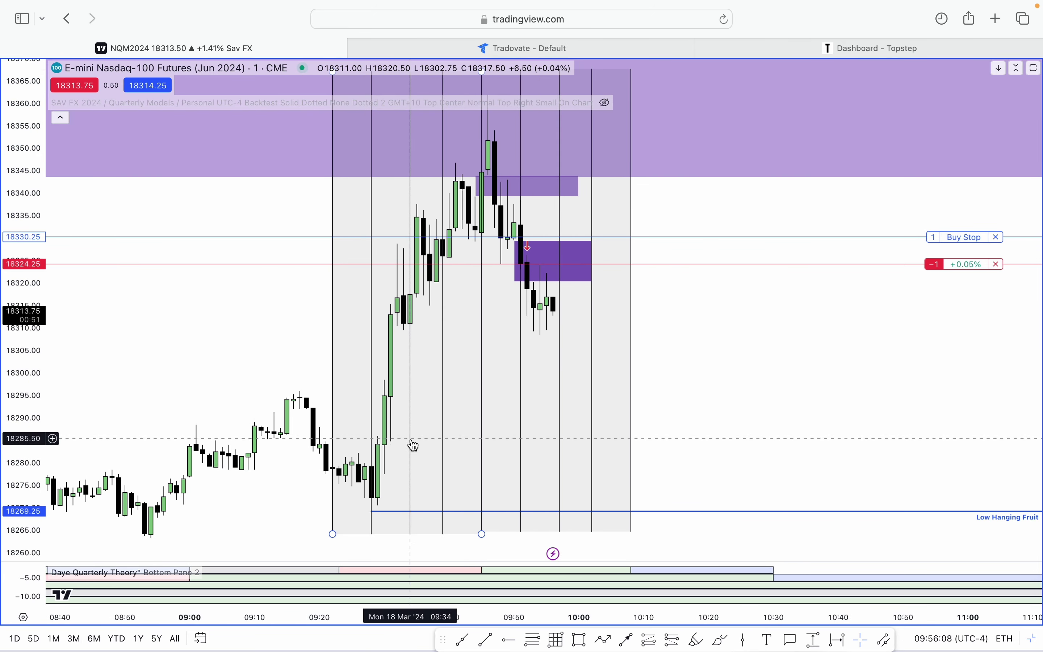
Step: Draw a purple rectangle between 18310.50 and 18298.50 from 09:30 to 10:03, and set its fill opacity to 32%
left_click(578, 639)
left_click(384, 379)
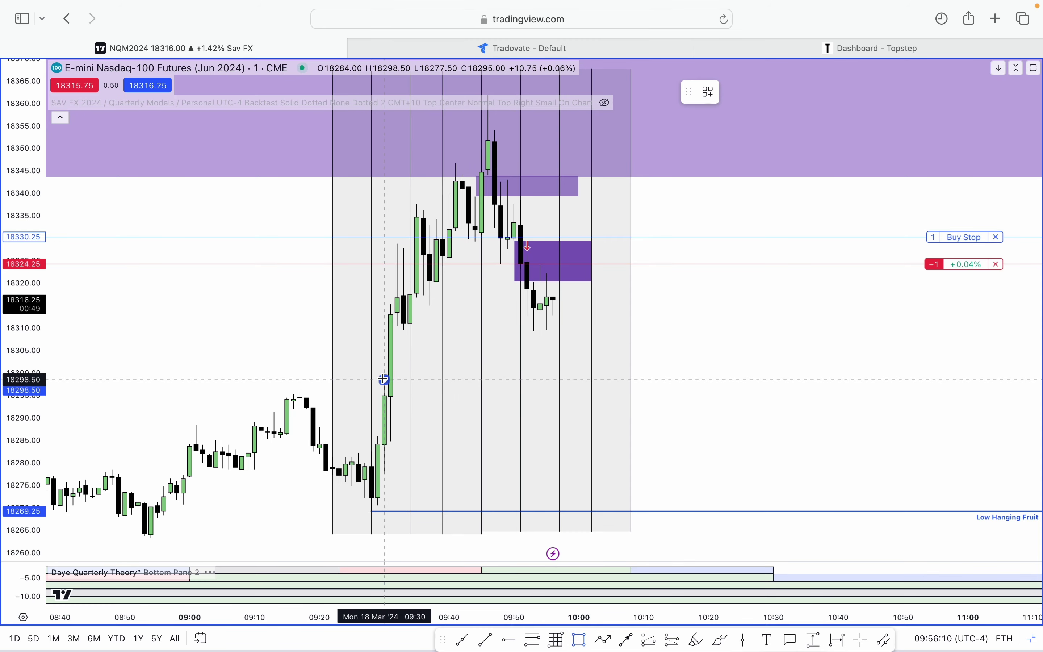
left_click(399, 326)
left_click_drag(401, 354, 598, 353)
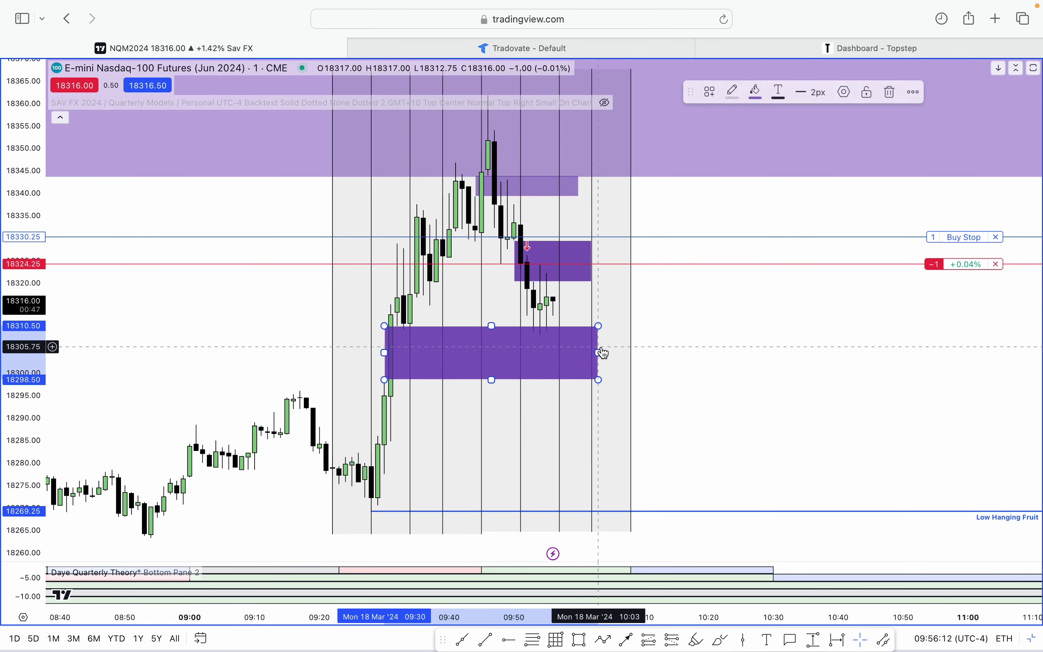
left_click(768, 321)
left_click(592, 368)
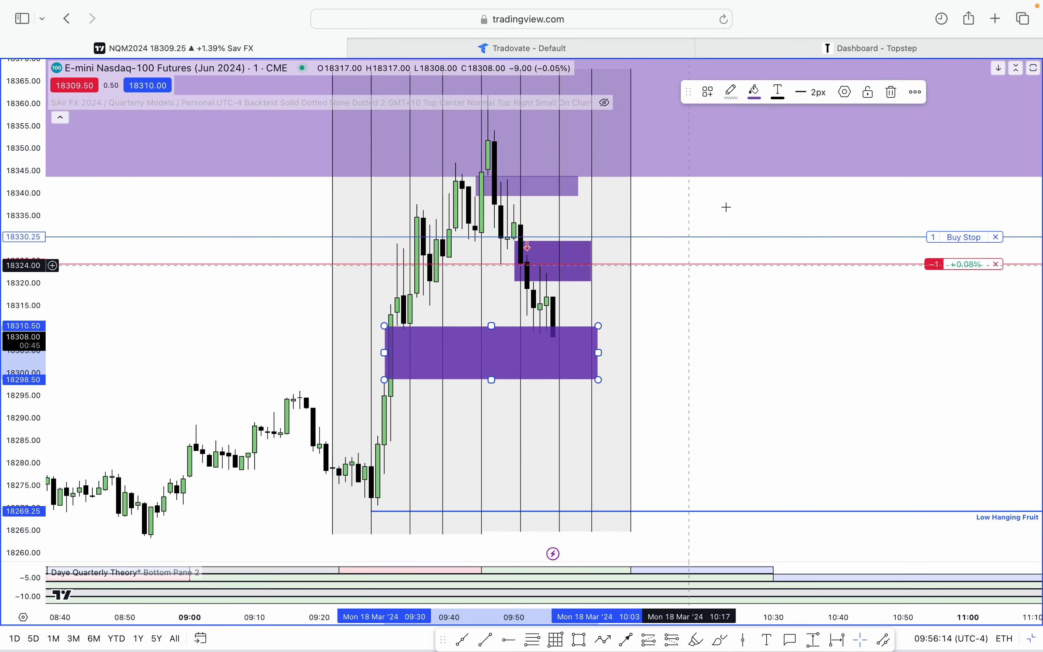
left_click(755, 92)
left_click_drag(832, 286, 786, 288)
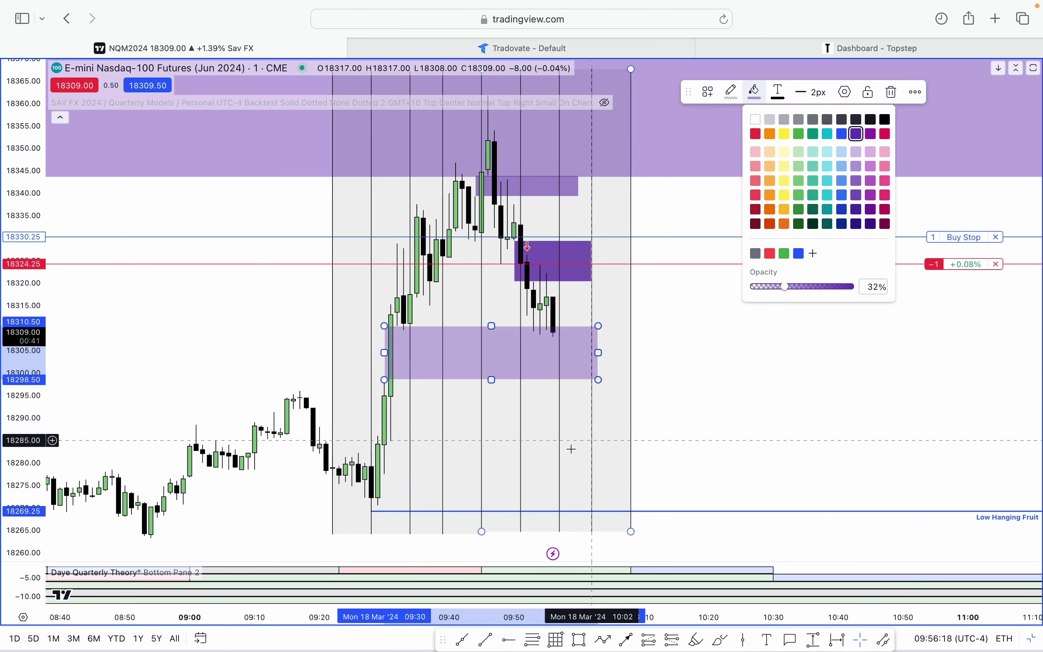
Step: Flatten both time grids into thin strips near 18264 below the Low Hanging Fruit line, with the earlier one starting at 09:23
left_click_drag(34, 304, 59, 364)
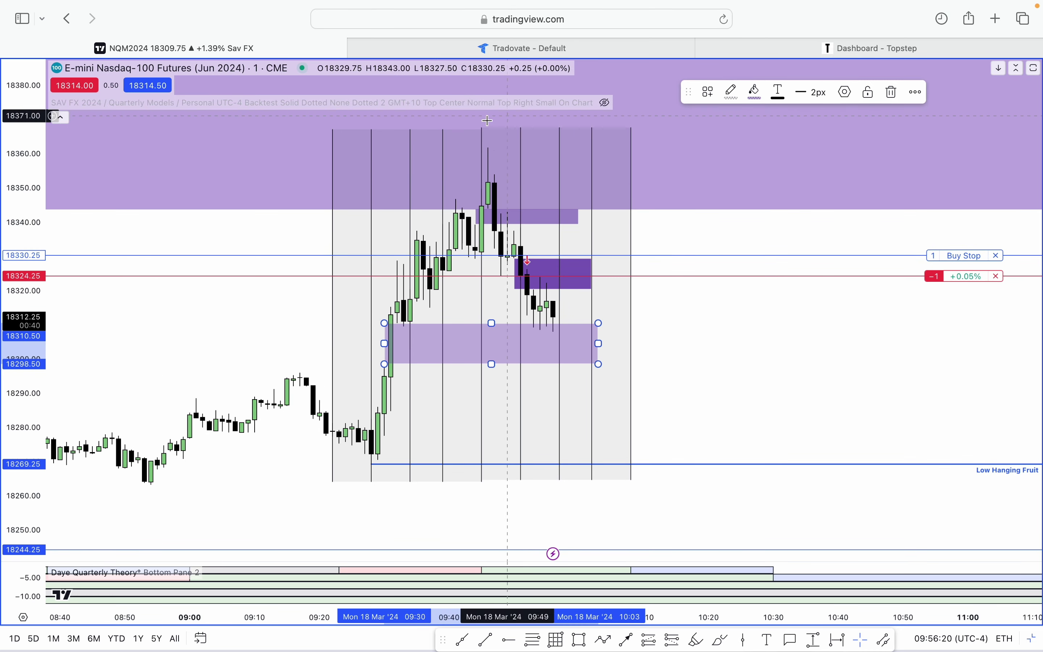
mouse_move(333, 129)
left_mouse_down()
mouse_move(372, 453)
mouse_move(343, 466)
mouse_move(352, 482)
mouse_move(338, 484)
left_mouse_up()
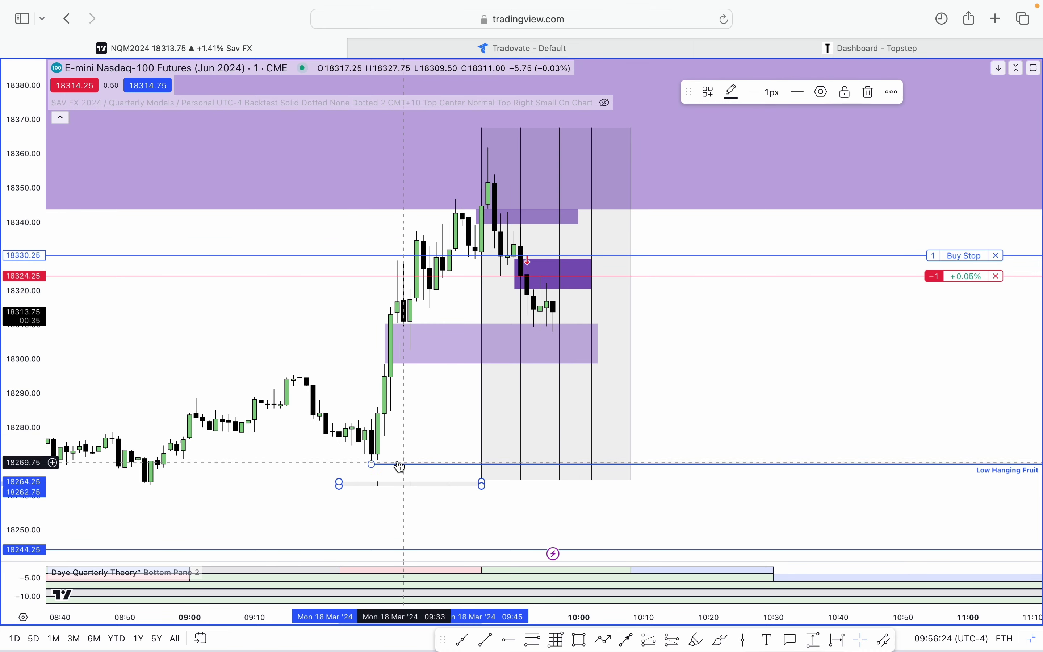
left_click(407, 416)
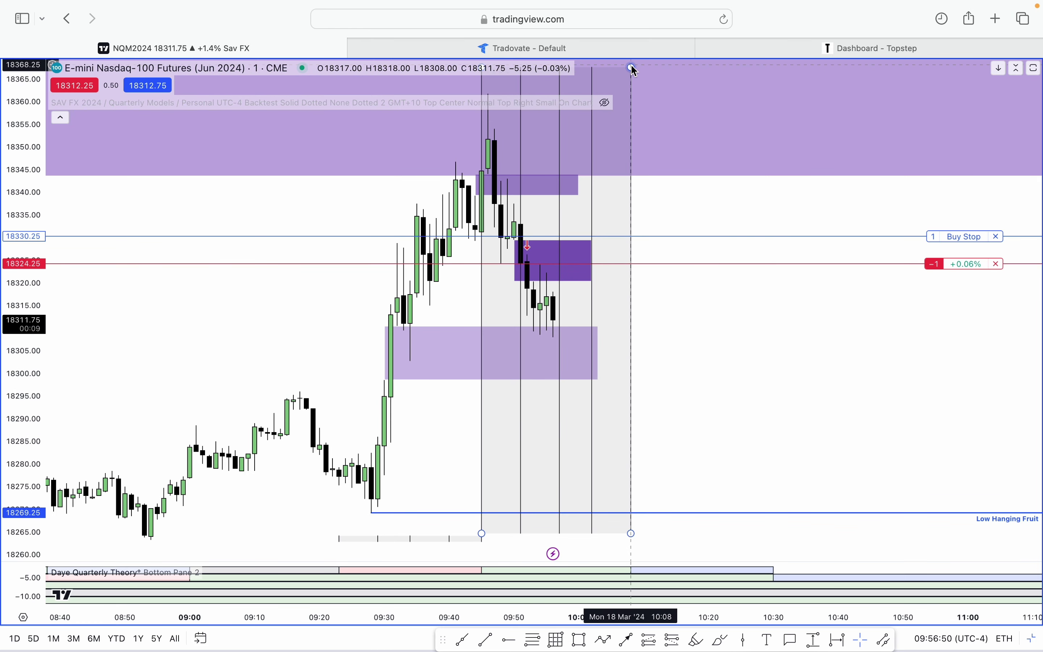
mouse_move(634, 70)
left_mouse_down()
mouse_move(644, 455)
mouse_move(631, 508)
mouse_move(645, 552)
mouse_move(631, 540)
left_mouse_up()
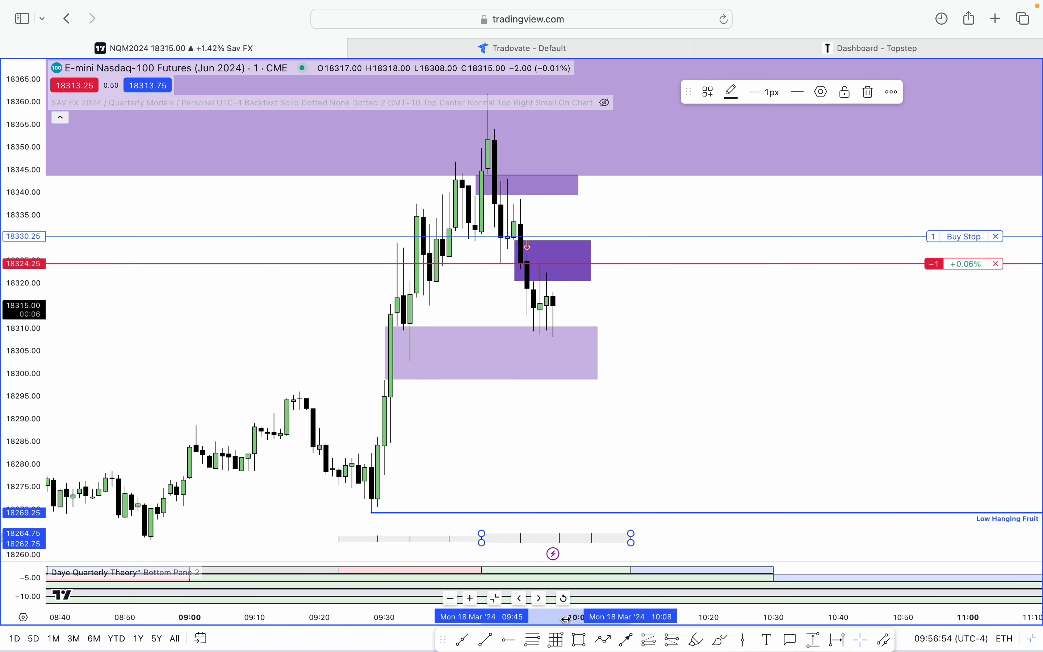
Step: Draw a horizontal trend line at 18304.75 from 09:52 to 09:58 inside the lowest purple rectangle
left_click_drag(568, 620, 498, 620)
left_click(480, 459)
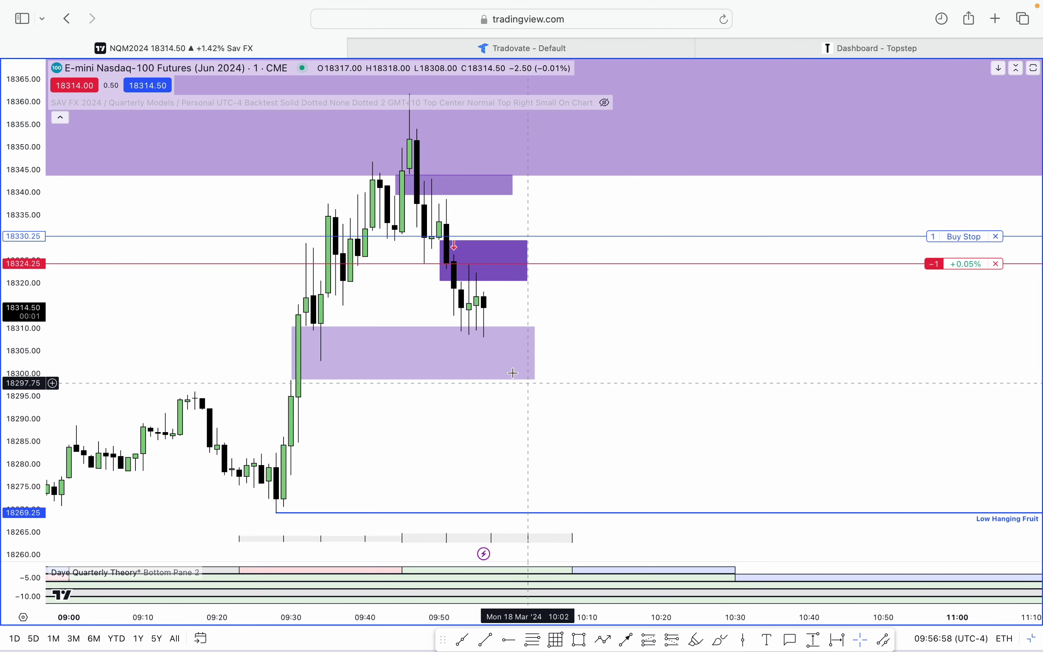
left_click(439, 240)
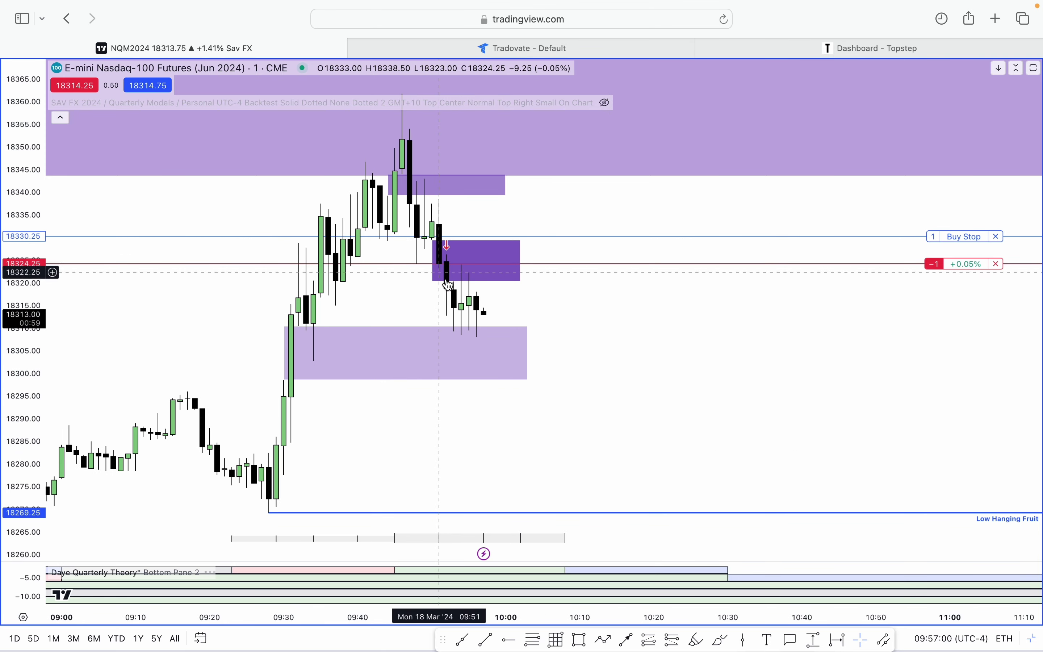
left_click(528, 353)
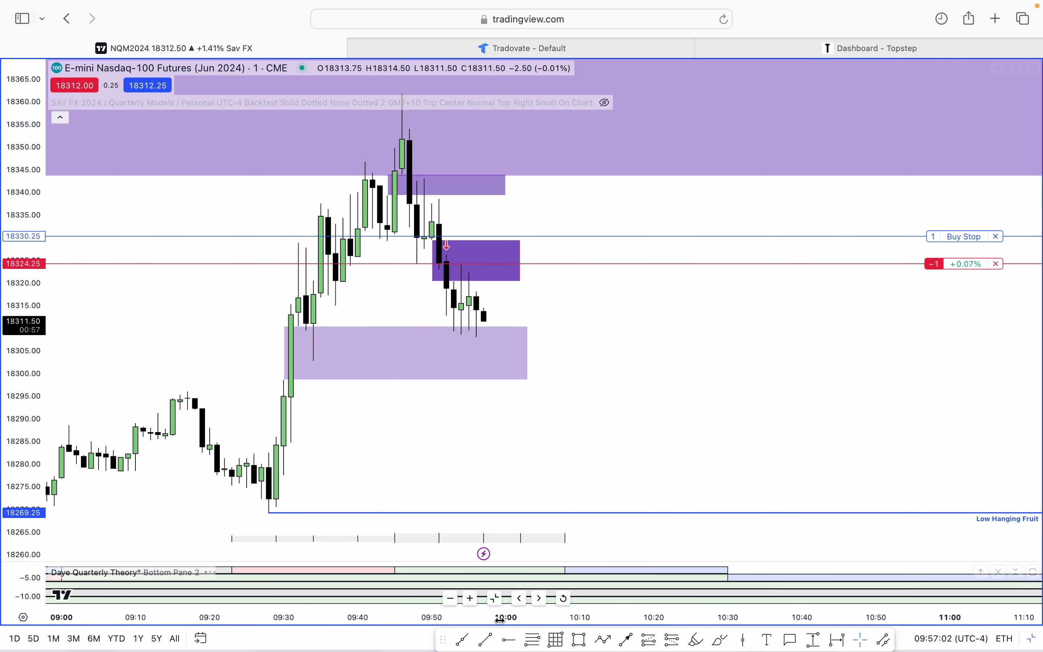
left_click(485, 639)
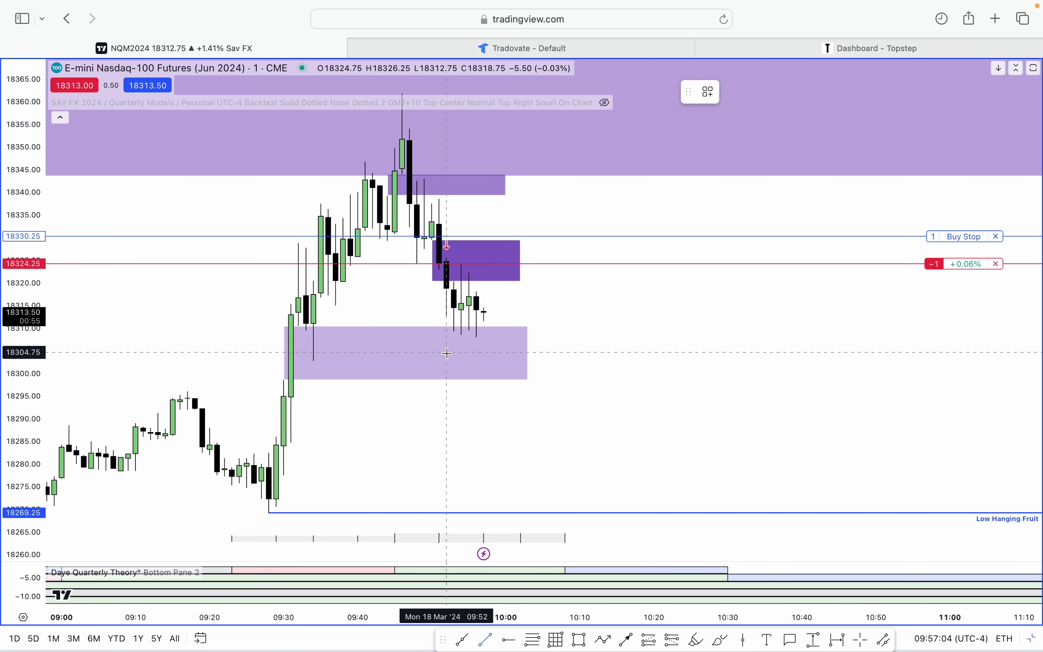
left_click(490, 354)
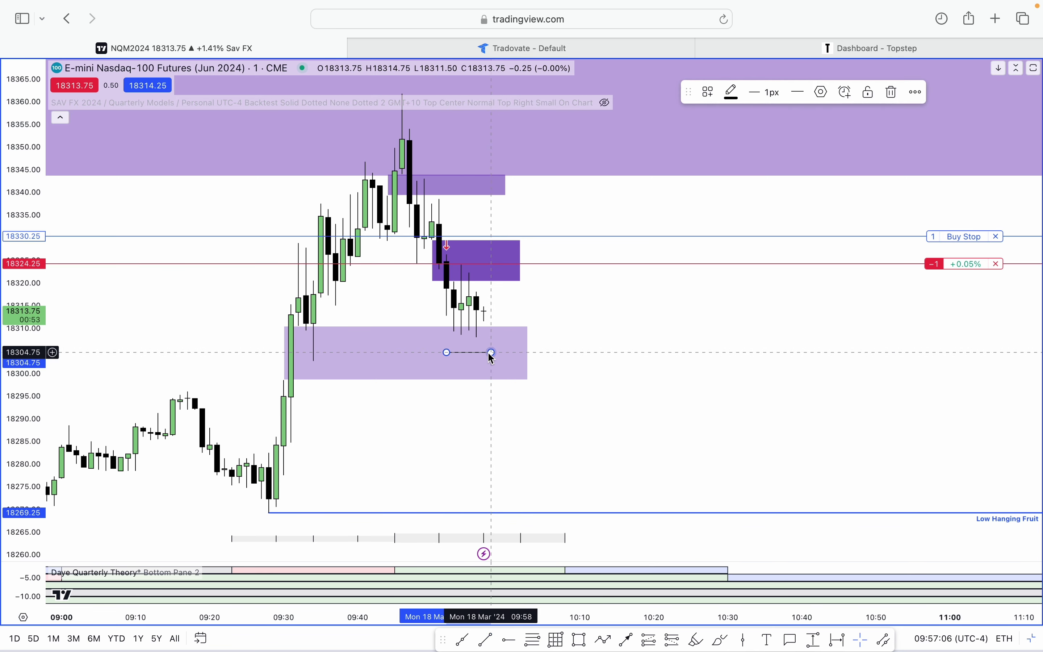
Step: Label the short trend line in the lowest purple rectangle with the text "Time Distortion"
left_click(830, 95)
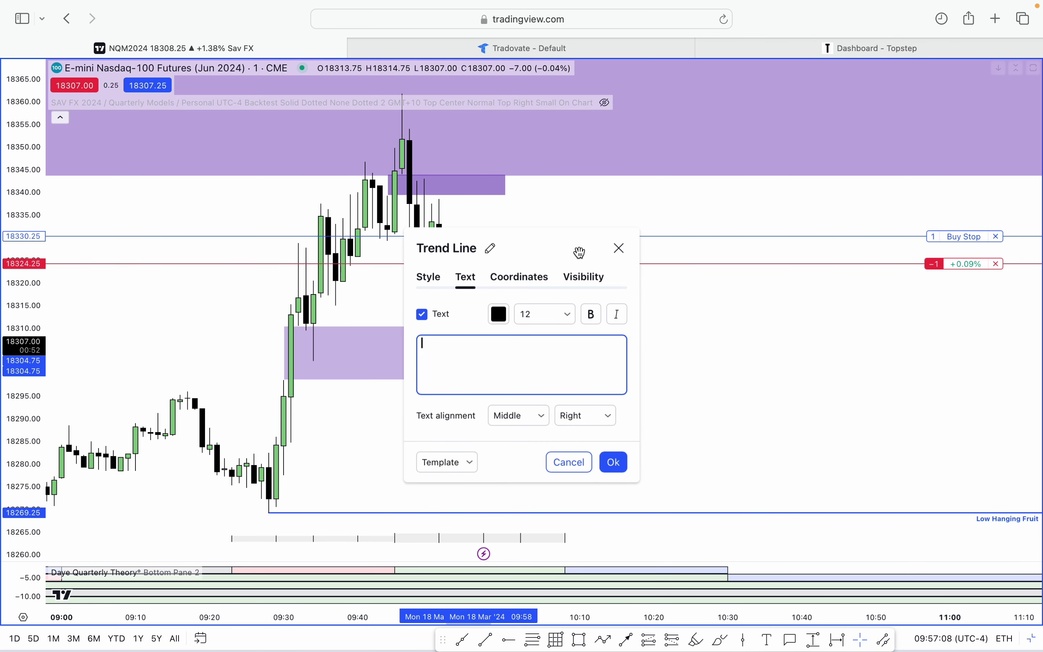
left_click_drag(574, 249, 157, 232)
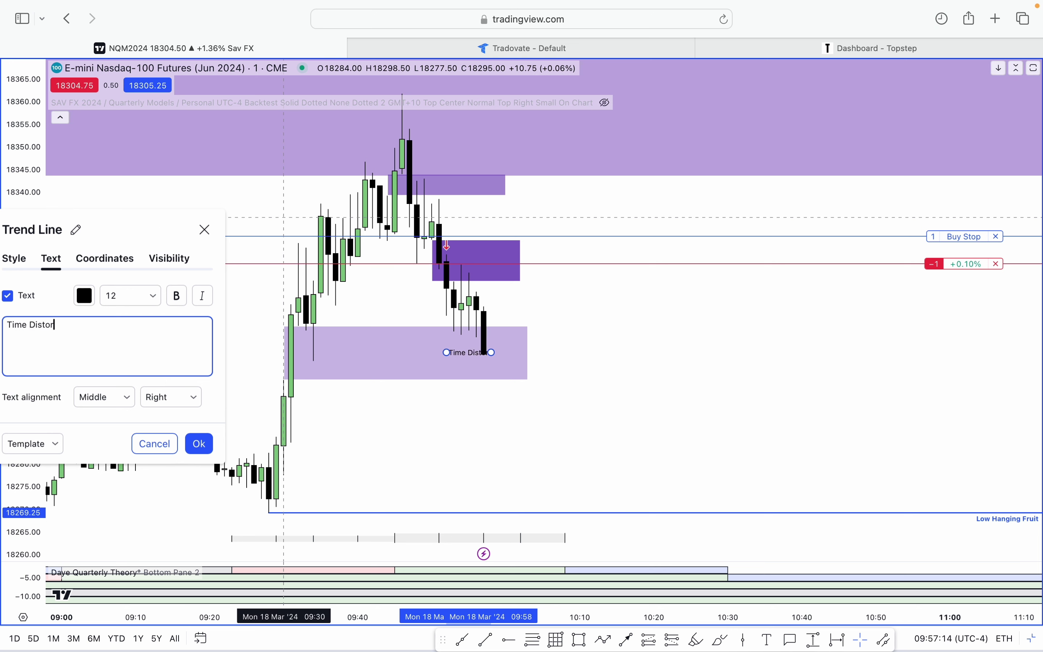
type("n")
left_click(391, 381)
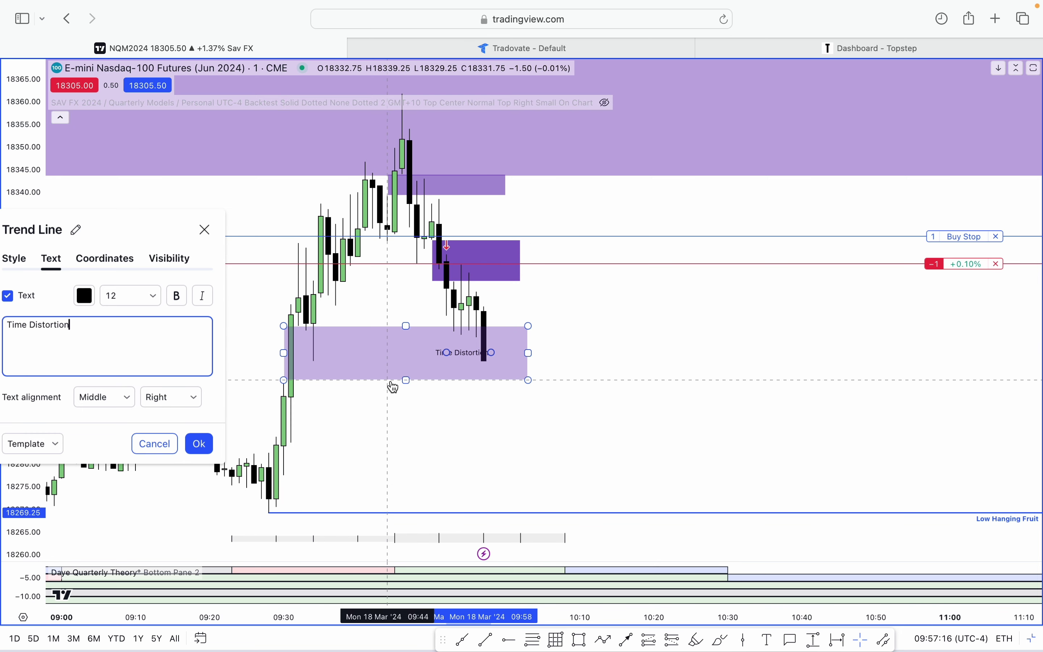
left_click(438, 354)
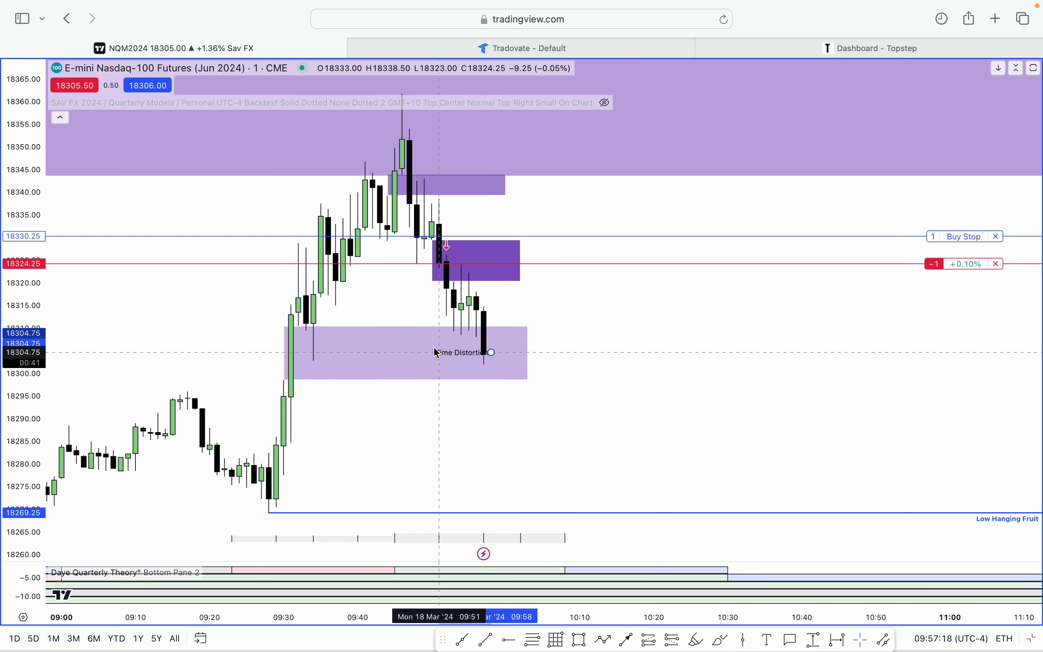
left_click(410, 354)
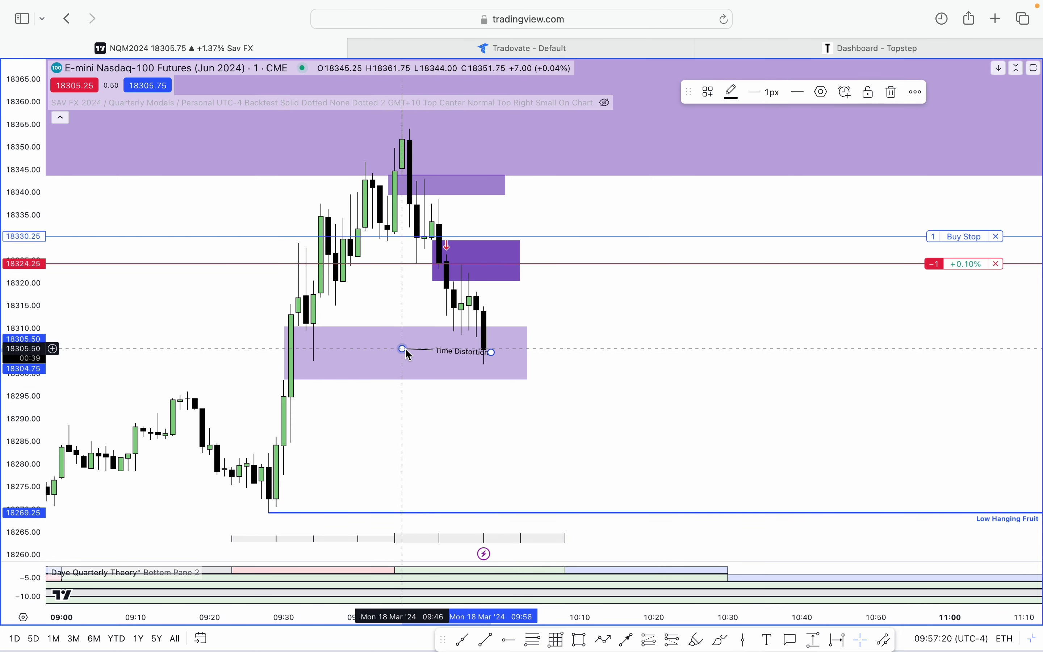
left_click(822, 93)
left_click(771, 409)
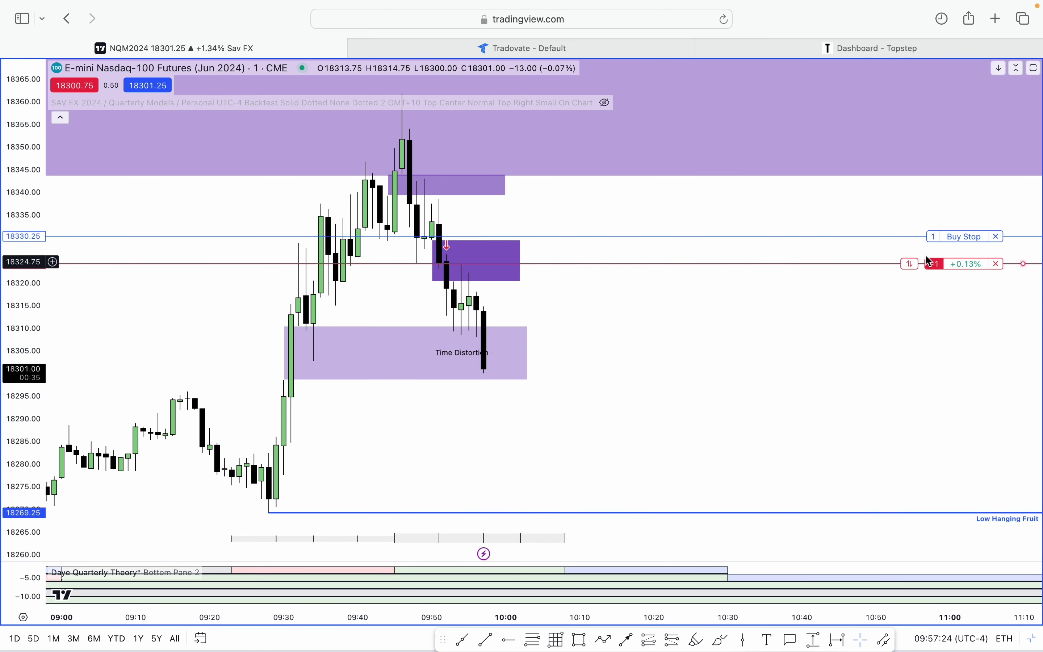
Step: Move the Buy Stop order to 18323.75 and submit it, and tighten it further to 18315.00 with a second submitted modification
left_click_drag(932, 238, 932, 266)
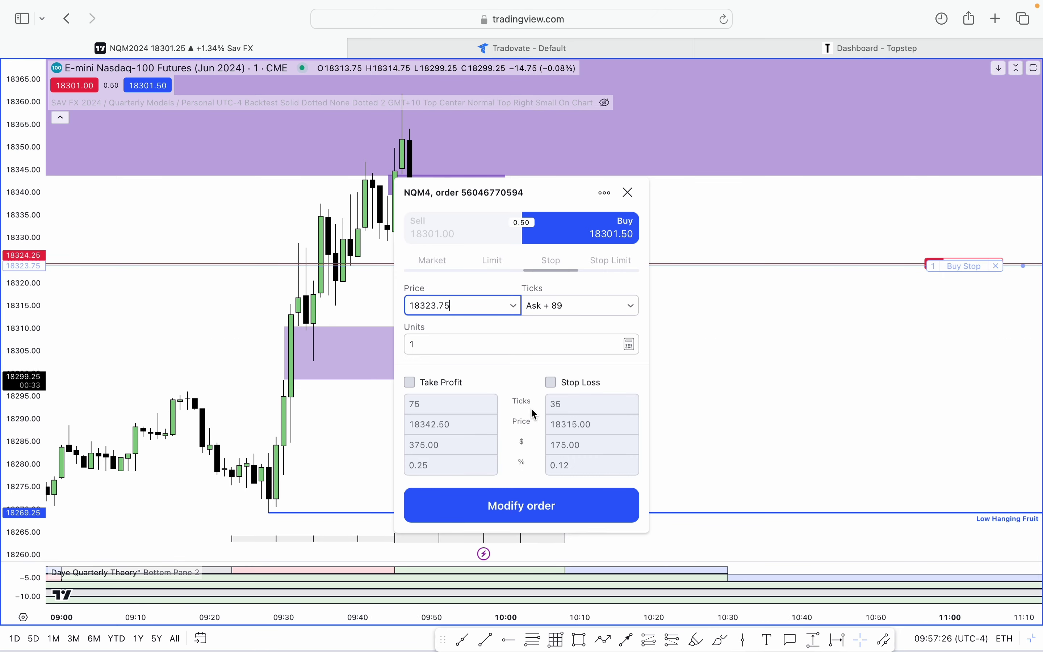
left_click(521, 515)
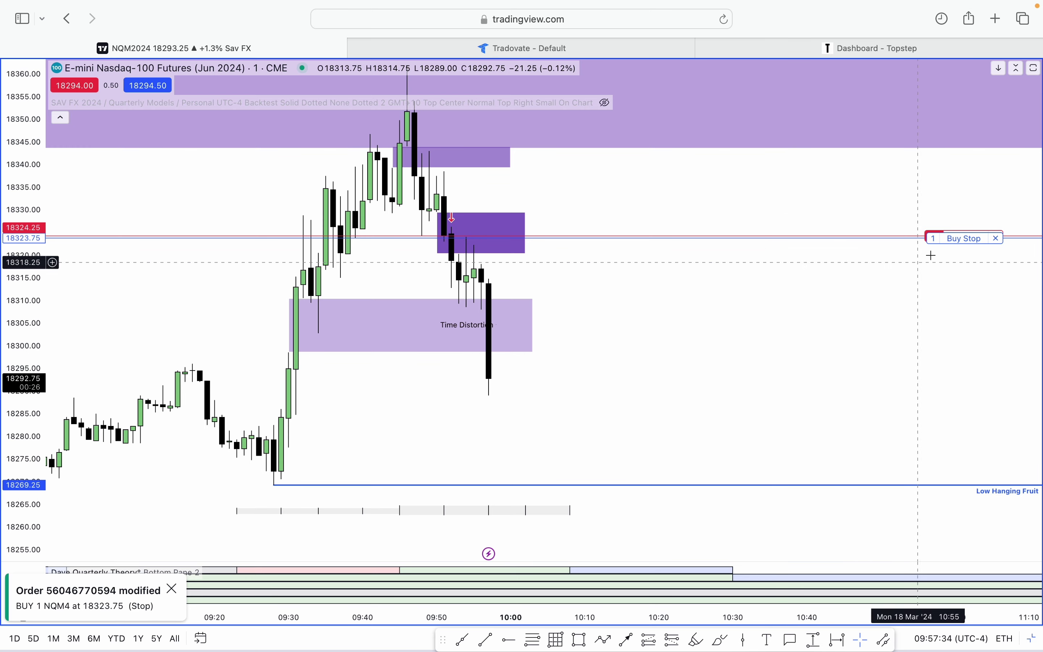
left_click_drag(935, 240, 935, 279)
left_click(540, 505)
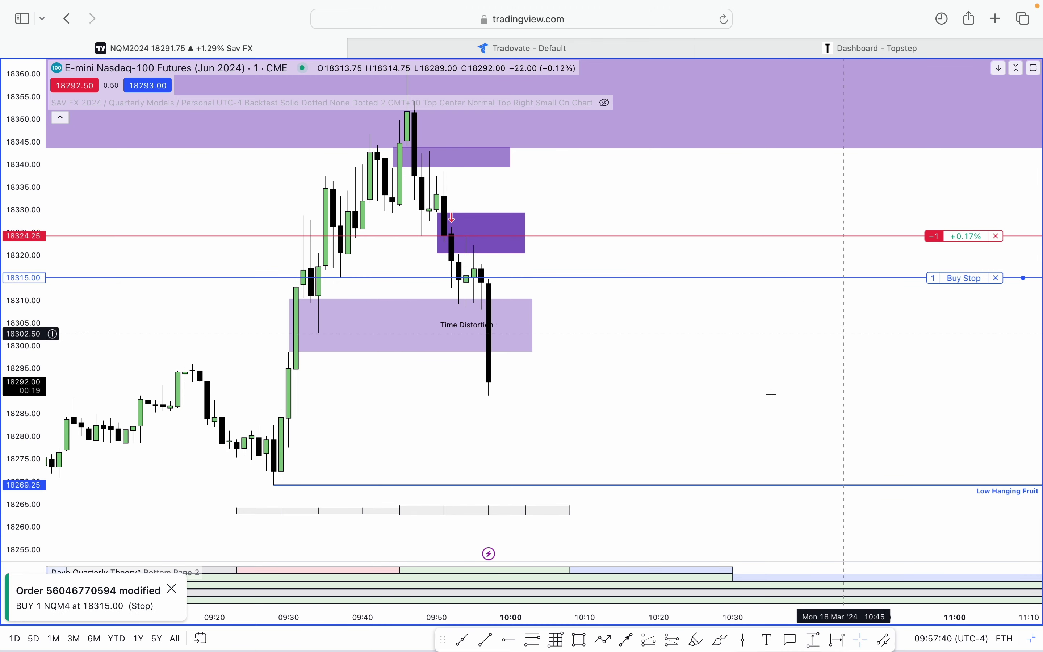
Step: Maximize the price pane and examine the price action before 09:30 and the levels down to 18244.25
left_click_drag(701, 410, 684, 409)
left_click_drag(17, 514, 18, 509)
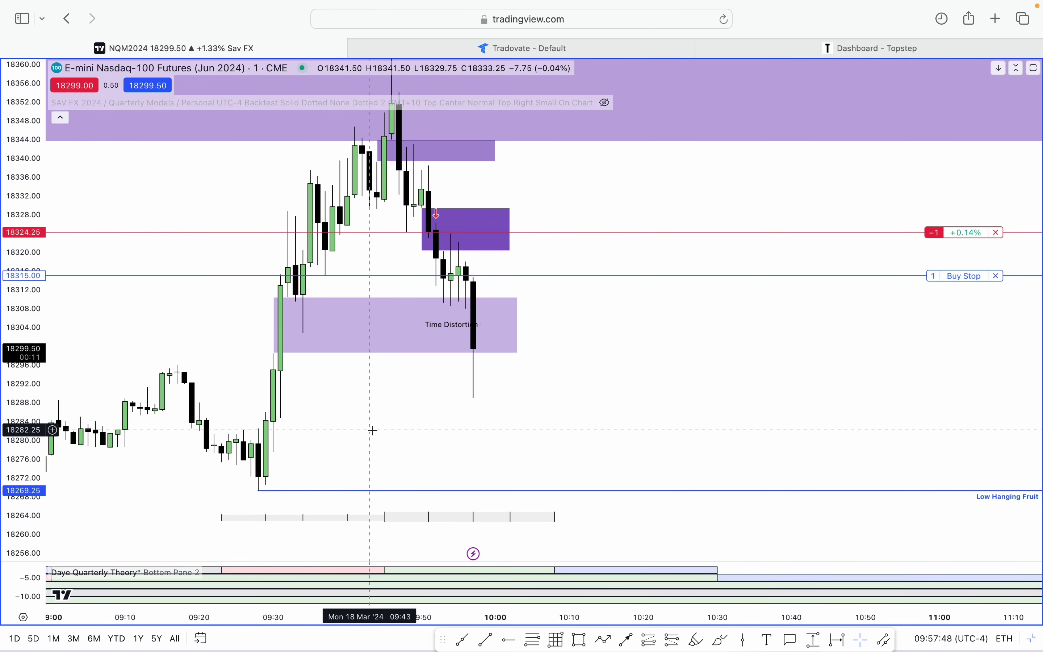
left_click_drag(17, 346, 16, 401)
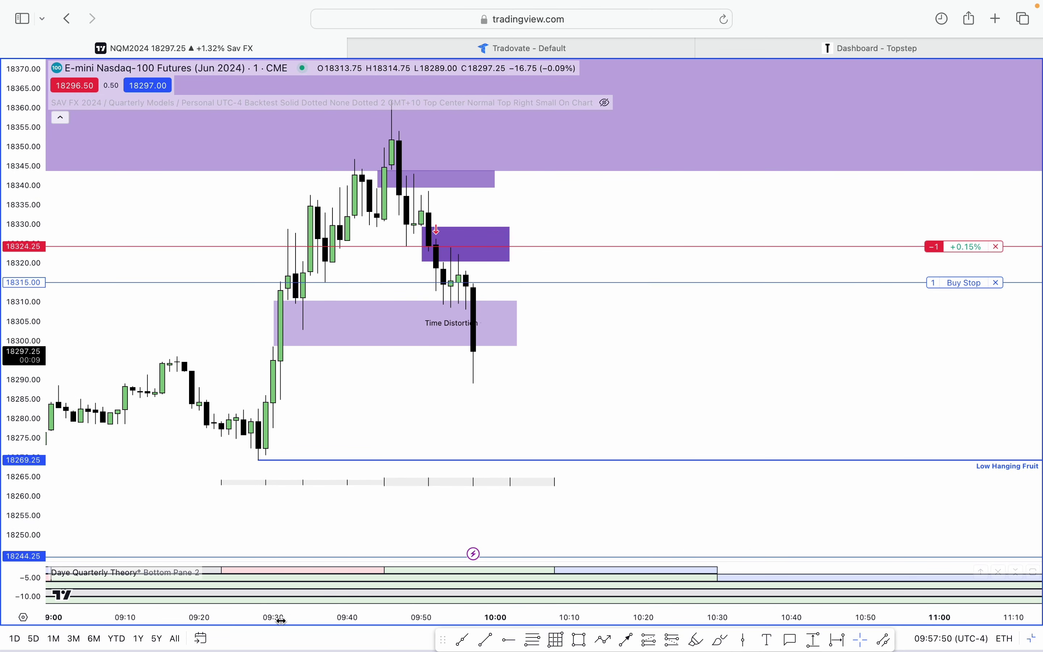
double_click(211, 498)
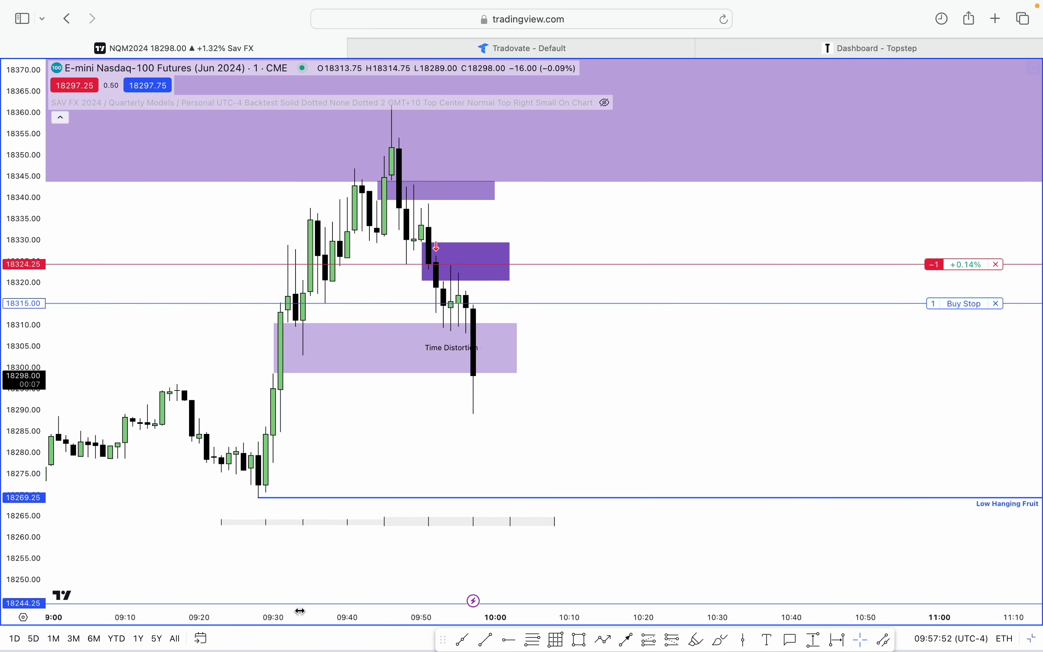
left_click_drag(322, 613, 415, 614)
left_click_drag(202, 502, 247, 445)
scroll(344, 505, "down", 3)
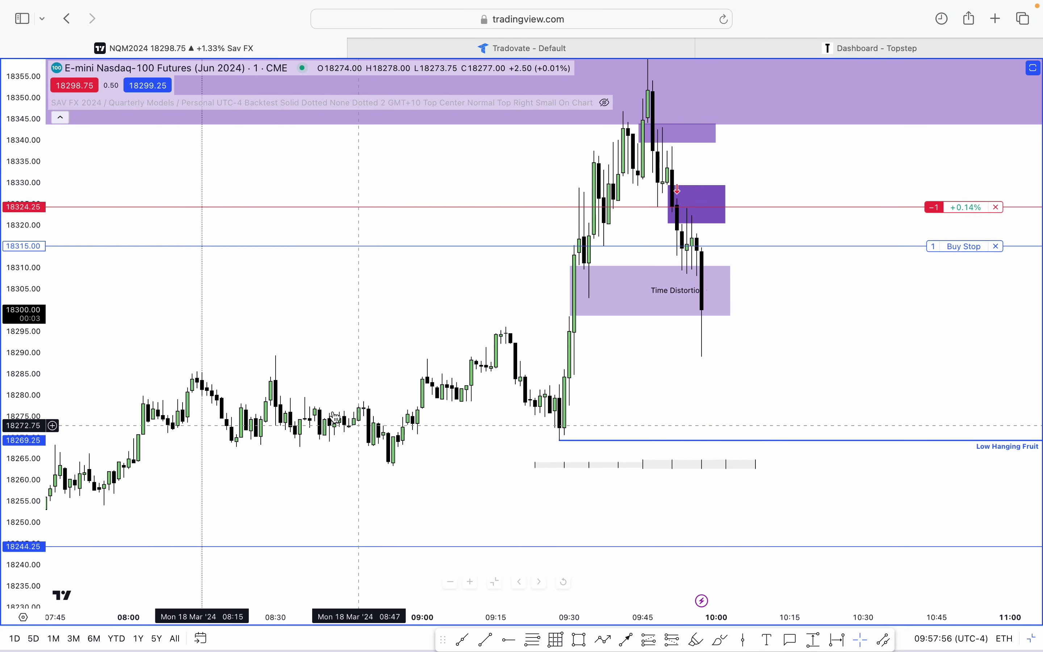
Step: Set the vertical text alignment of the lowest purple rectangle to Bottom, keeping the horizontal alignment Right
left_click_drag(450, 358, 261, 440)
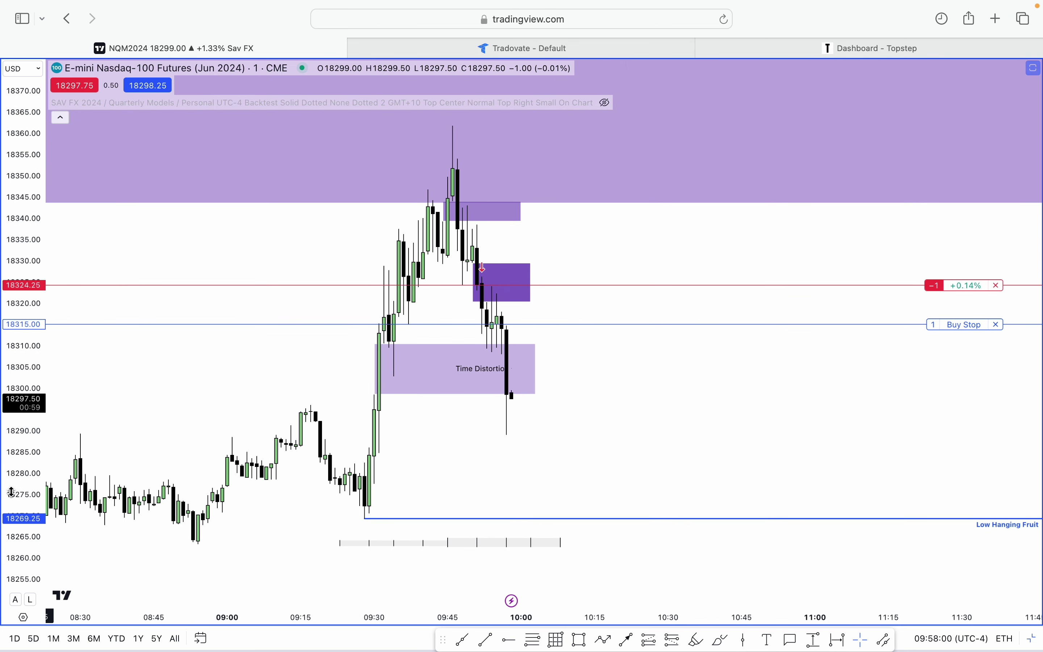
left_click_drag(6, 455, 6, 440)
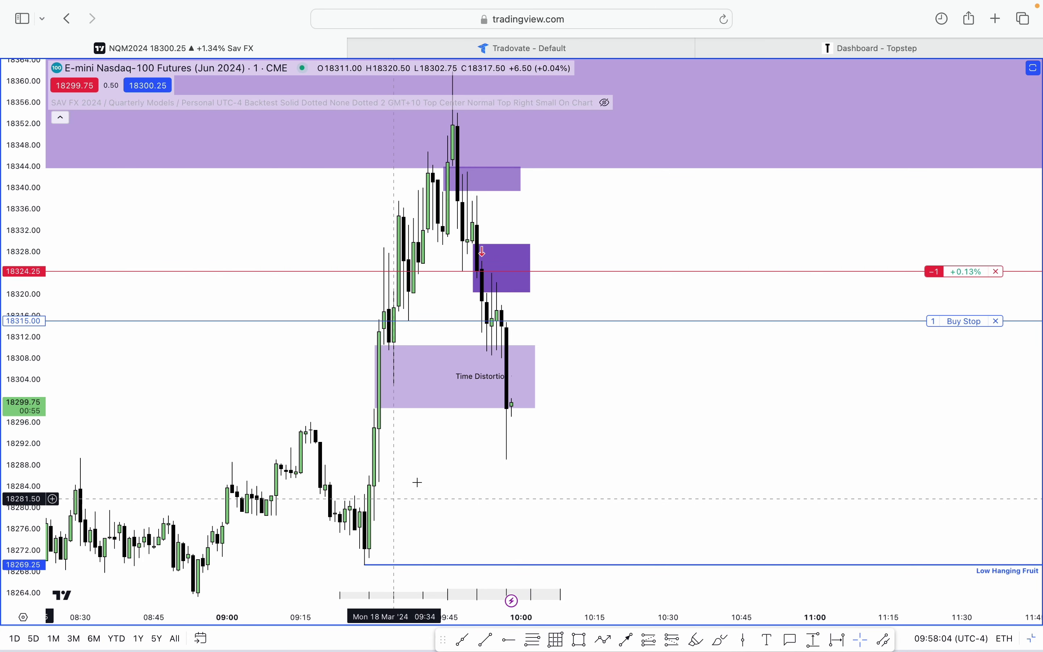
left_click_drag(673, 445, 693, 411)
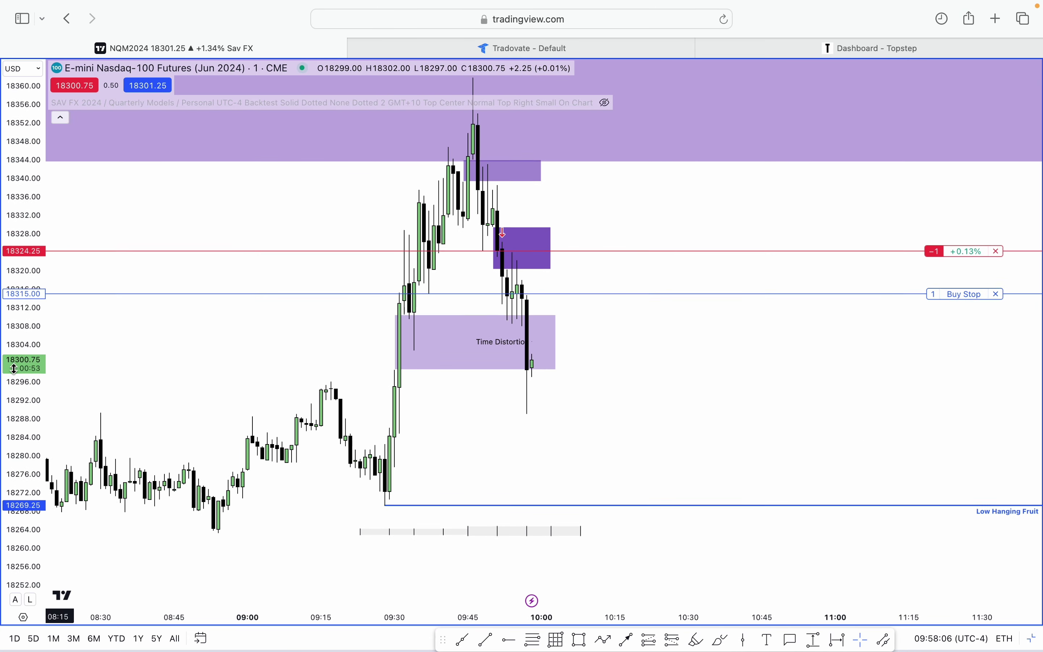
left_click_drag(14, 351, 14, 369)
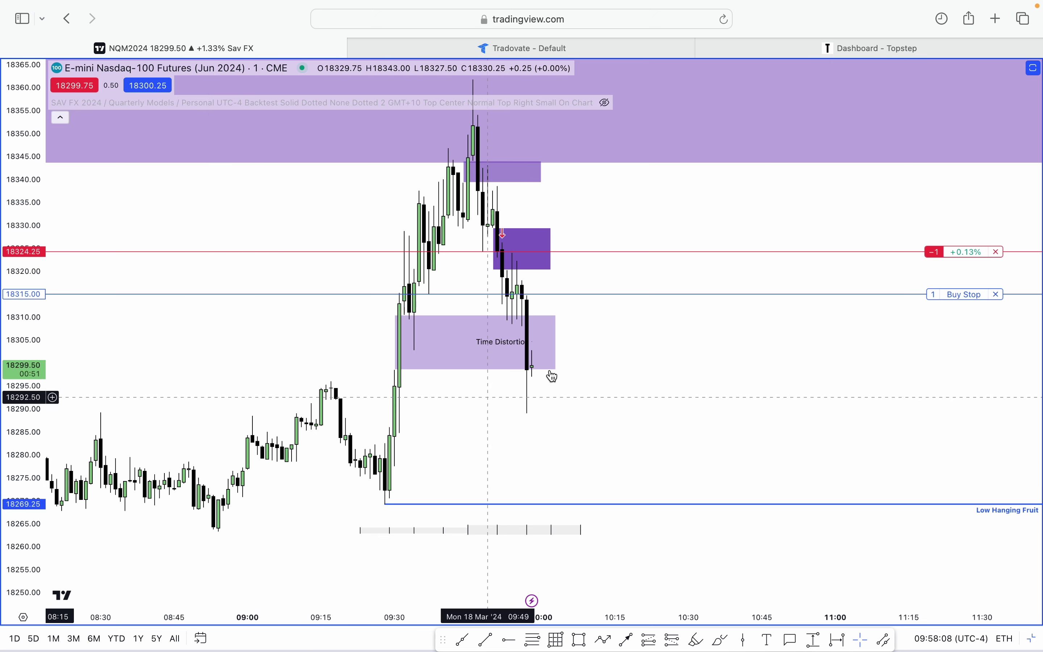
double_click(556, 344)
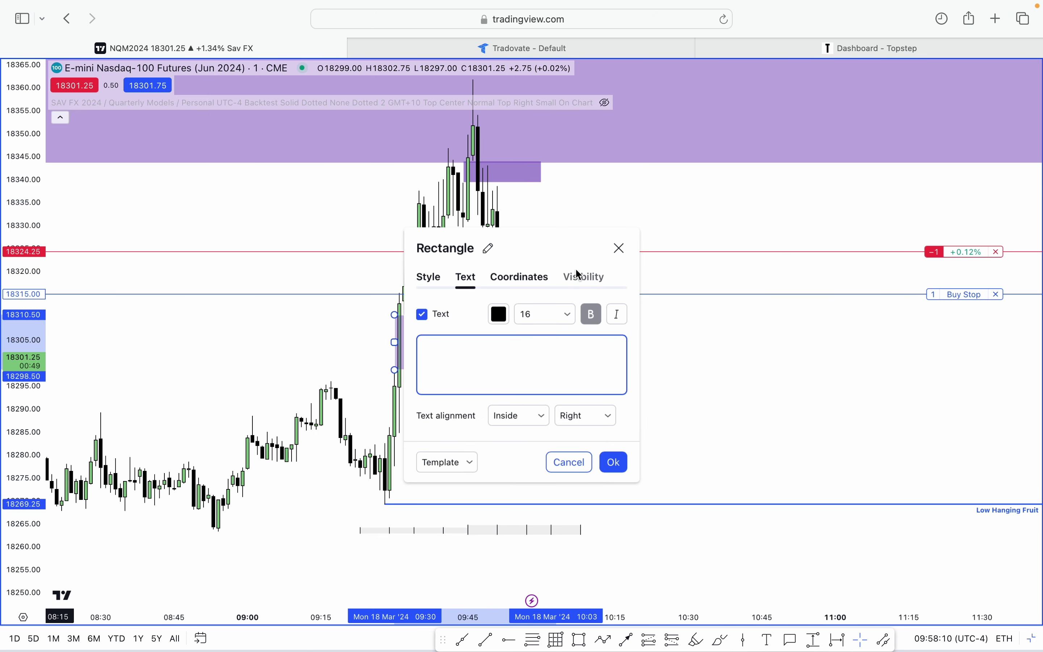
left_click_drag(566, 254, 233, 238)
left_click(266, 400)
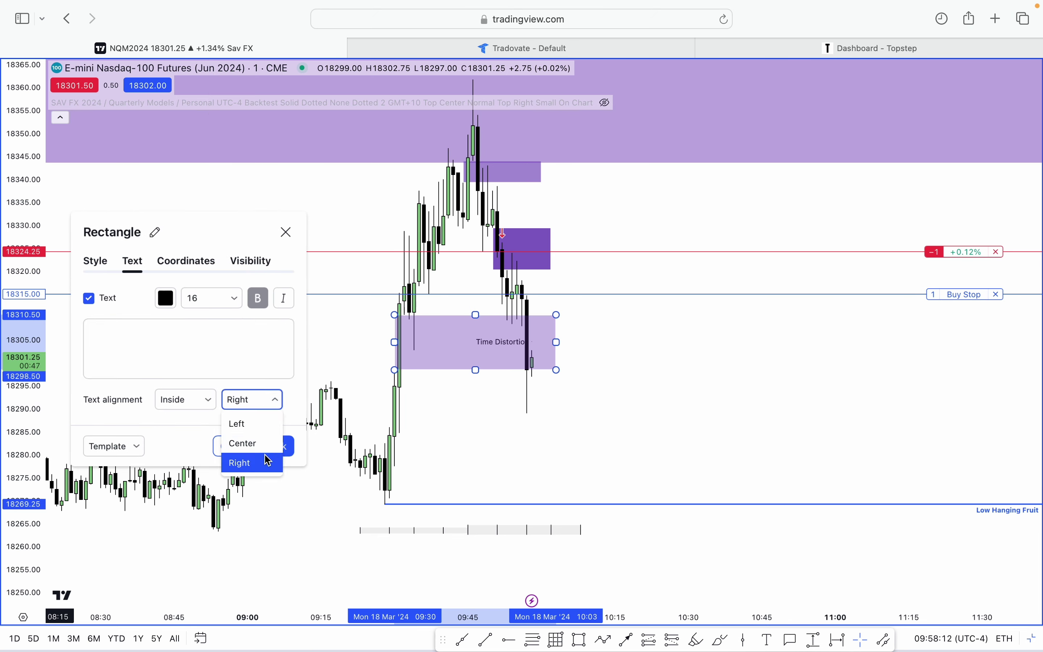
left_click(195, 401)
left_click(206, 464)
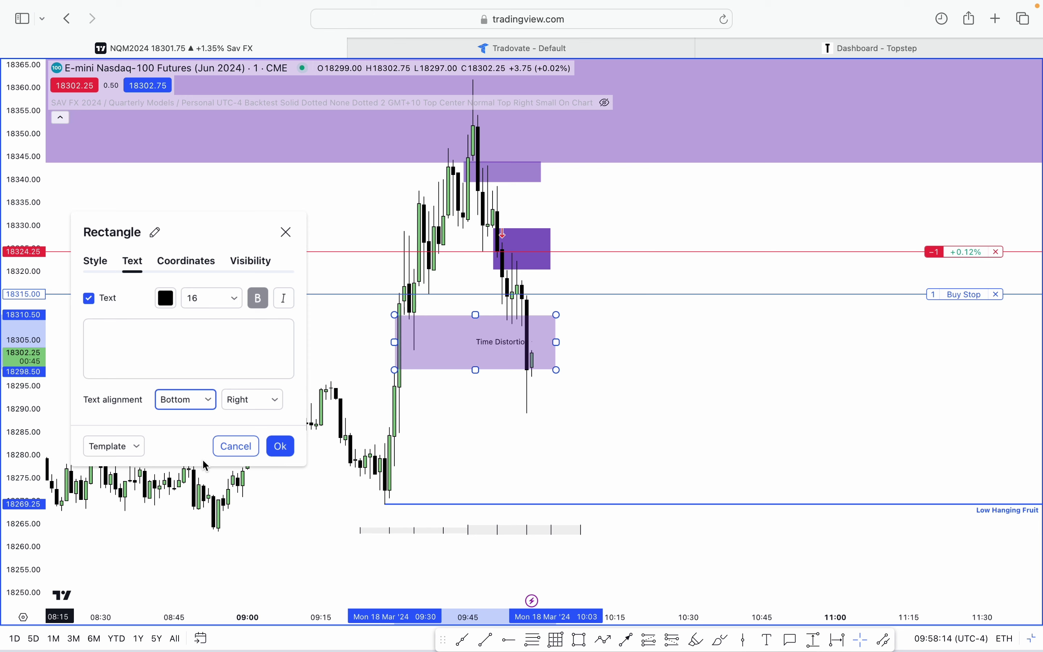
left_click(570, 393)
double_click(558, 343)
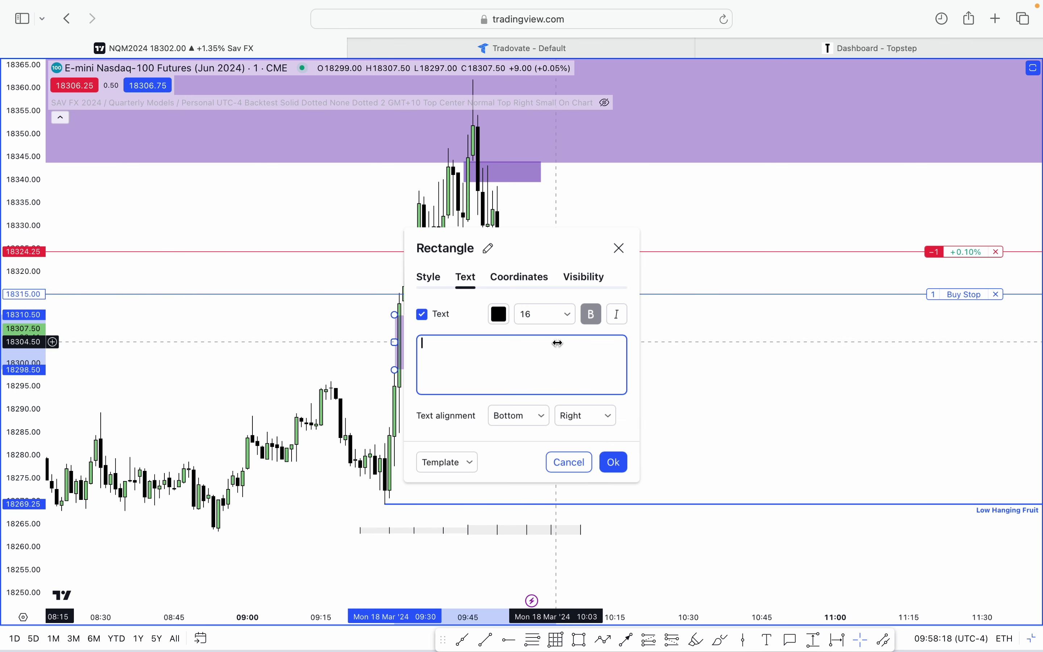
left_click_drag(536, 251, 325, 244)
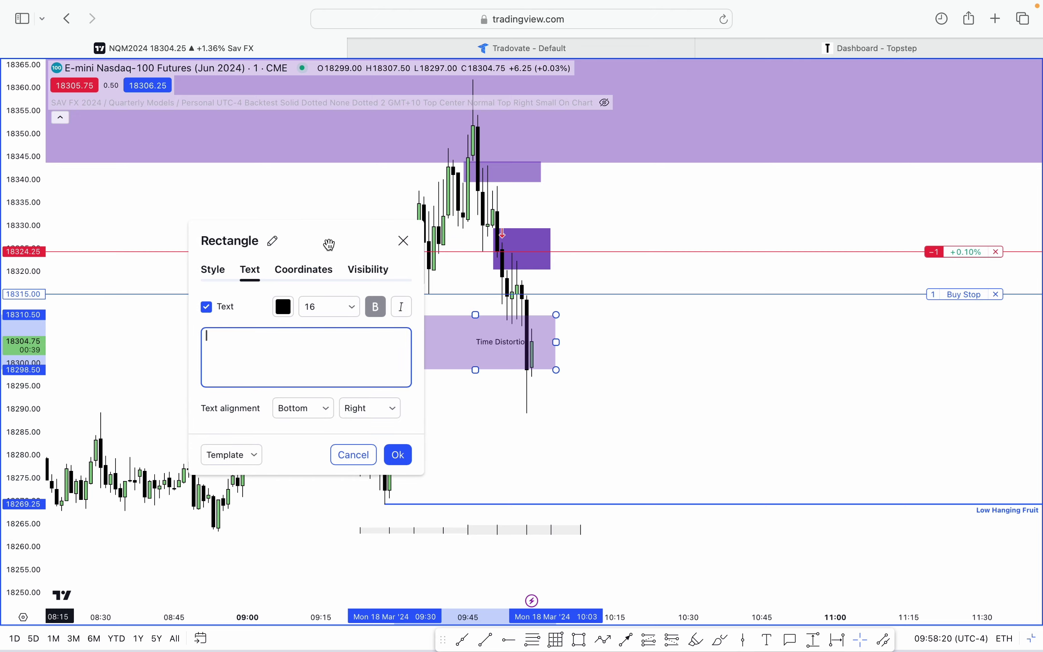
left_click(662, 399)
double_click(662, 399)
double_click(662, 399)
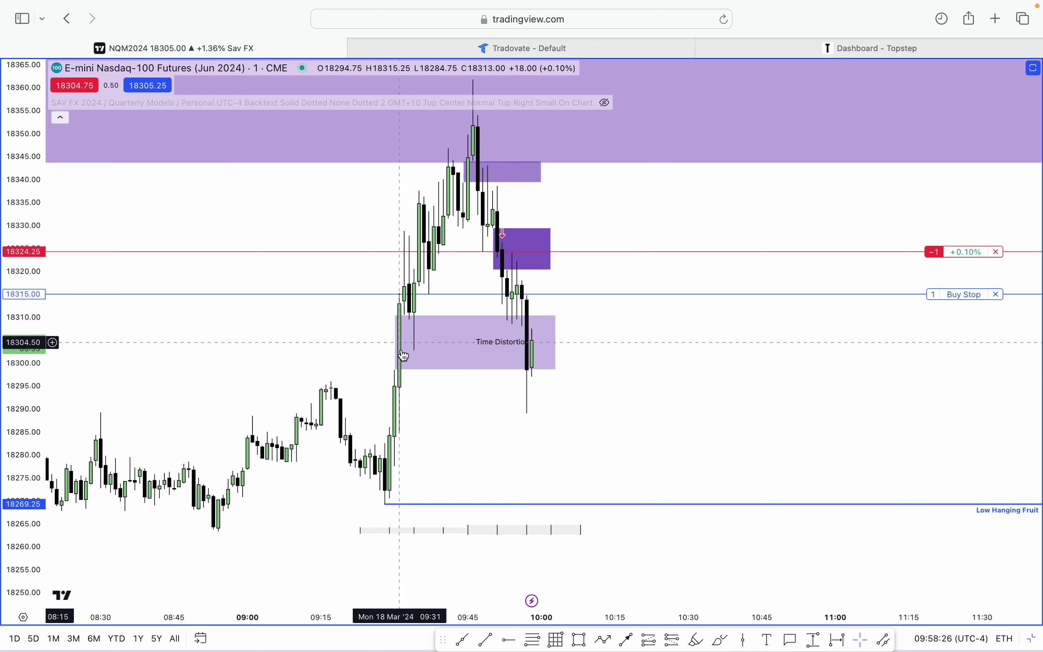
left_click(399, 340)
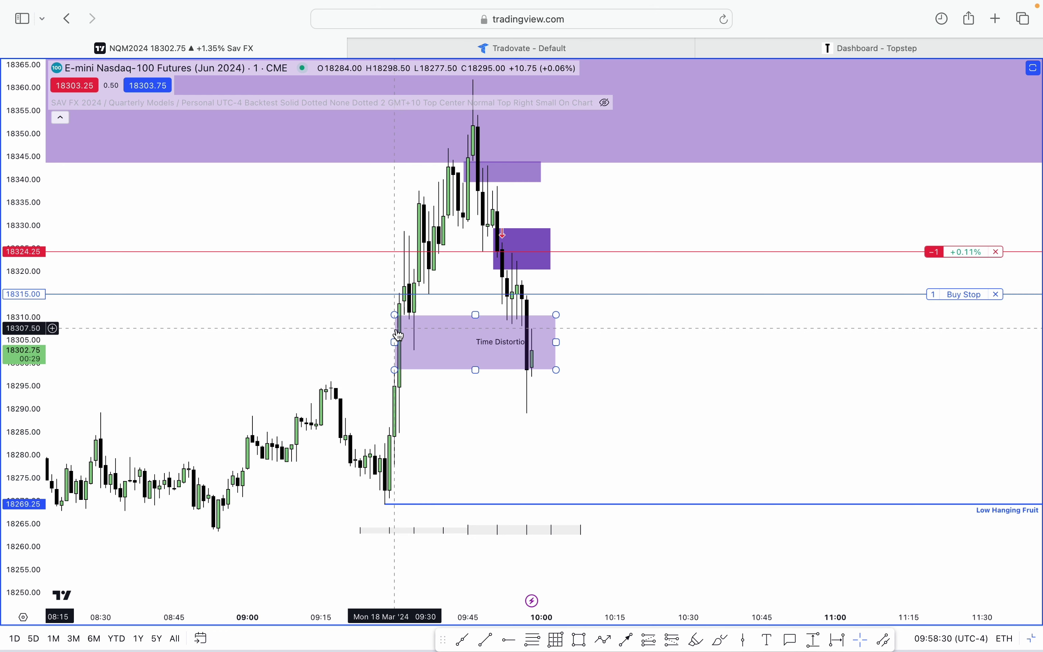
key("Escape")
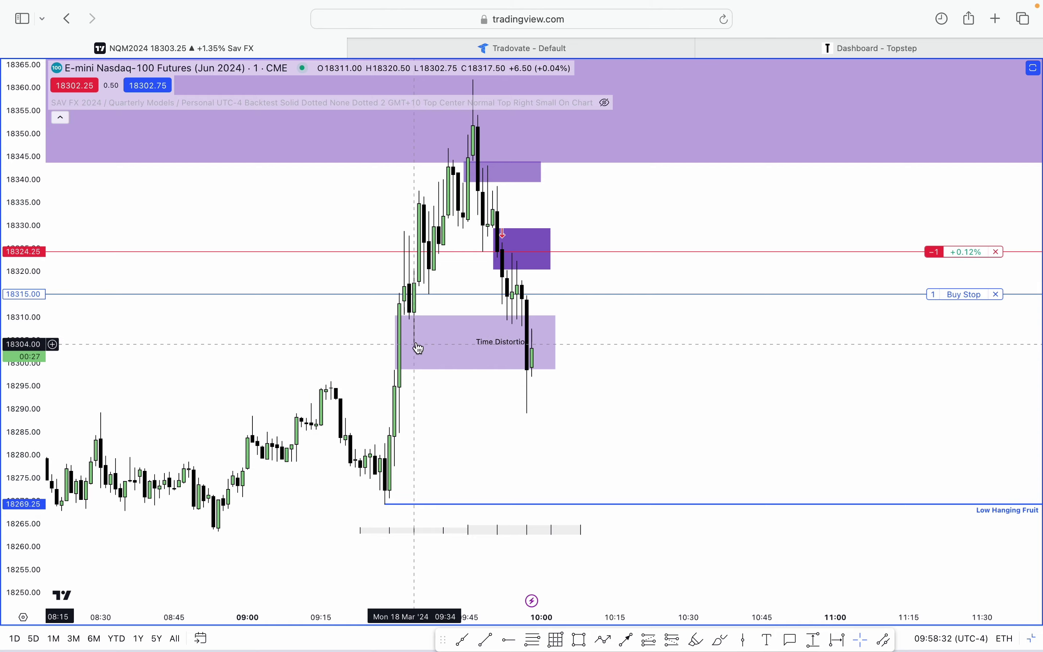
Step: Draw a Fib Retracement over the lower wick of the 09:34 candle from 18311.00 to 18303.00
left_click_drag(545, 616, 561, 433)
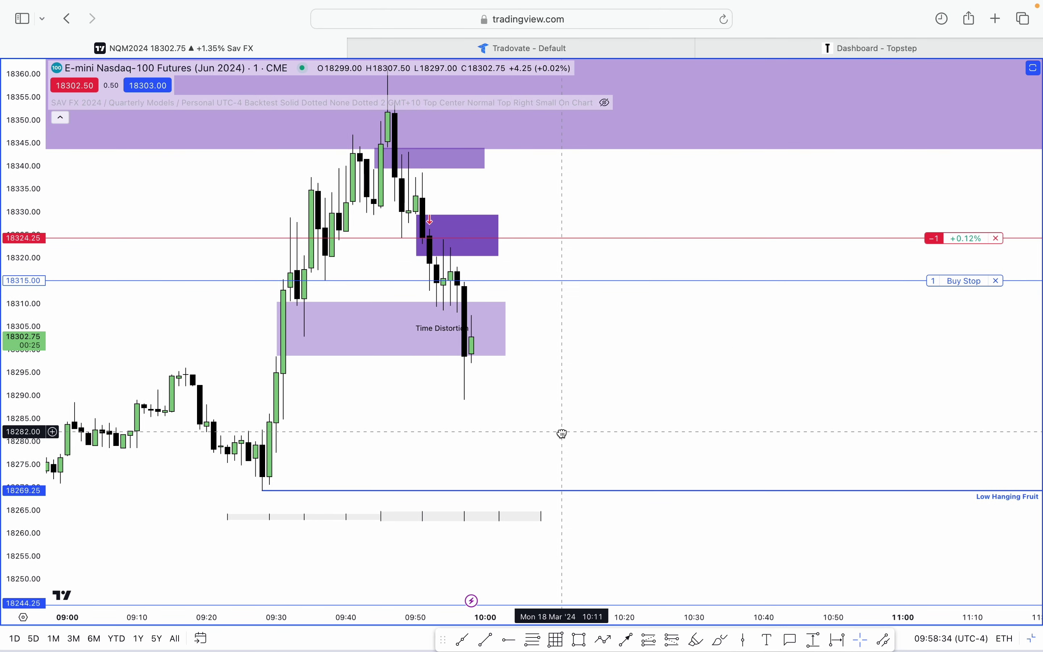
left_click(534, 641)
left_click(306, 299)
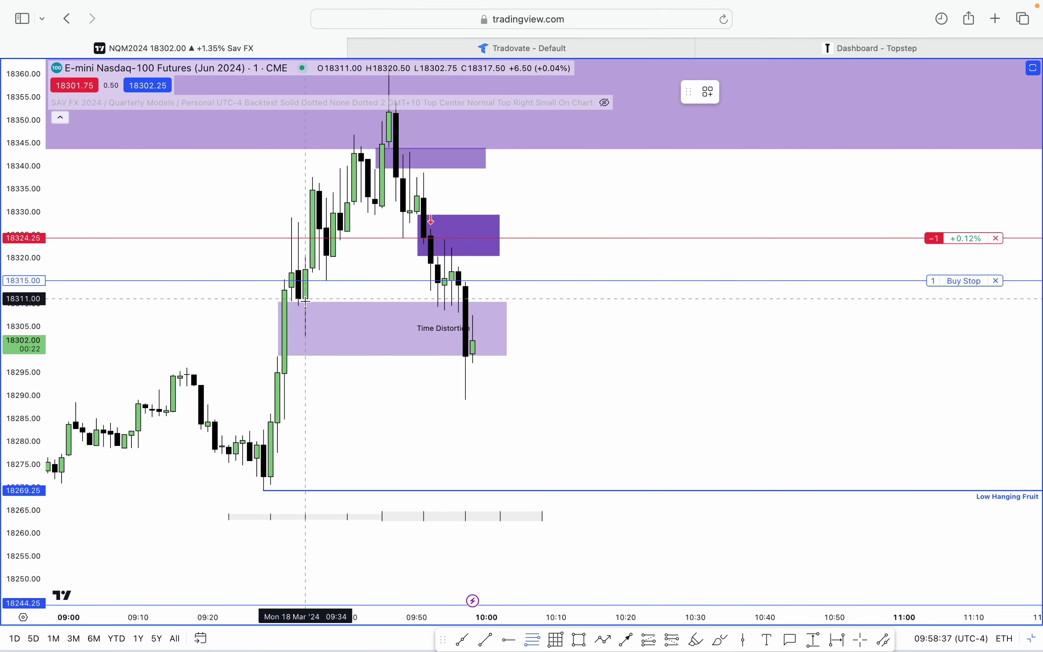
left_click(360, 336)
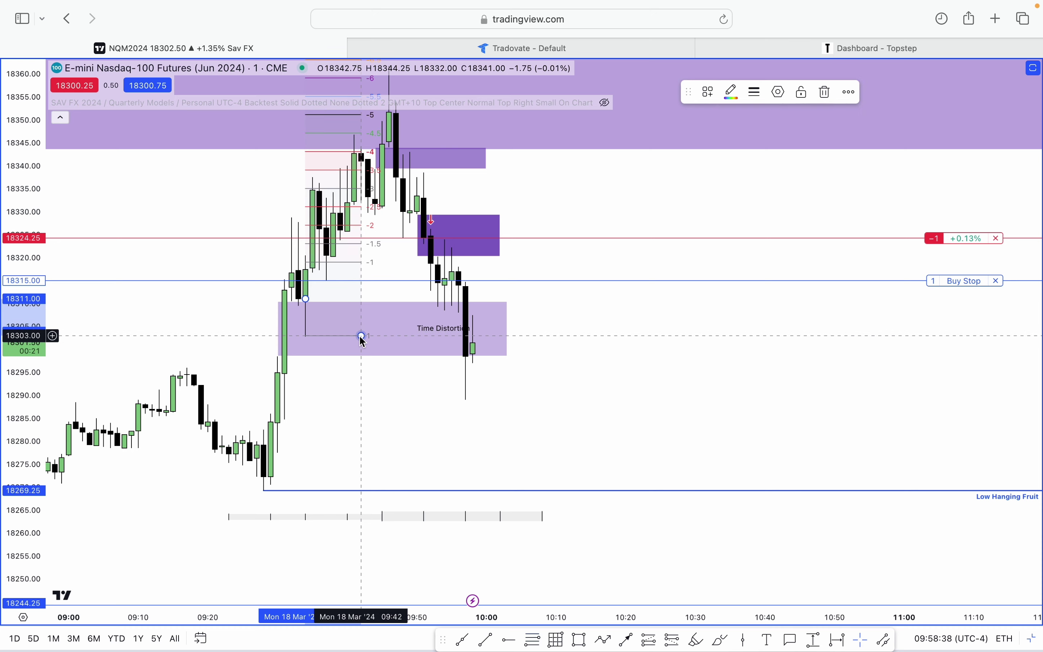
left_click(780, 92)
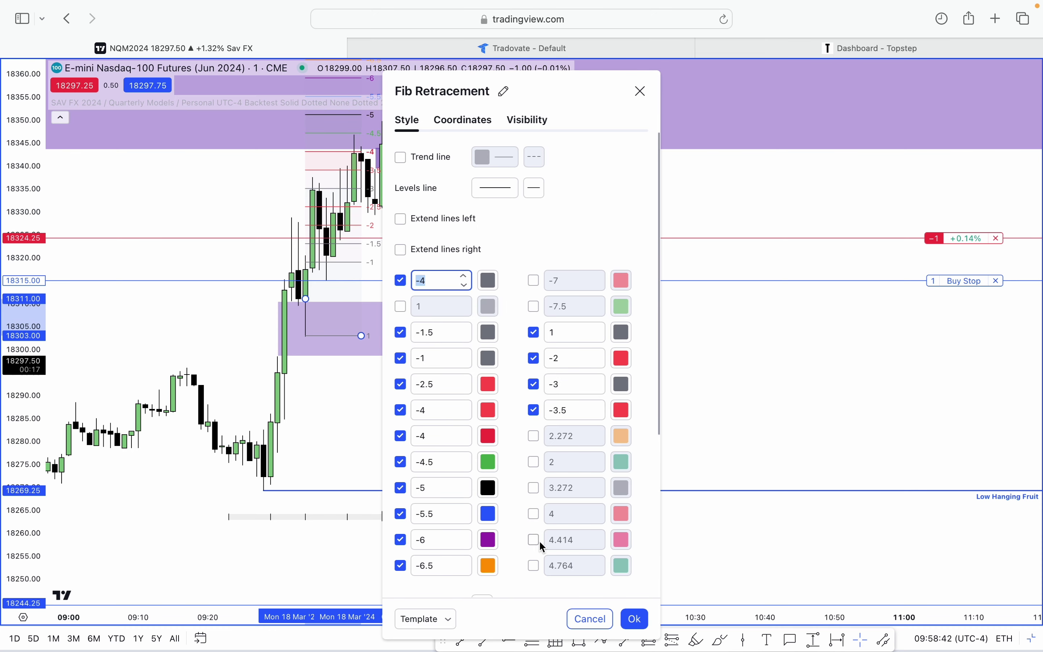
left_click(453, 620)
left_click(427, 589)
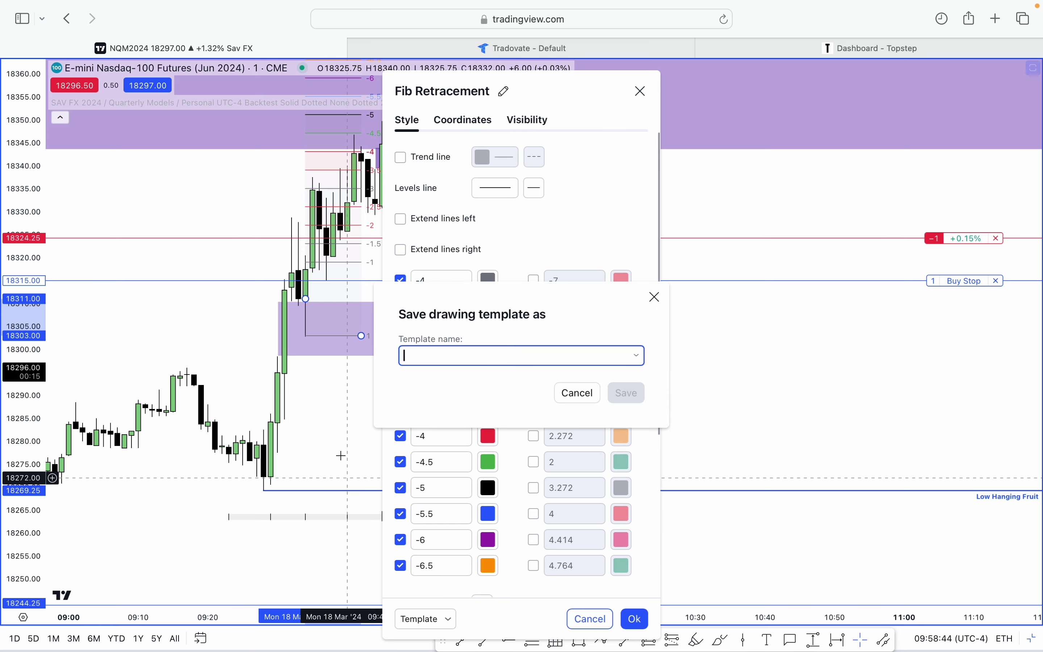
left_click(655, 297)
left_click(641, 91)
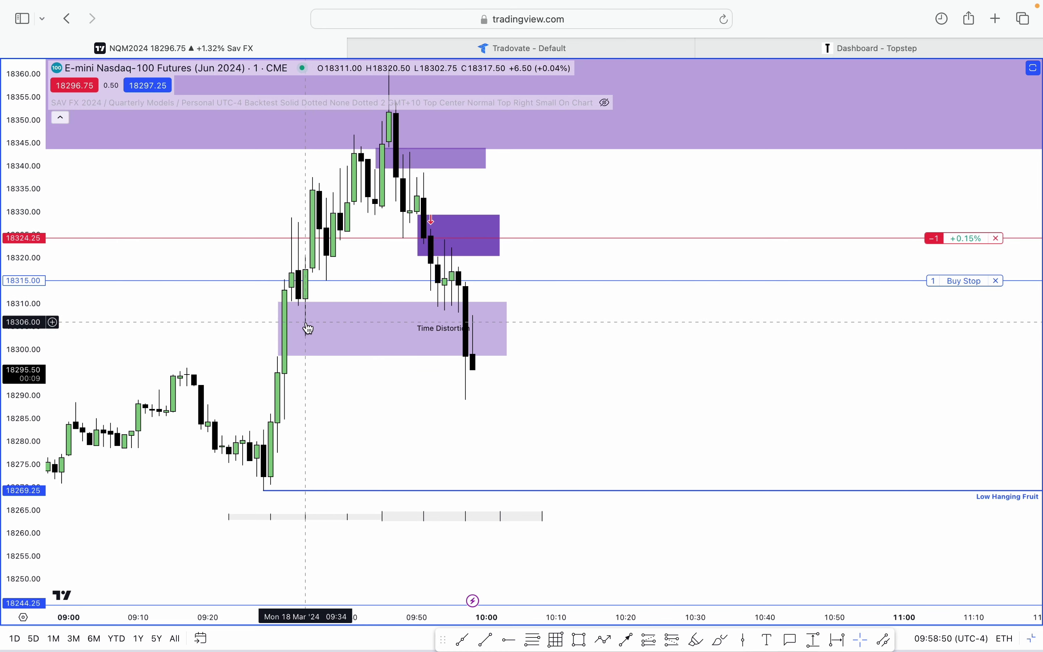
Step: Draw a horizontal ray at 18306.75 from 09:12 and a trend line along it between 09:35 and 10:12
left_click(504, 646)
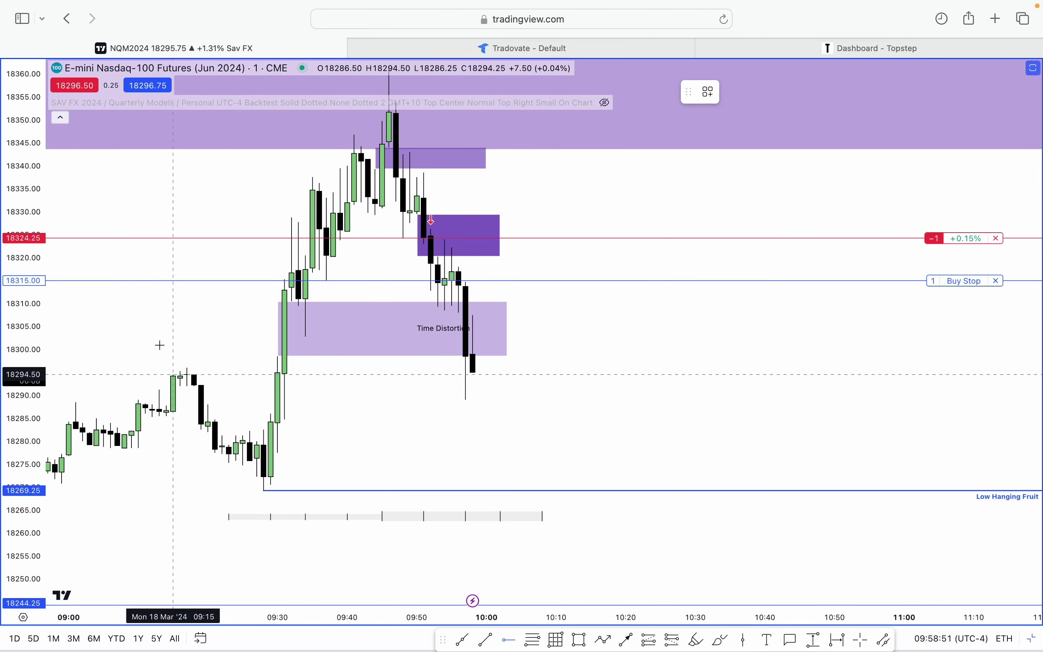
left_click(152, 319)
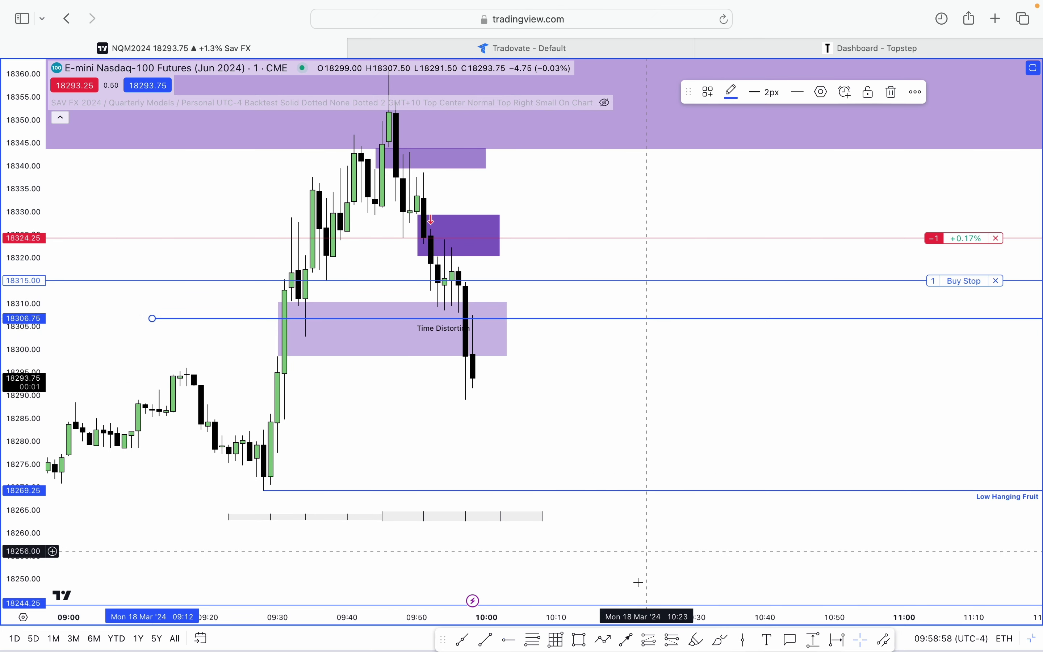
left_click(491, 638)
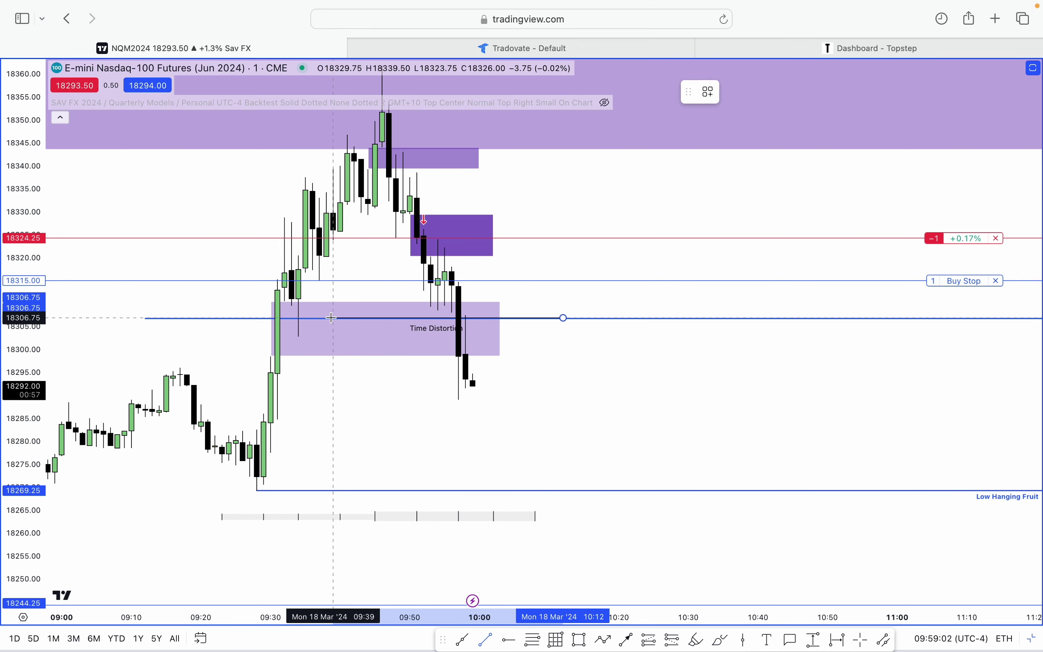
left_click(306, 319)
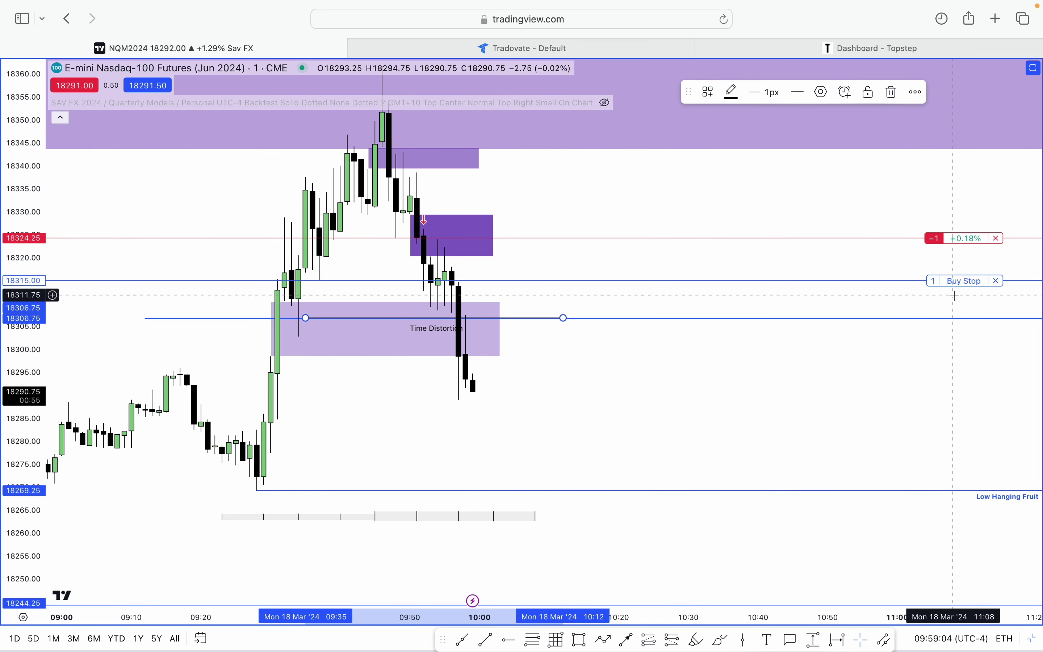
Step: Move the Buy Stop order to 18306.75 and submit the modification
left_click_drag(937, 288, 935, 325)
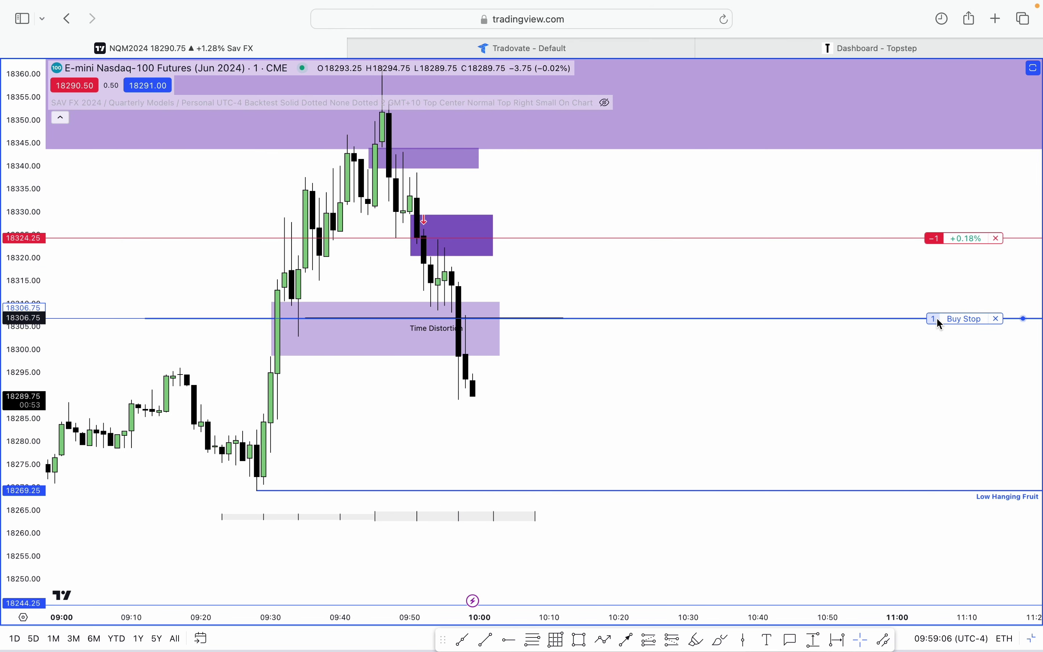
left_click(602, 520)
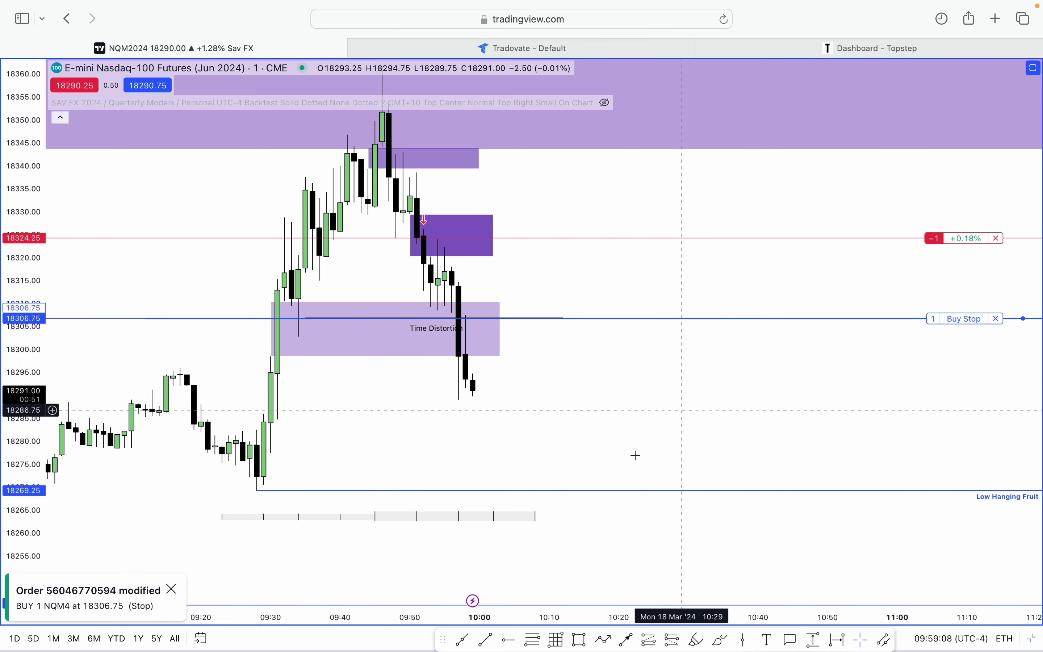
Step: Delete the blue horizontal ray at 18306.75 that starts at 09:12
left_click_drag(526, 428, 529, 393)
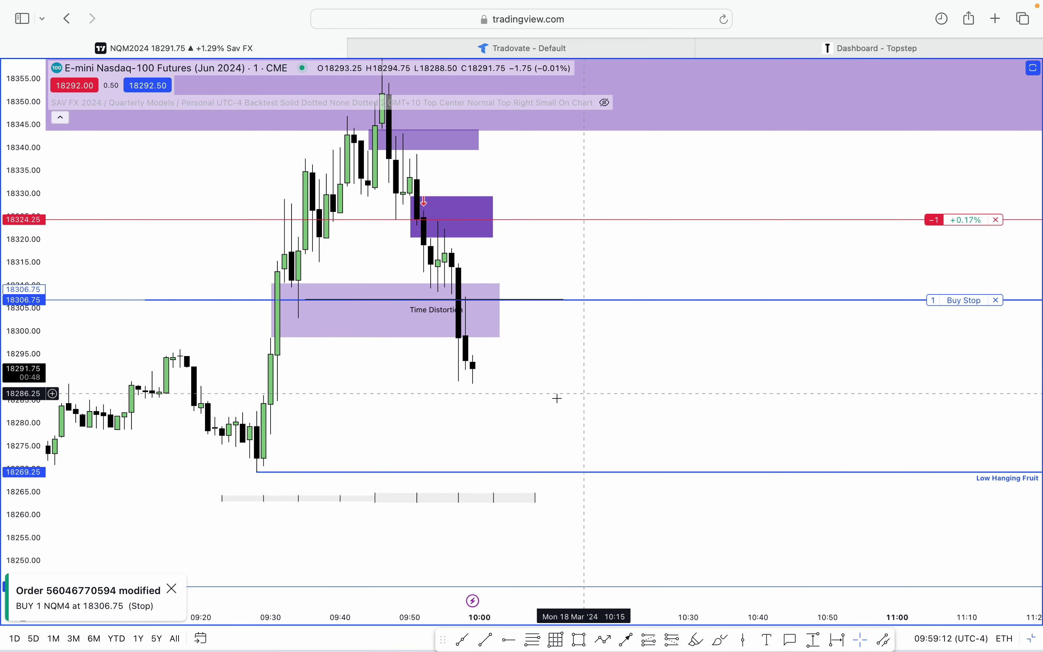
left_click_drag(10, 496, 6, 455)
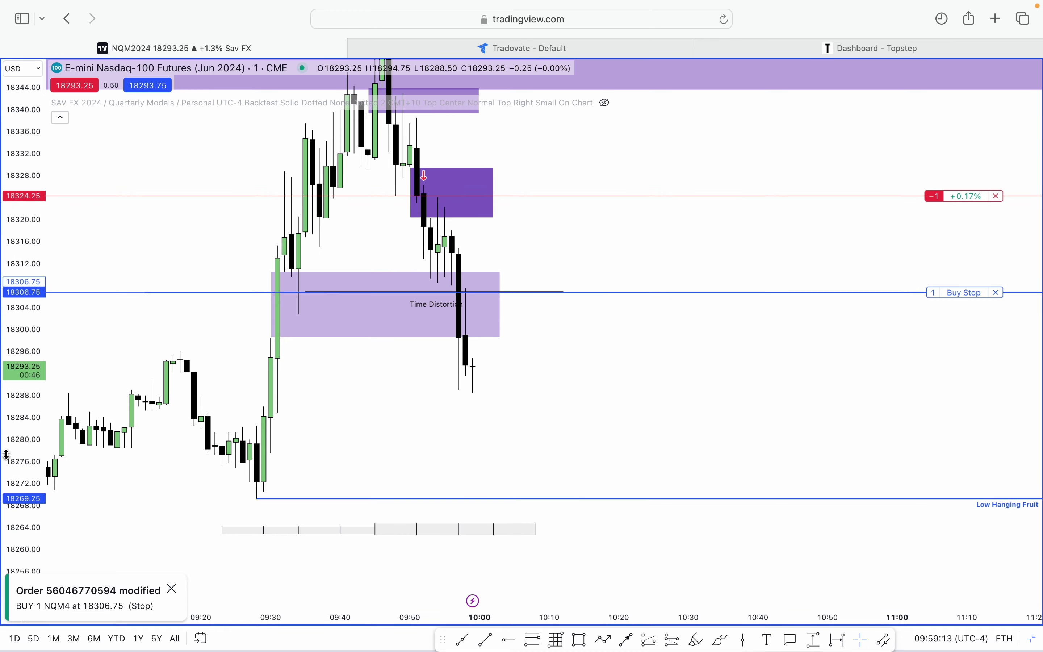
left_click(149, 293)
key("BackSpace")
Step: Recolor the Gann Box spanning 09:45 to 10:08 dark purple and increase the opacity of its time-level background
left_click_drag(251, 370, 250, 369)
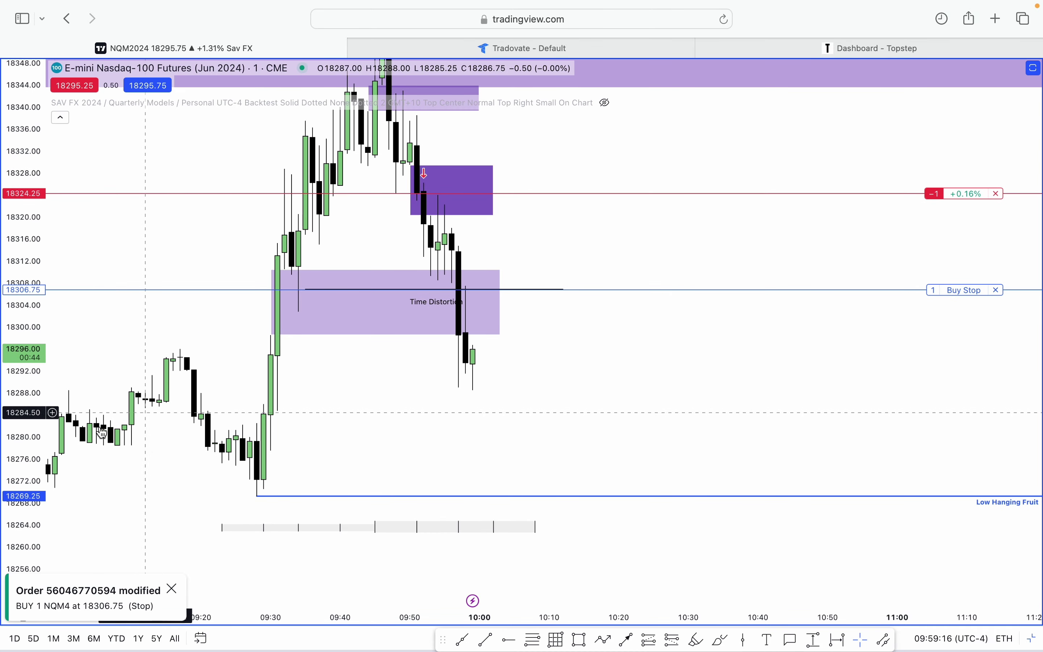
left_click_drag(31, 417, 31, 480)
left_click_drag(283, 397, 259, 398)
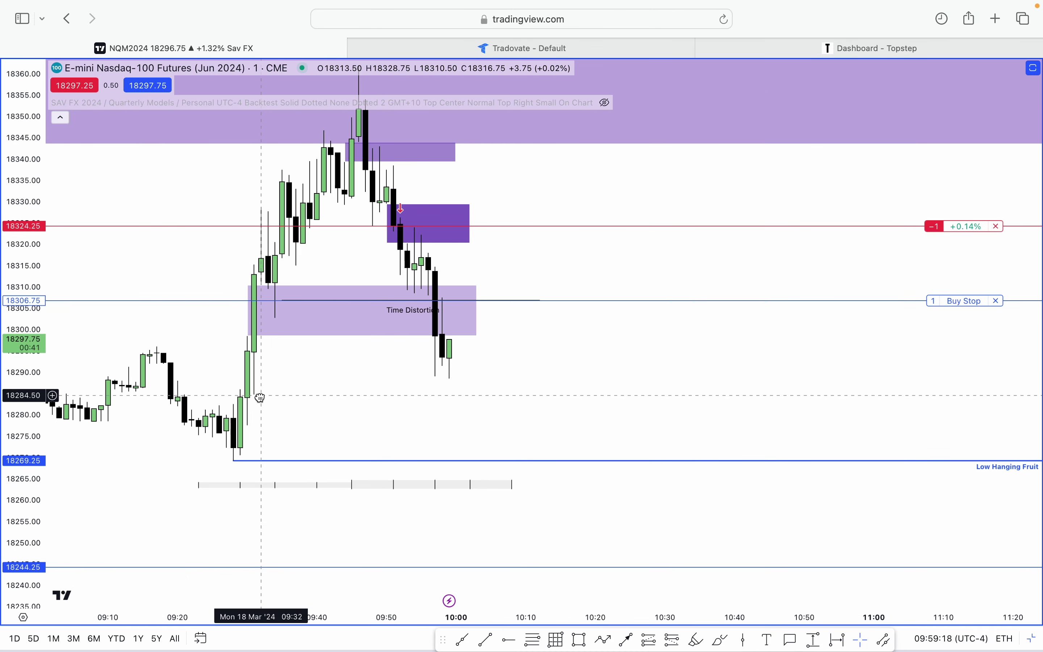
scroll(561, 531, "down", 2)
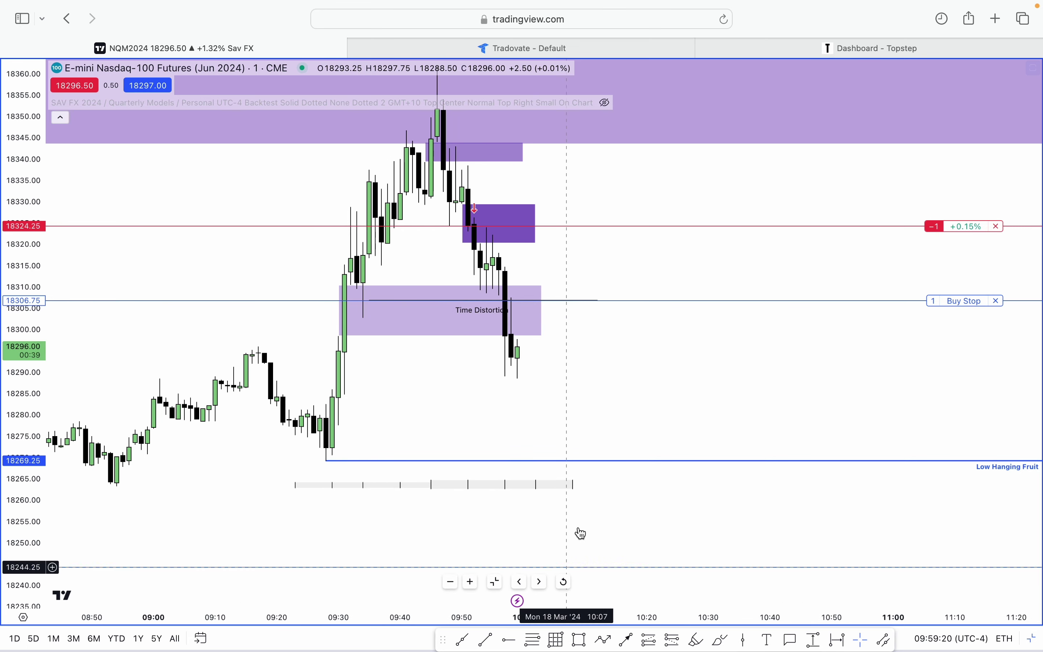
left_click(574, 485)
left_click(735, 91)
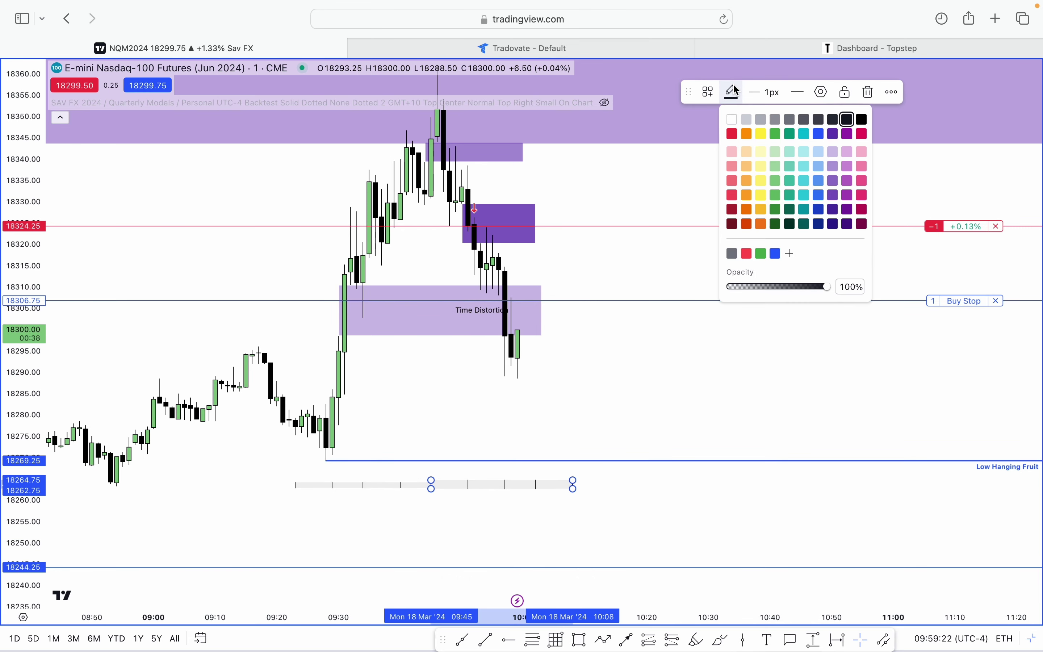
left_click(848, 209)
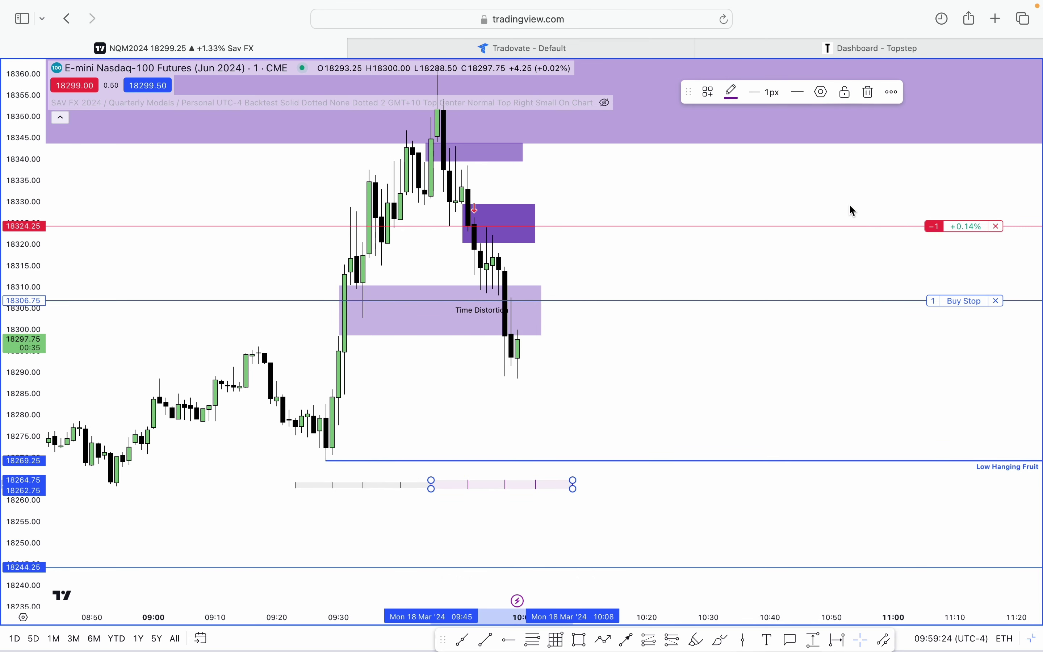
left_click(824, 91)
left_click_drag(487, 579, 508, 579)
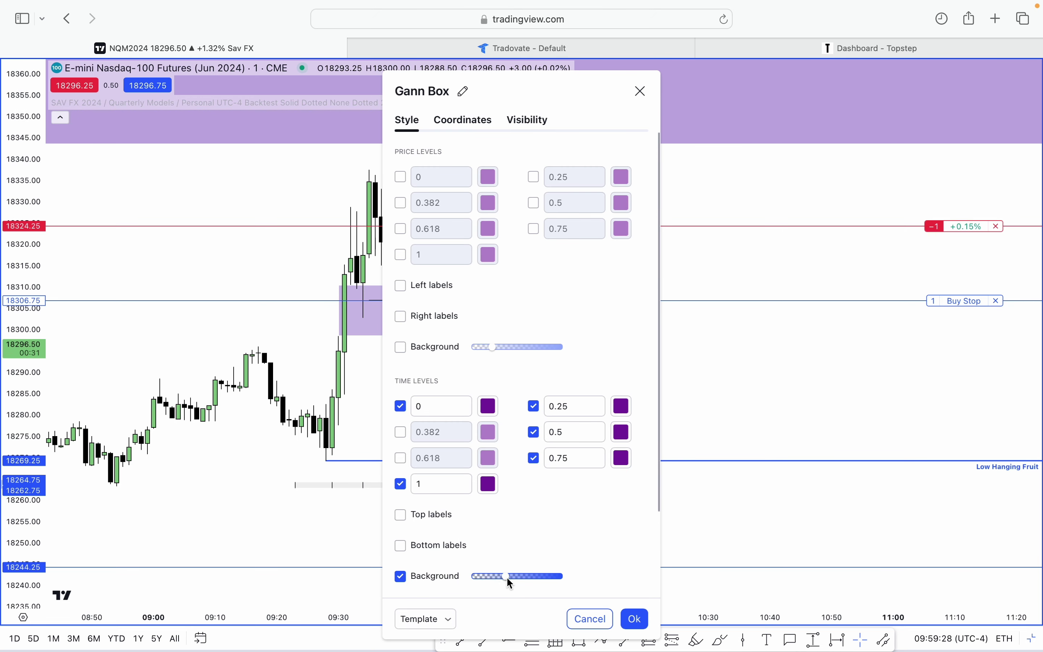
left_click(635, 619)
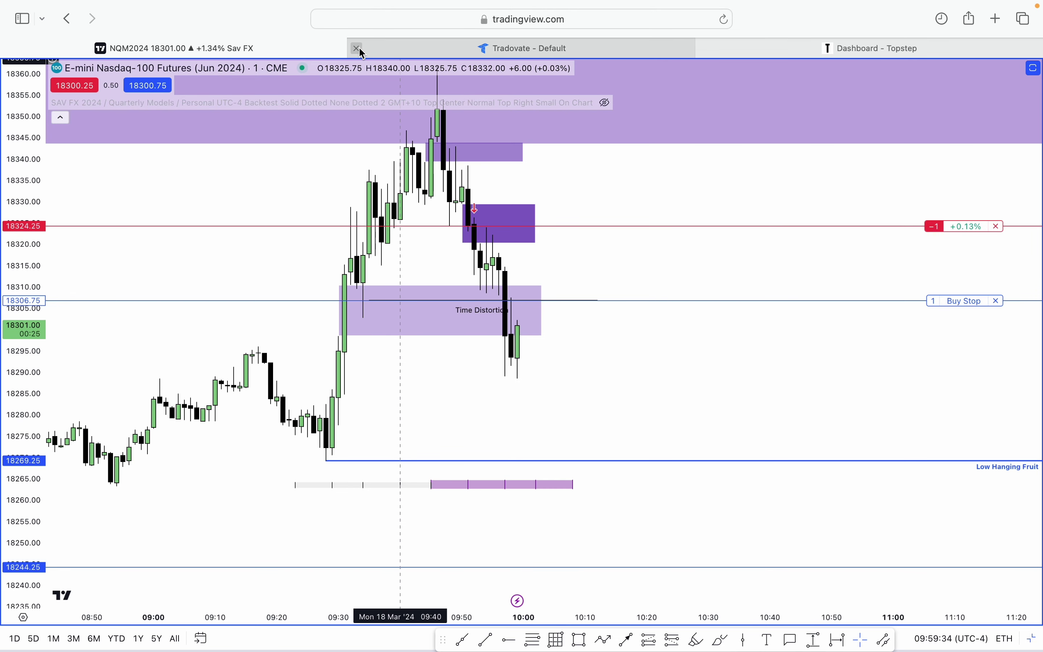
Step: Close the Tradovate and Topstep Dashboard pages, leaving only the chart open
left_click(359, 50)
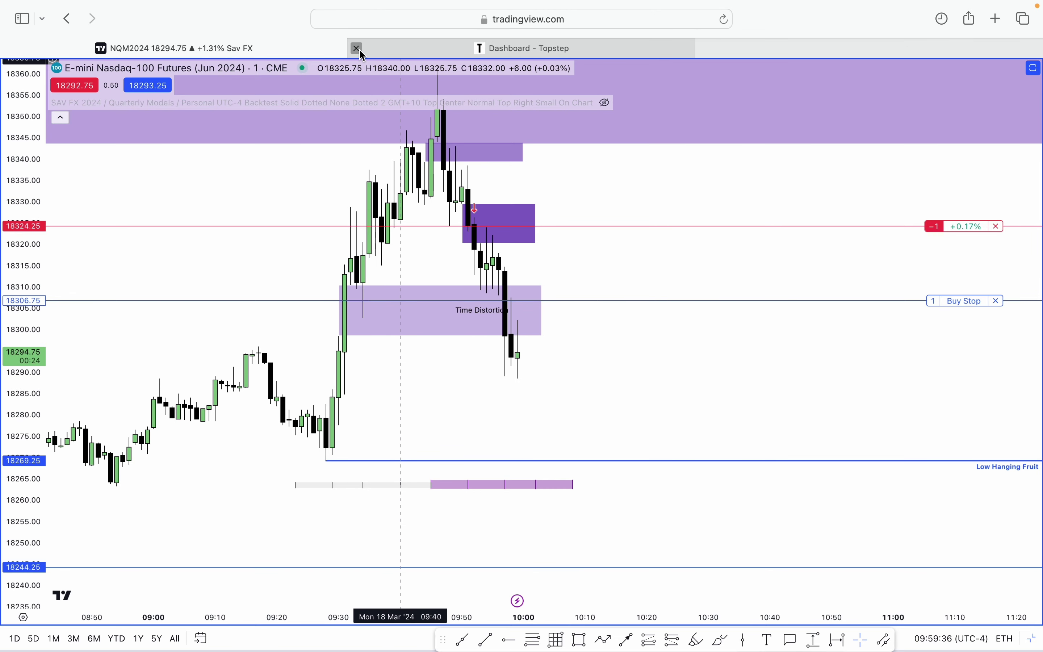
left_click(358, 49)
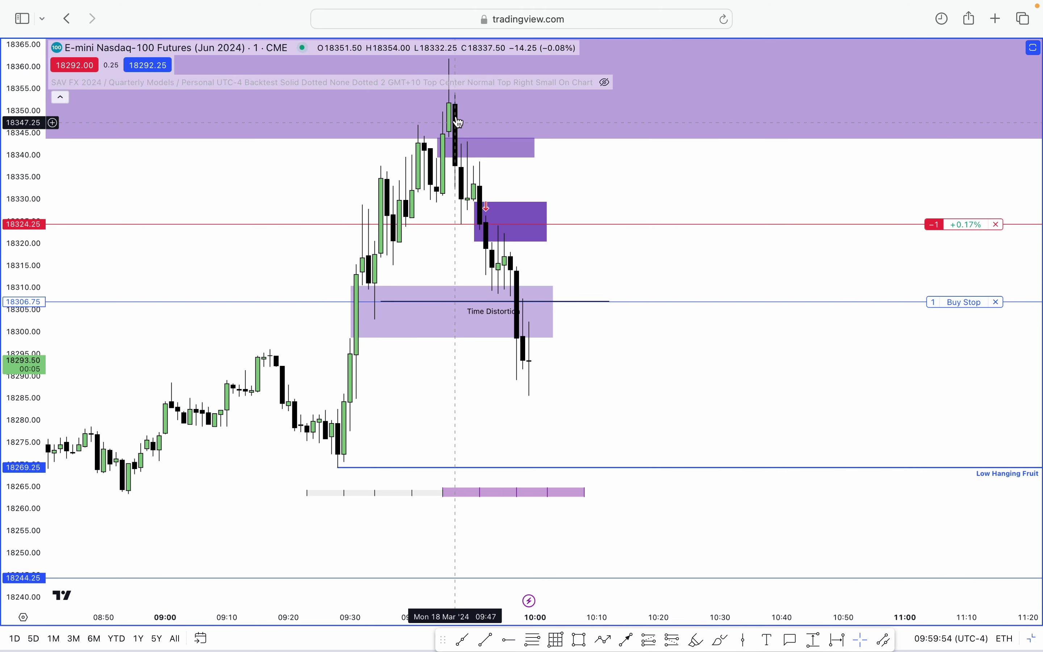
Step: Draw a Gann Box from the 09:28 low at 18269.25 to 18362.25 at 10:25
left_click_drag(640, 186, 648, 214)
left_click_drag(13, 344, 17, 408)
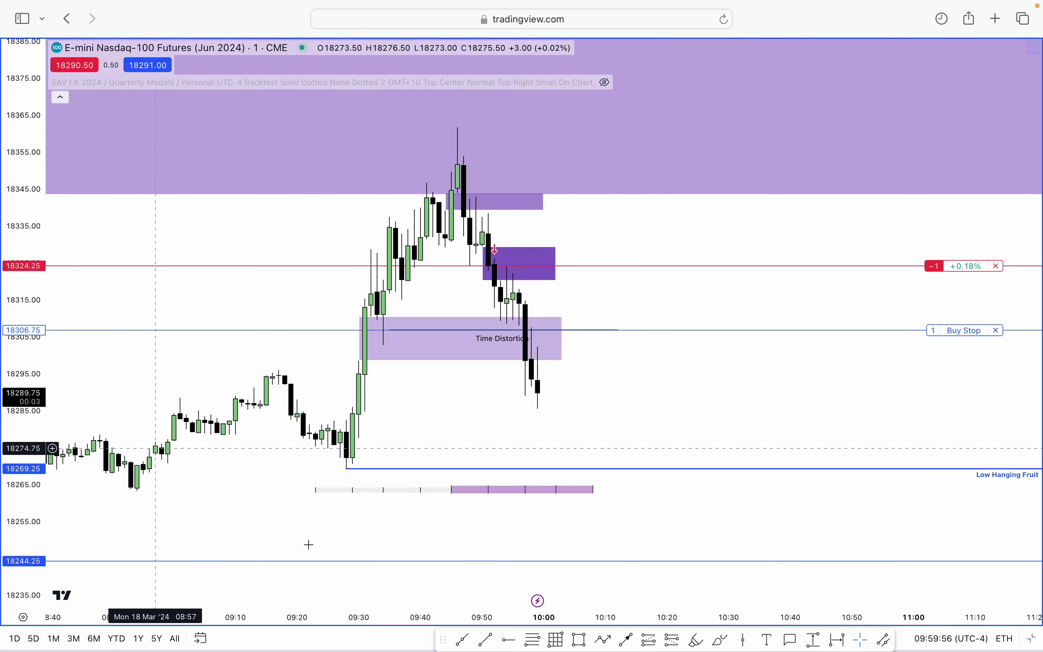
left_click(562, 641)
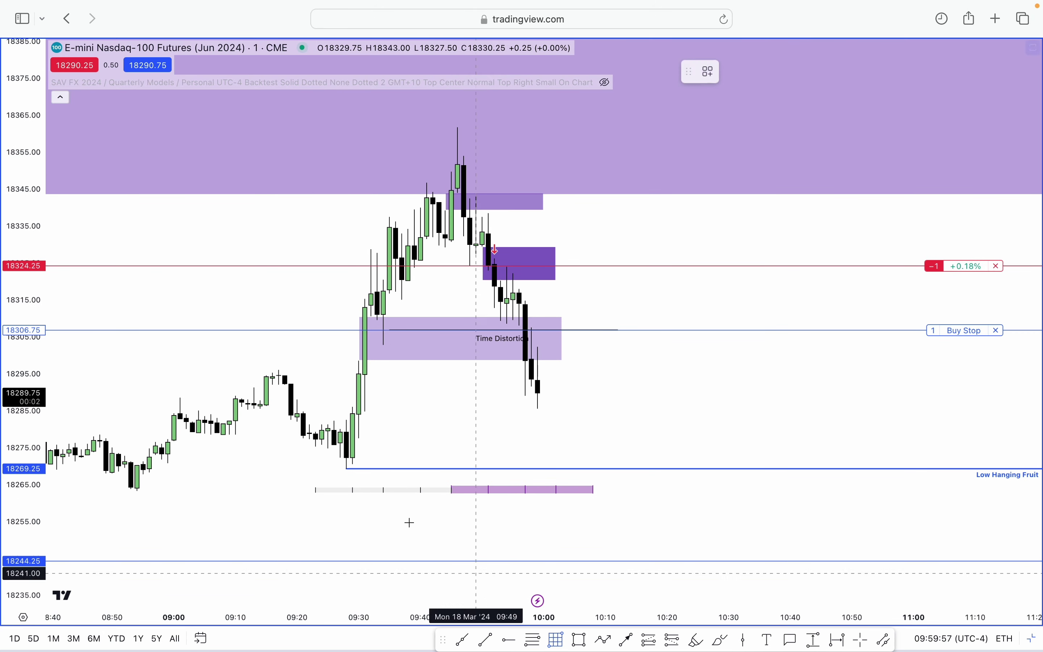
left_click(347, 469)
left_click(693, 126)
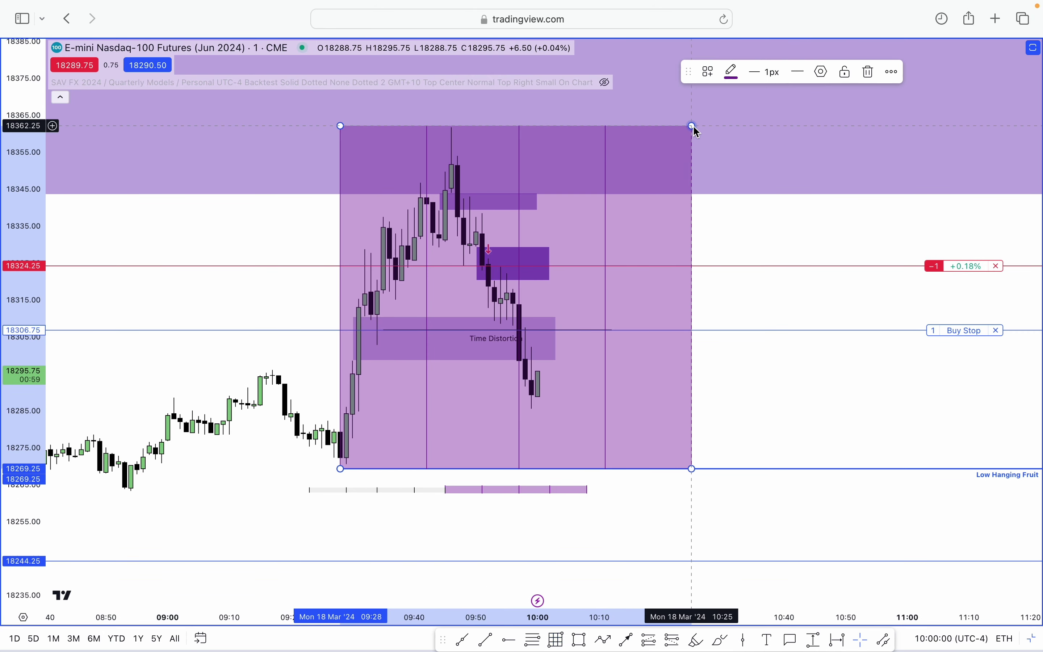
Step: Enable only the 0.25 price level of the new Gann Box and turn on its price background with minimum opacity
left_click(822, 72)
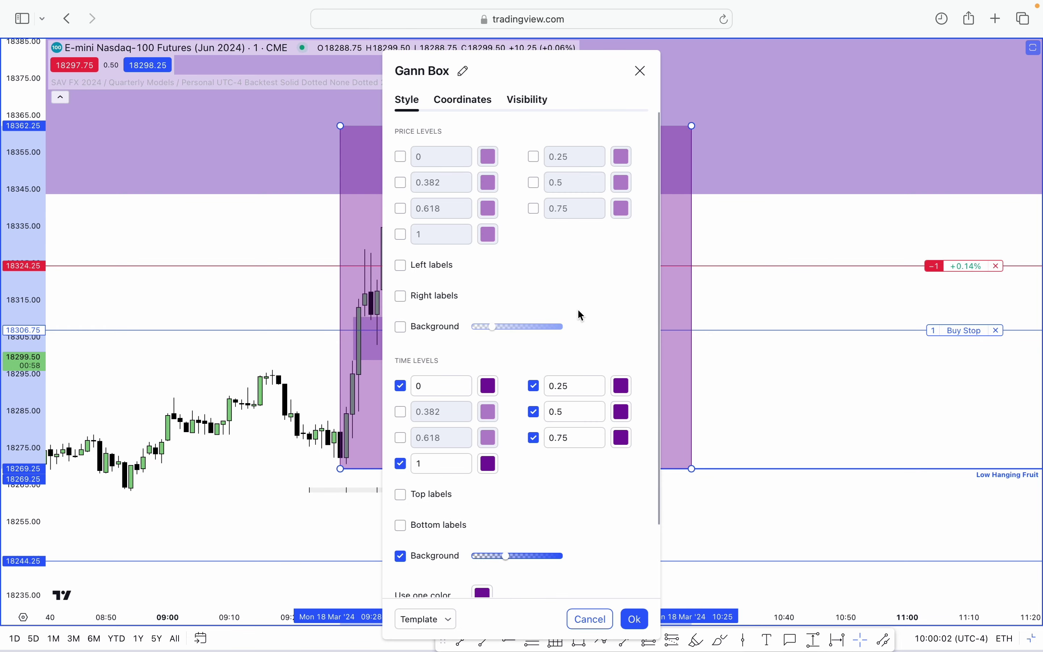
left_click(535, 209)
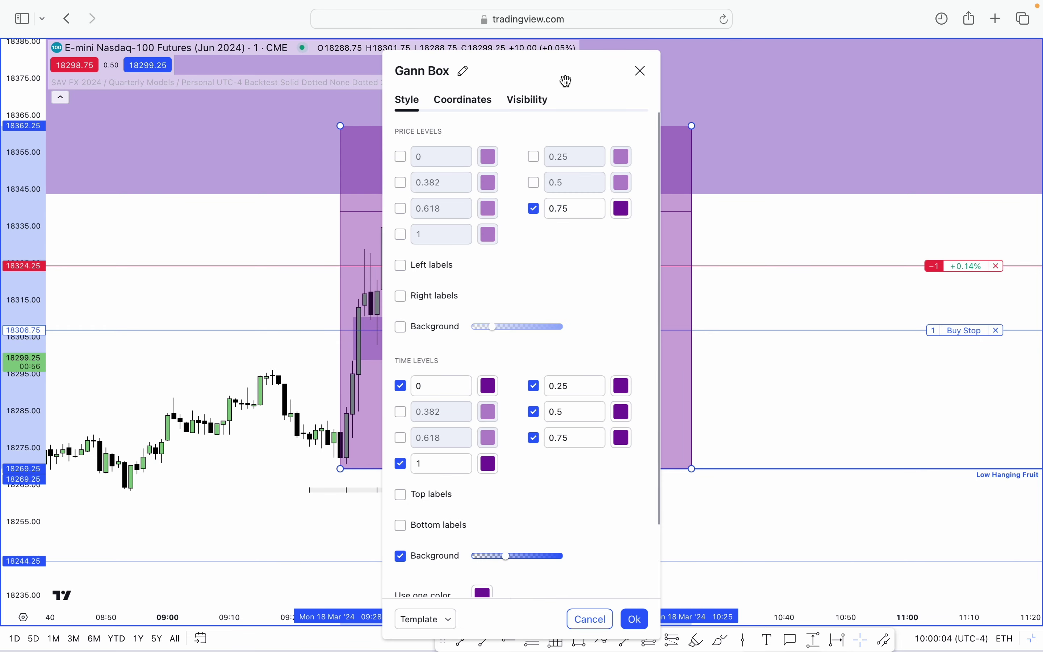
left_click_drag(565, 77, 185, 127)
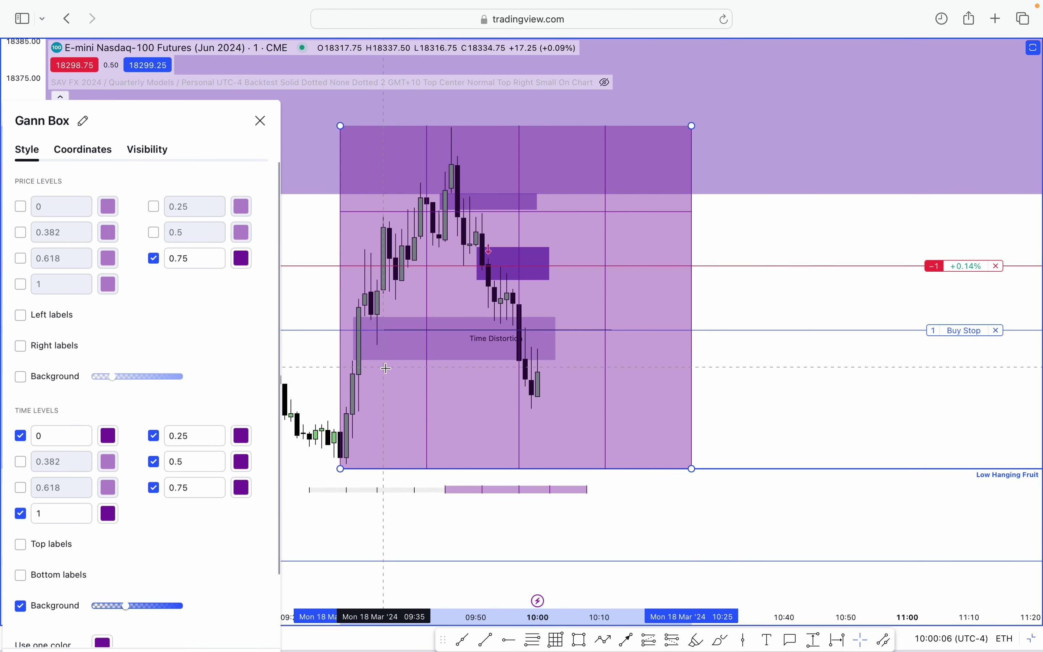
left_click(154, 207)
left_click(154, 258)
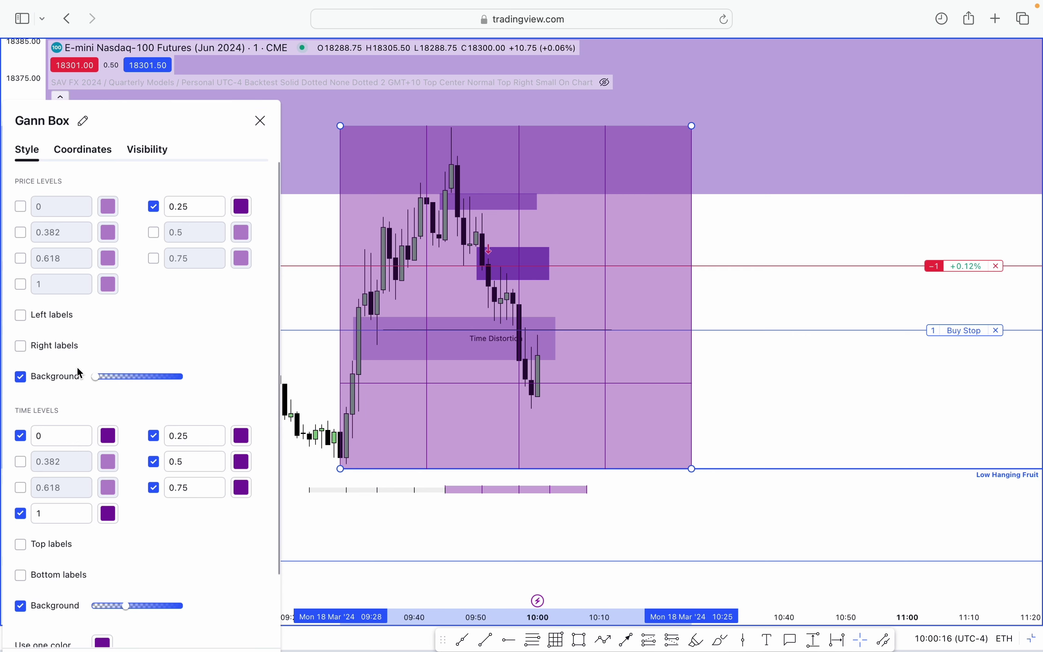
Step: Make the Gann Box's time-level background fully transparent and disable time levels 0, 0.25, 0.5, 0.75 and 1
left_click_drag(119, 601, 67, 609)
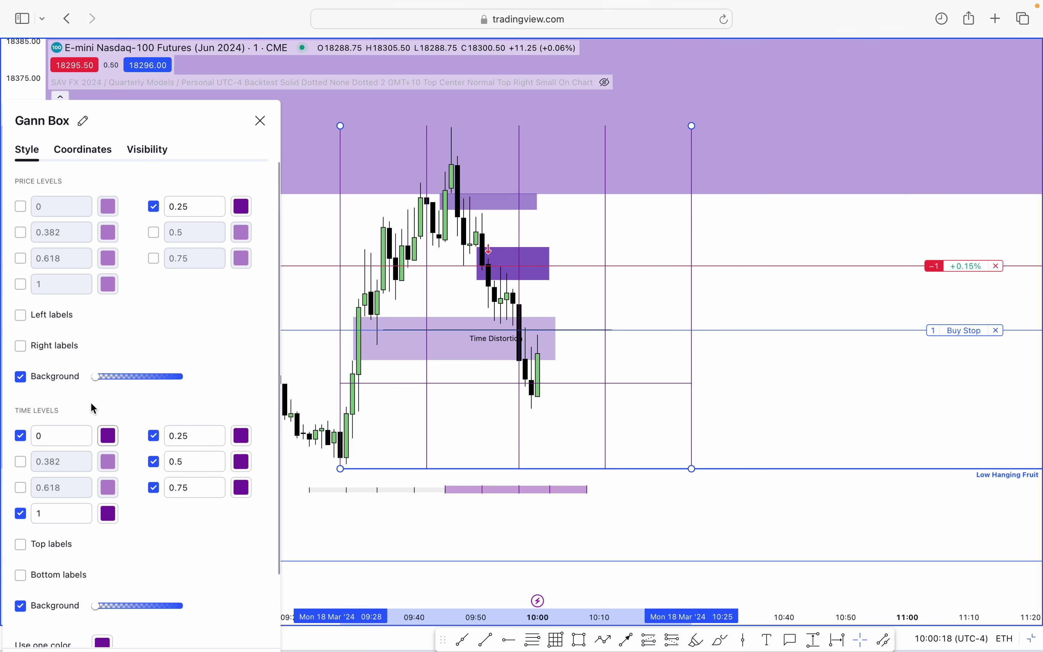
left_click(21, 436)
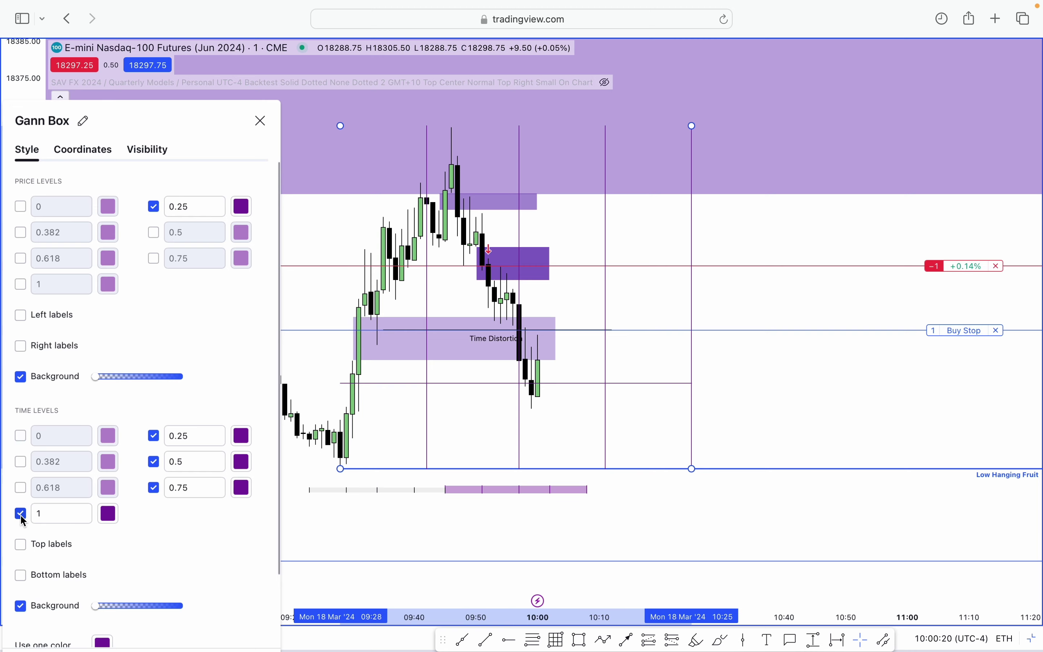
left_click(21, 513)
left_click(155, 436)
left_click(152, 462)
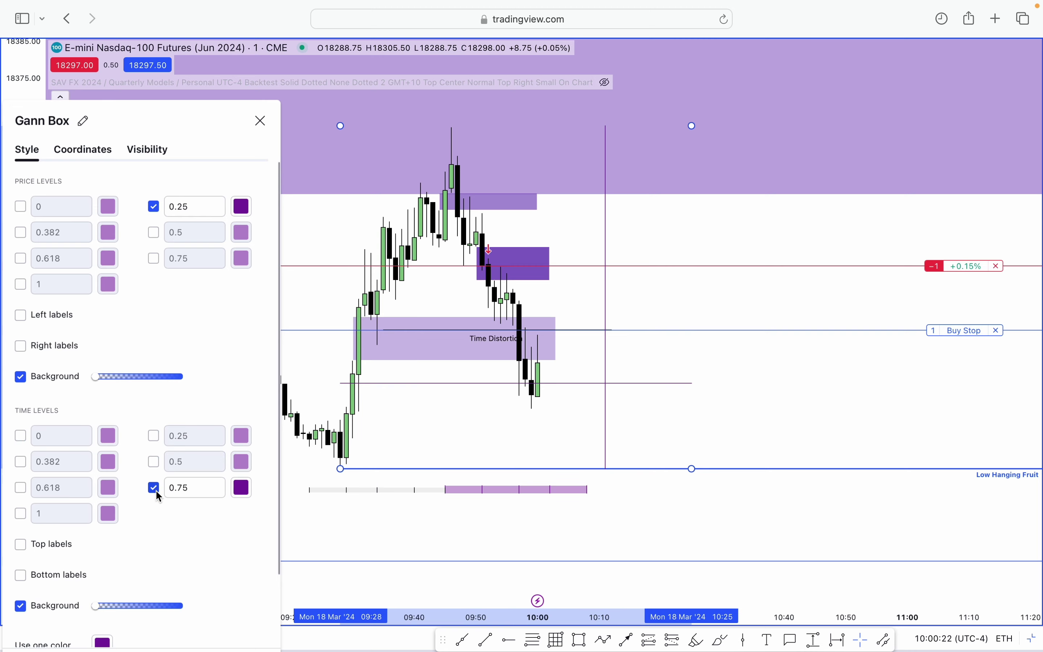
left_click(152, 488)
left_click(873, 322)
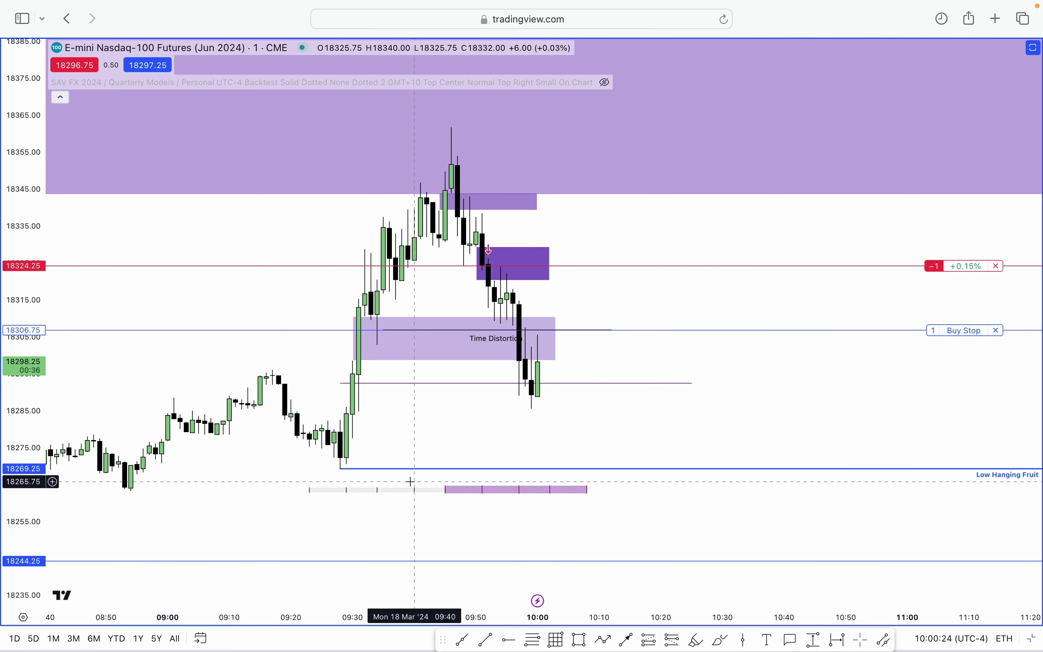
Step: Move the Buy Stop order to 18300.25 and submit the modification
left_click_drag(22, 466, 24, 371)
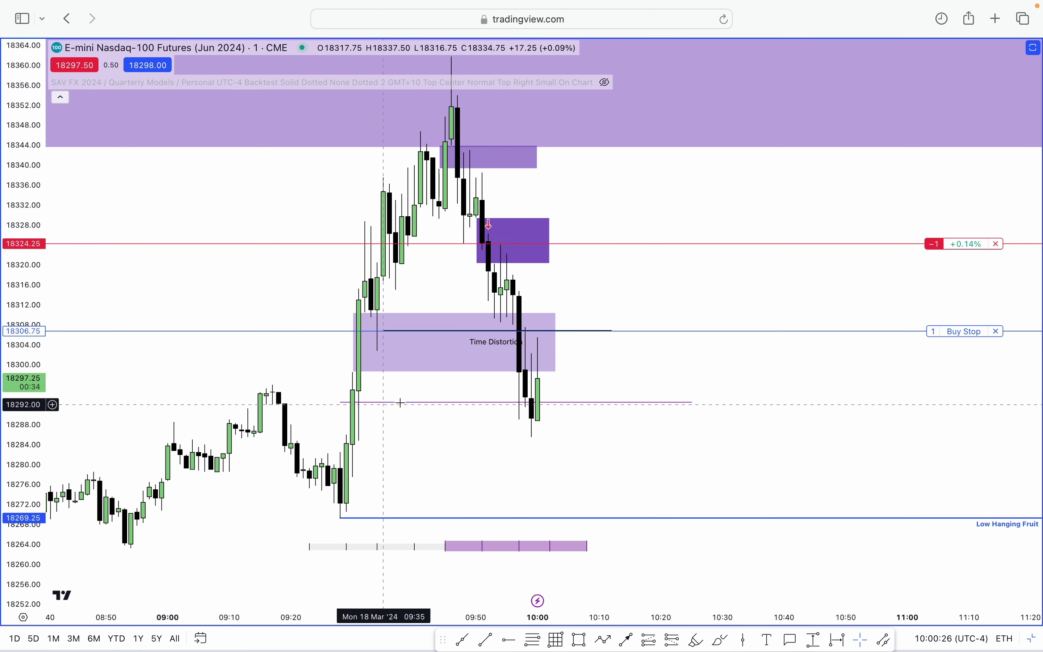
left_click(533, 405)
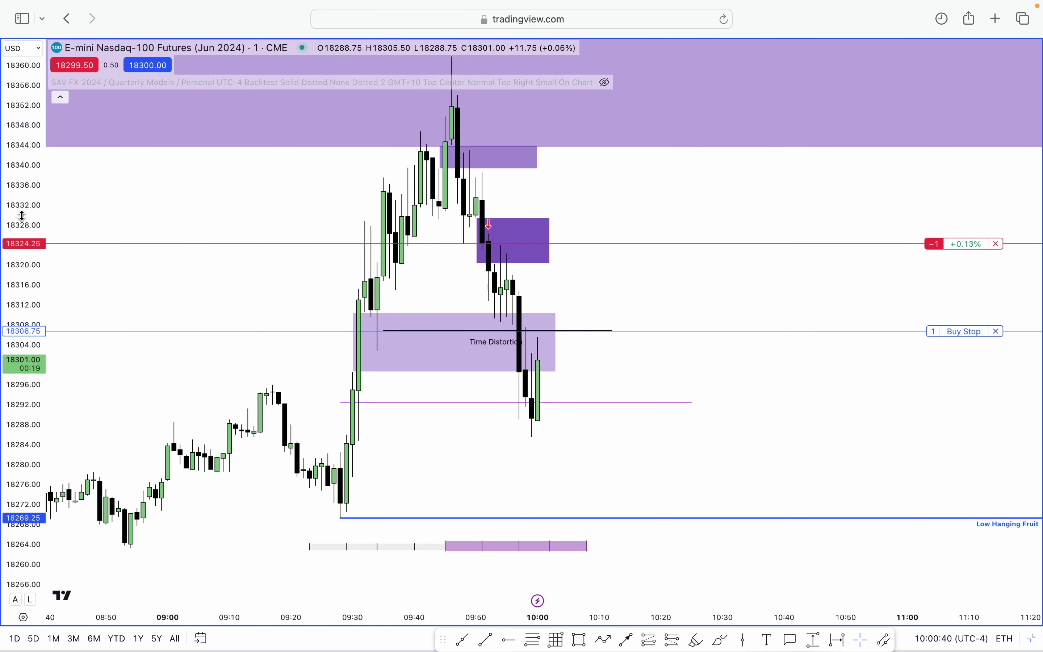
left_click_drag(22, 215, 22, 258)
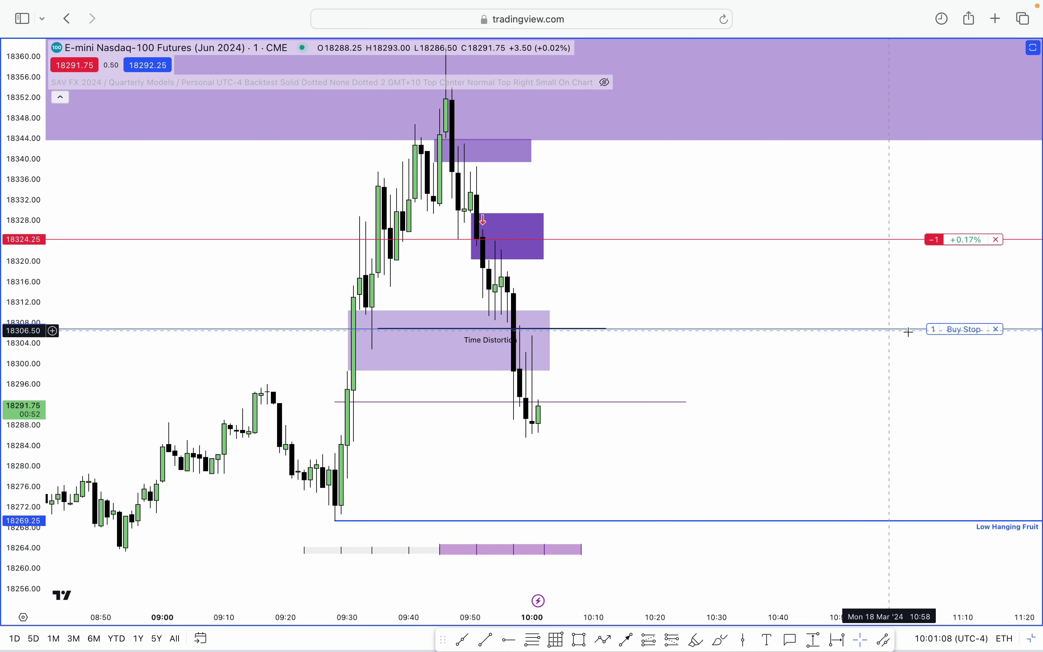
left_click_drag(935, 329, 942, 362)
left_click(523, 498)
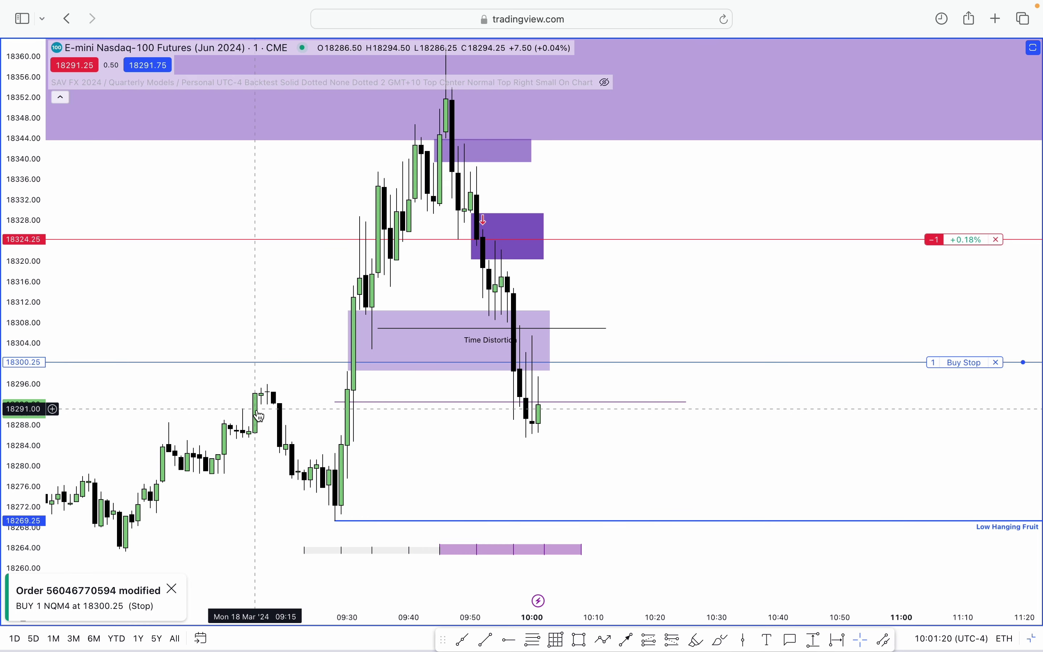
Step: Duplicate the purple Gann Box spanning 09:45 to 10:08 and place the copy at 09:00 to 09:23 on the same price band
left_click(582, 548)
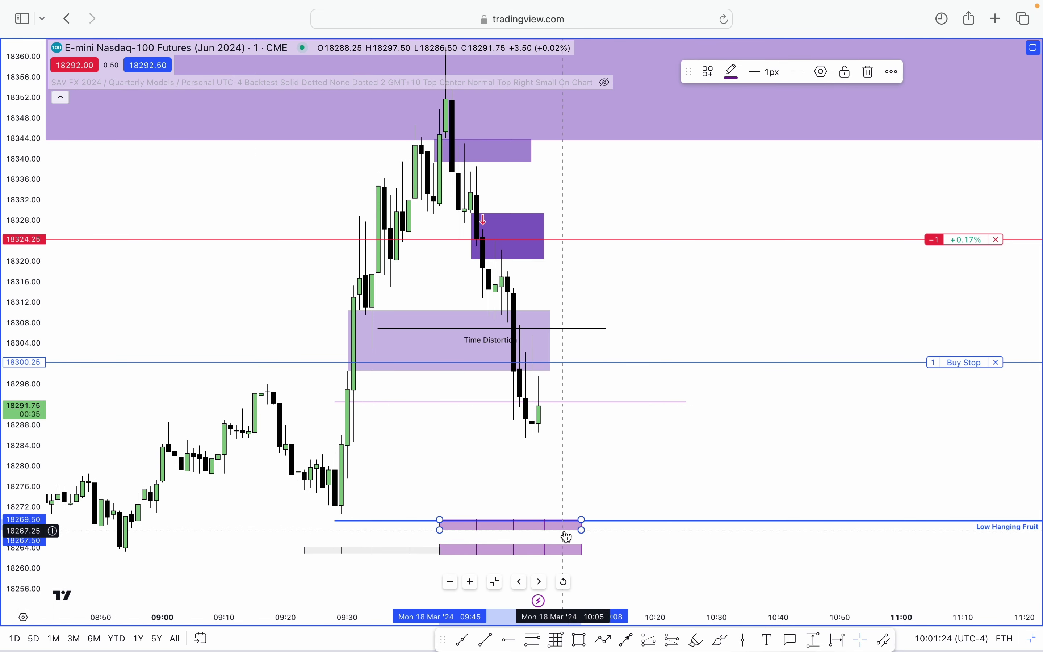
mouse_move(568, 536)
left_mouse_down()
mouse_move(229, 542)
mouse_move(291, 560)
left_mouse_up()
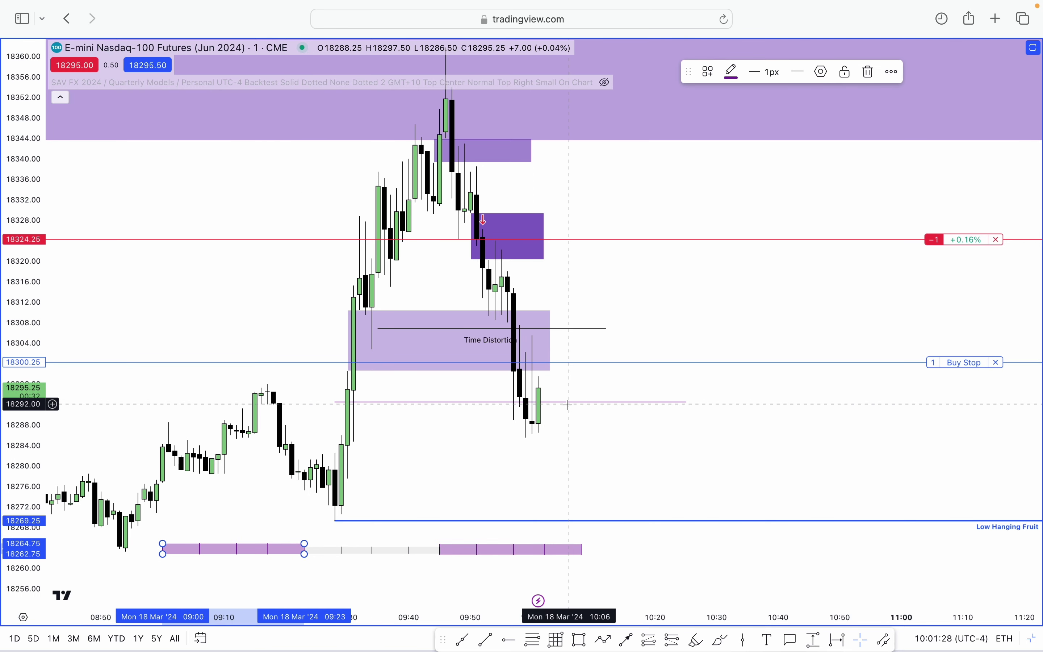
Step: Draw a rectangle between 18287.75 and 18292.00 from about 09:14 to 10:09 to mark the imbalance zone
left_click(581, 640)
left_click(250, 426)
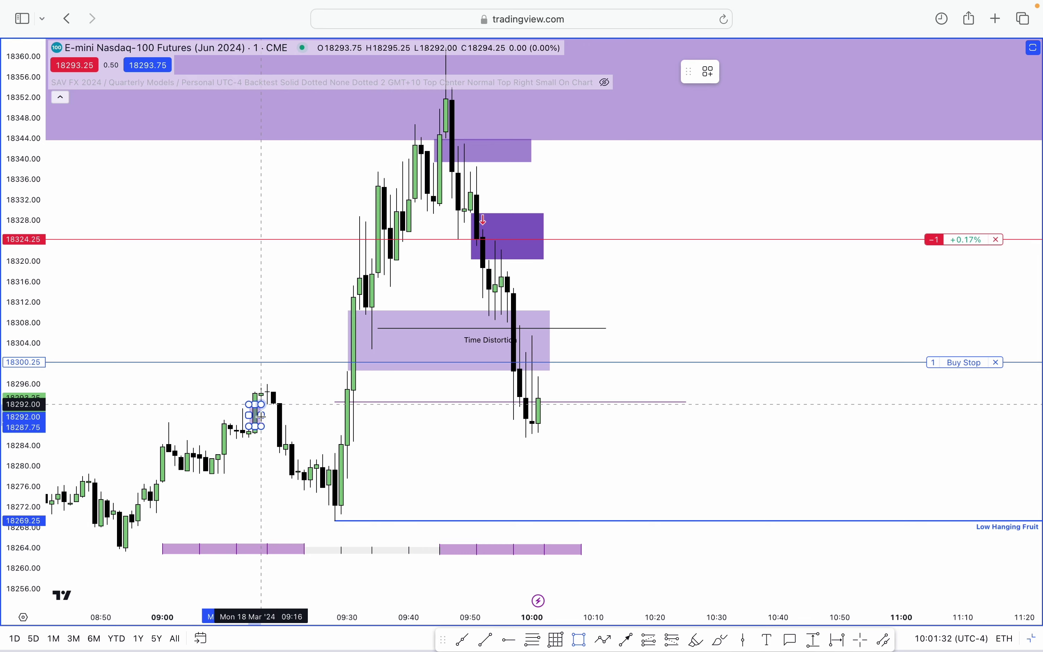
left_click(586, 406)
left_click(571, 398)
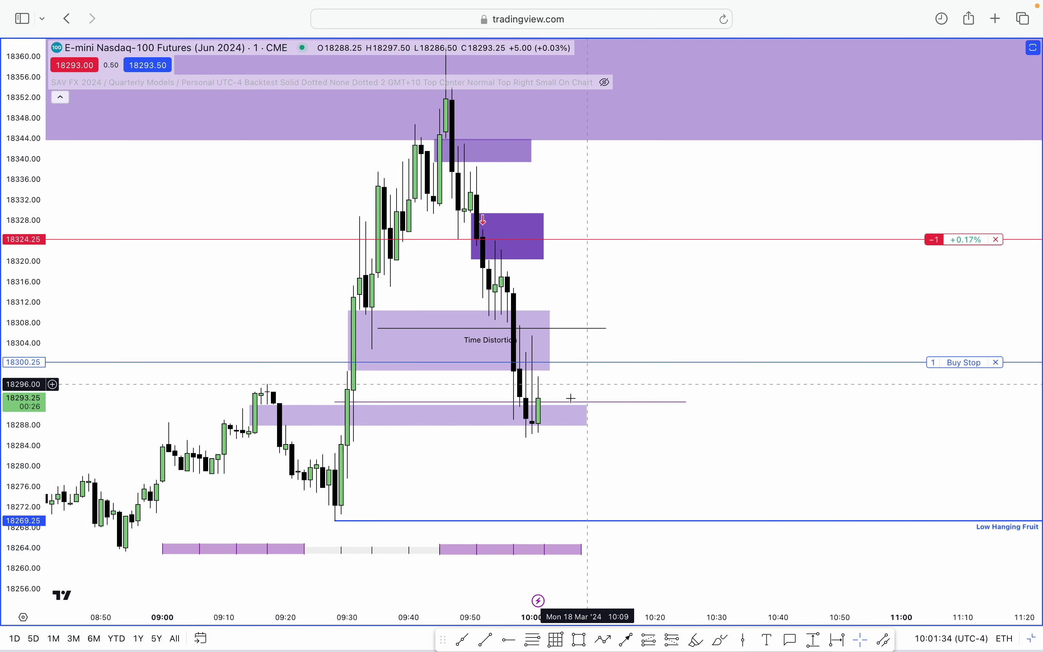
left_click(539, 424)
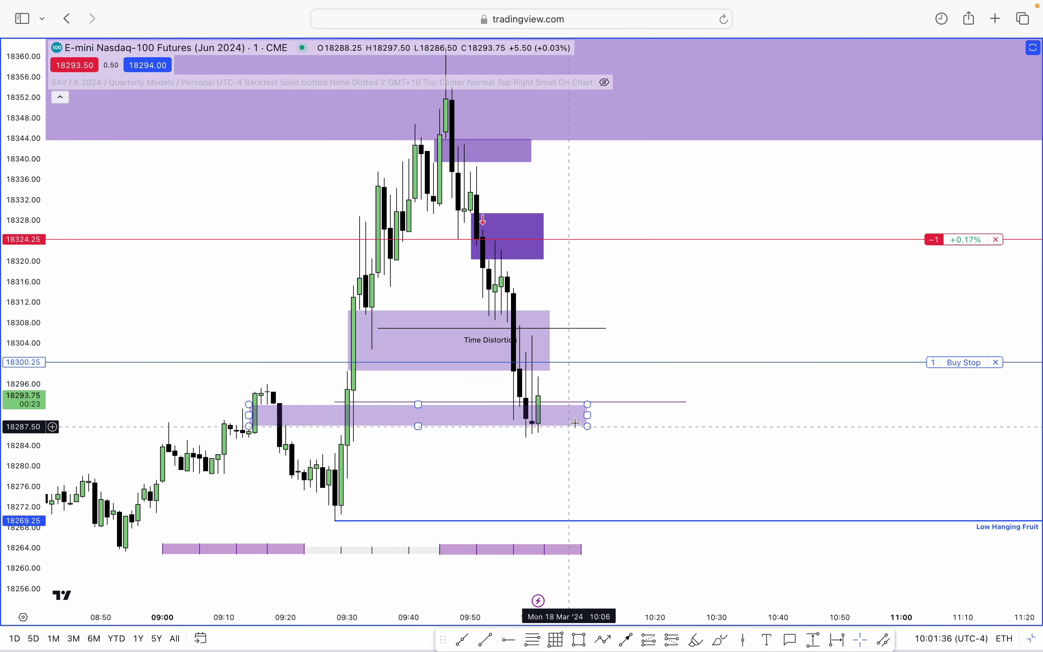
left_click(383, 428)
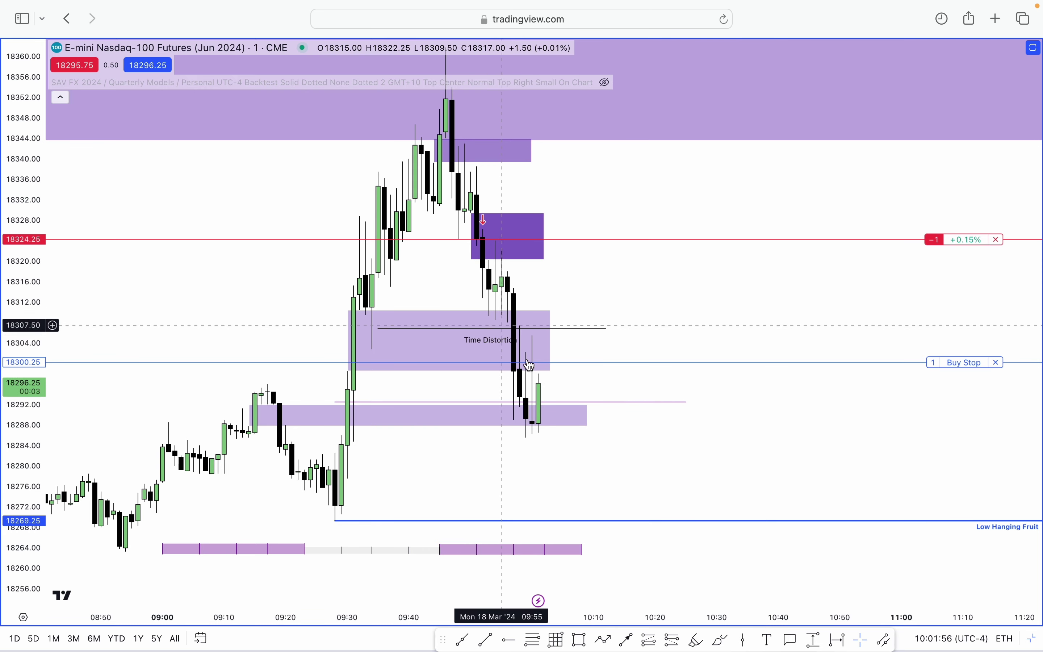
left_click(539, 427)
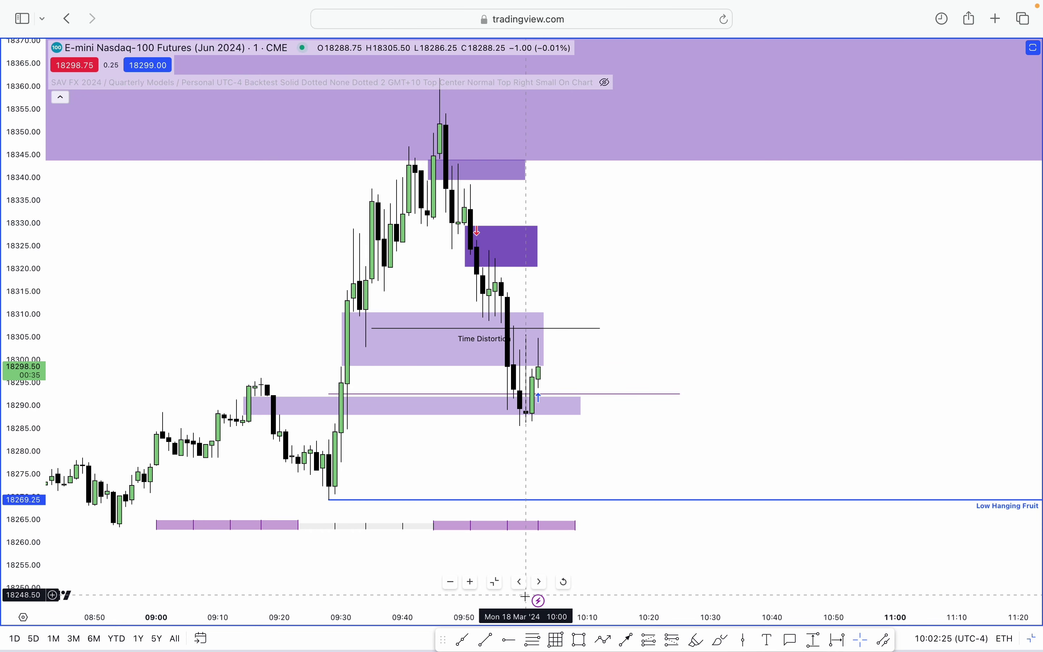
Step: Draw a rectangle from 09:34 to 09:40 between 18302.75 and 18337.50 and fill it light blue
left_click(581, 645)
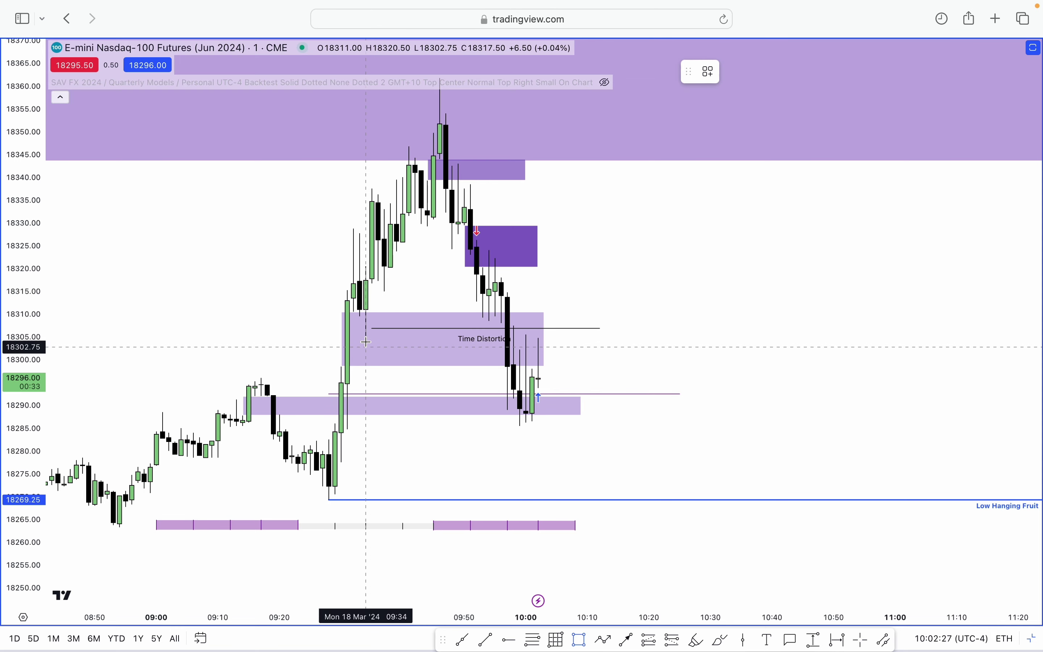
left_click_drag(367, 345, 385, 209)
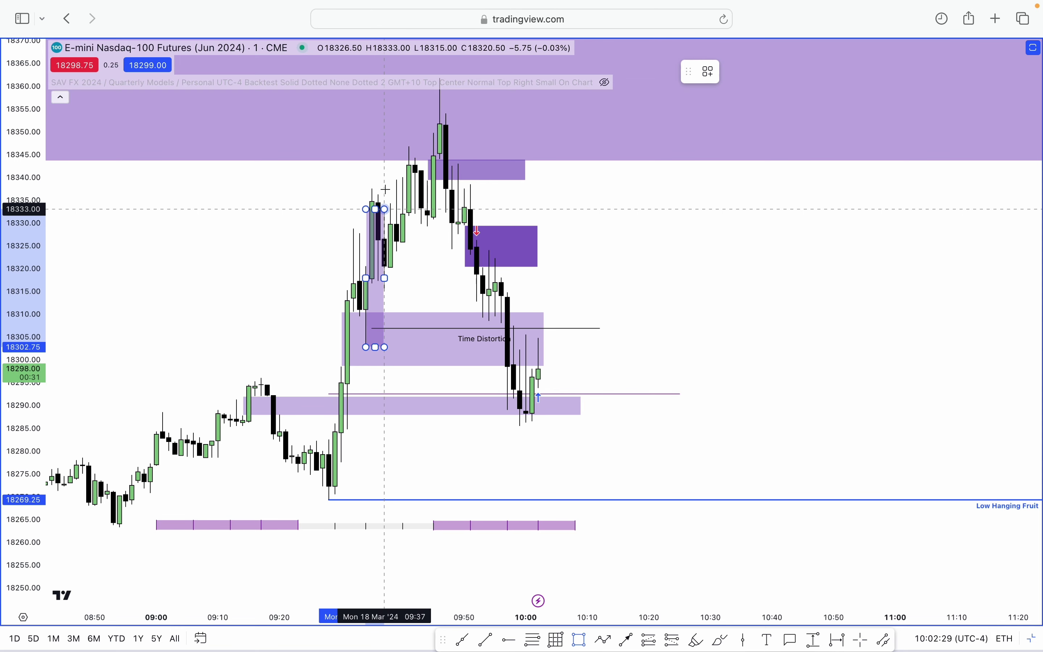
left_click(371, 188)
mouse_move(366, 267)
left_mouse_down()
mouse_move(404, 269)
mouse_move(365, 270)
left_mouse_up()
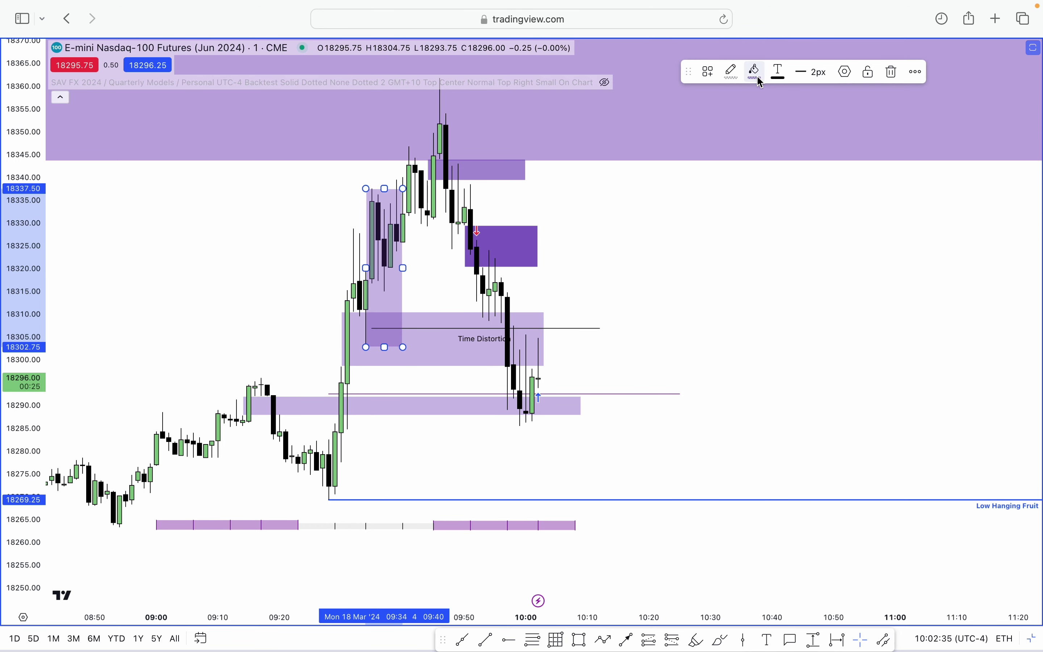
left_click(755, 71)
left_click(844, 114)
left_click(726, 282)
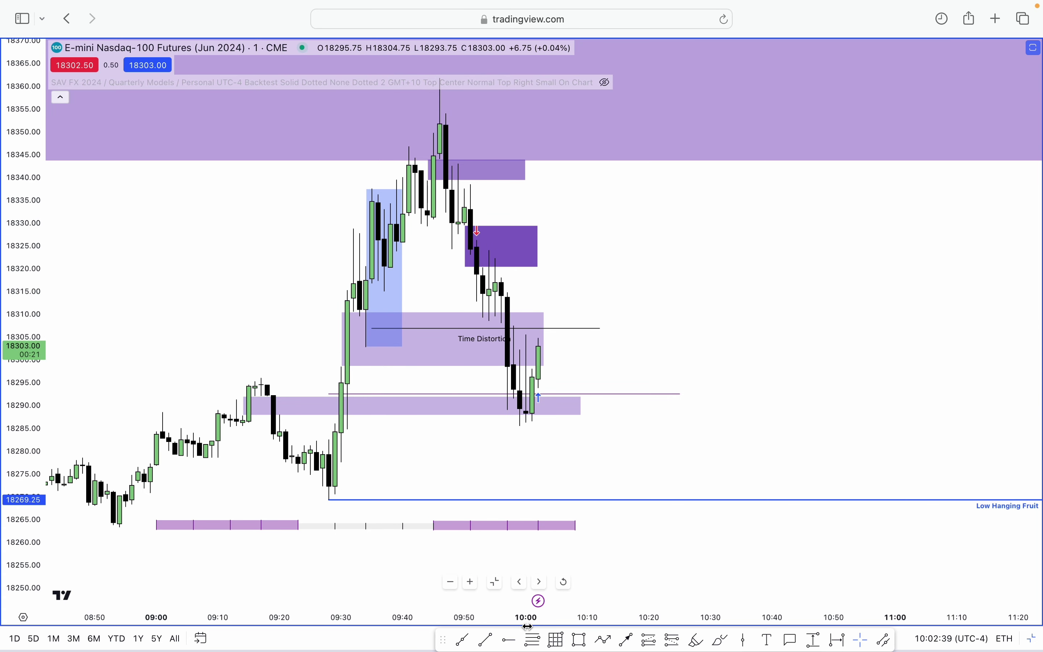
Step: Draw a horizontal trend line at 18302.75 from 09:34 to about 10:11 and delete the black line above it
left_click(490, 646)
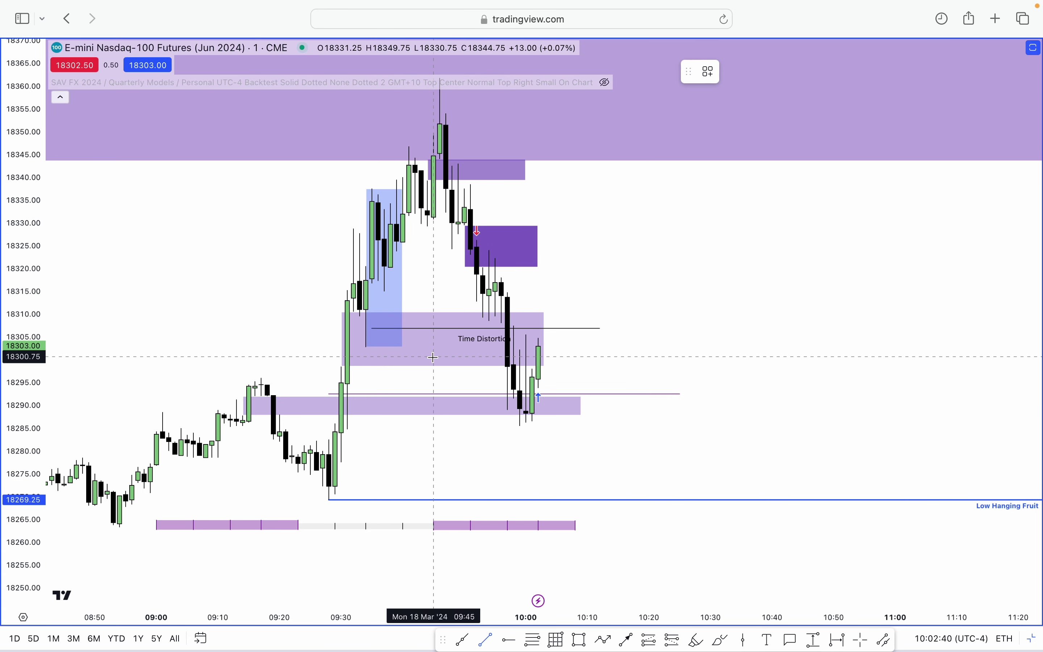
left_click(365, 347)
left_click(595, 347)
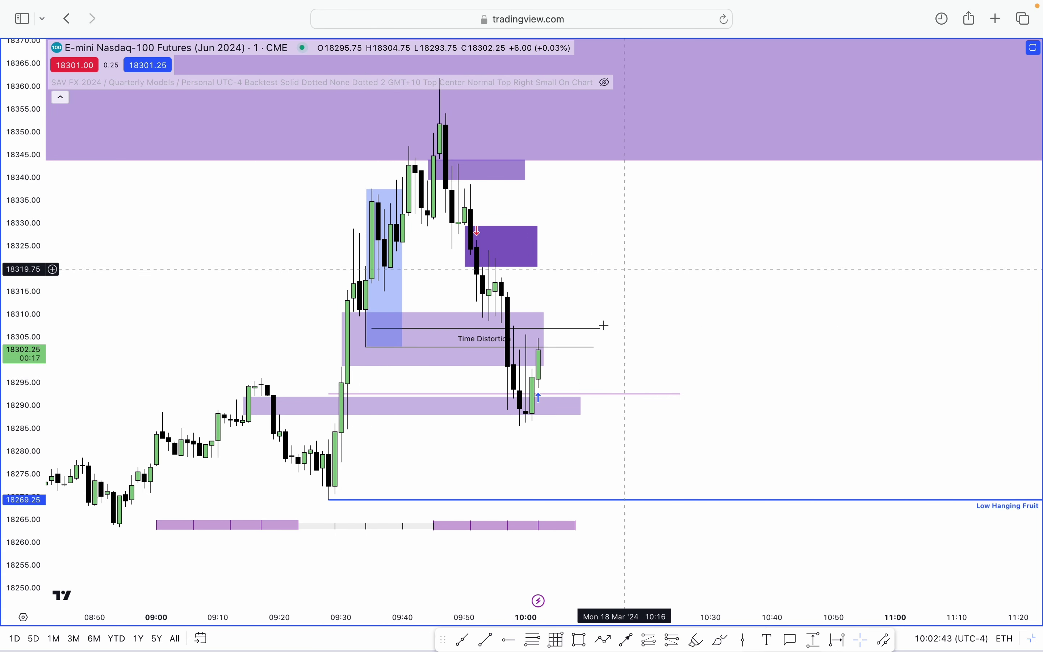
left_click(601, 329)
key("Delete")
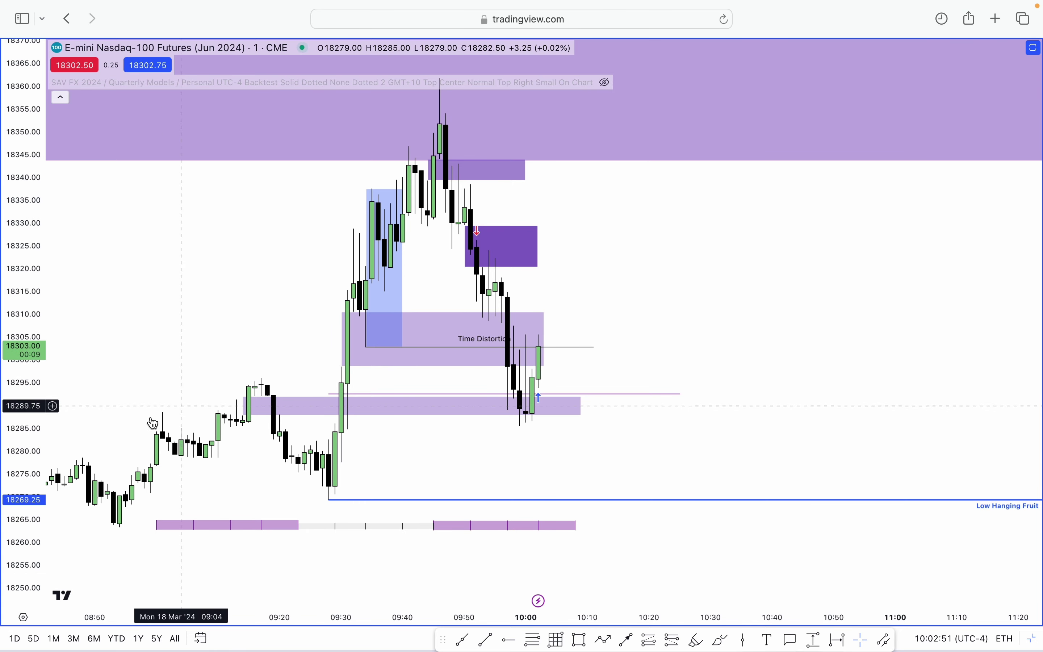
Step: Turn on execution labels in the chart's trading settings and apply the change
left_click_drag(28, 500, 29, 490)
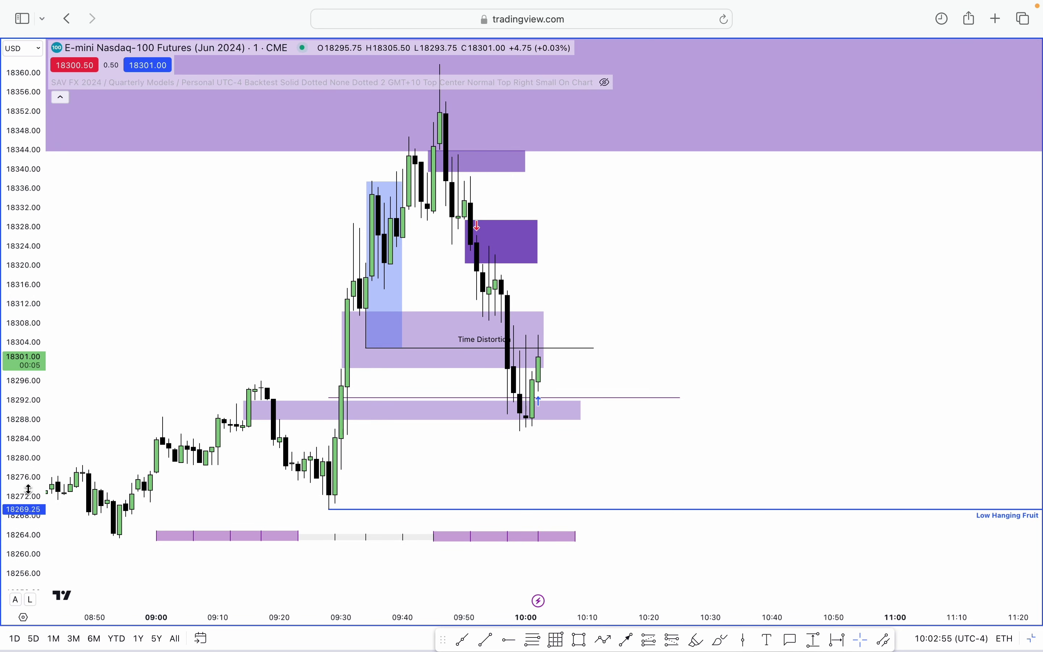
right_click(647, 272)
left_click(723, 630)
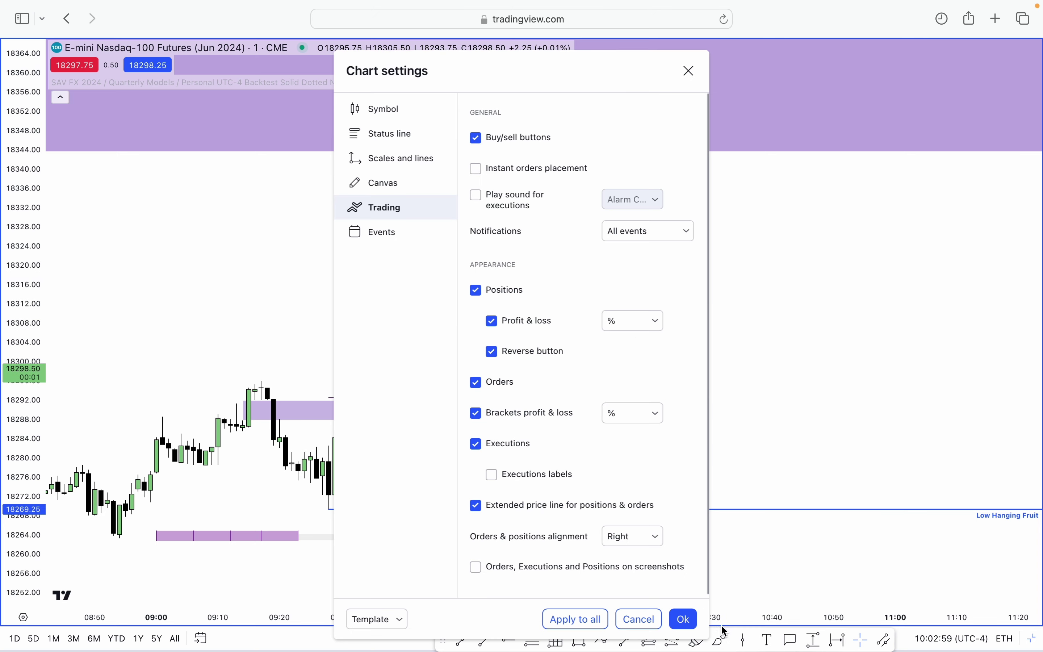
left_click_drag(565, 70, 306, 50)
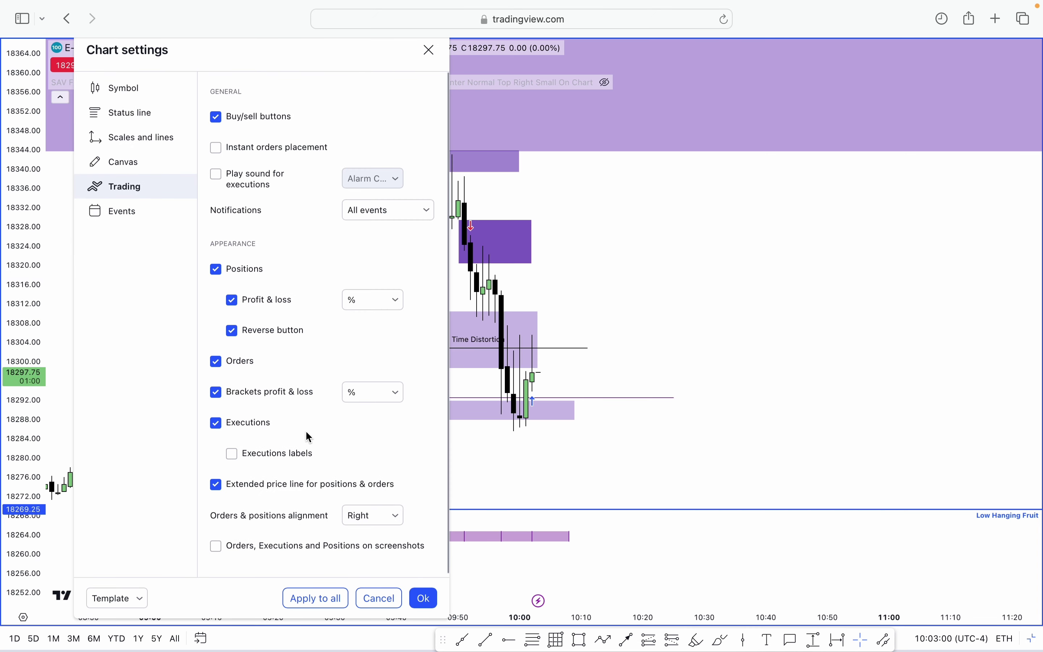
left_click(232, 455)
left_click_drag(378, 52, 332, 54)
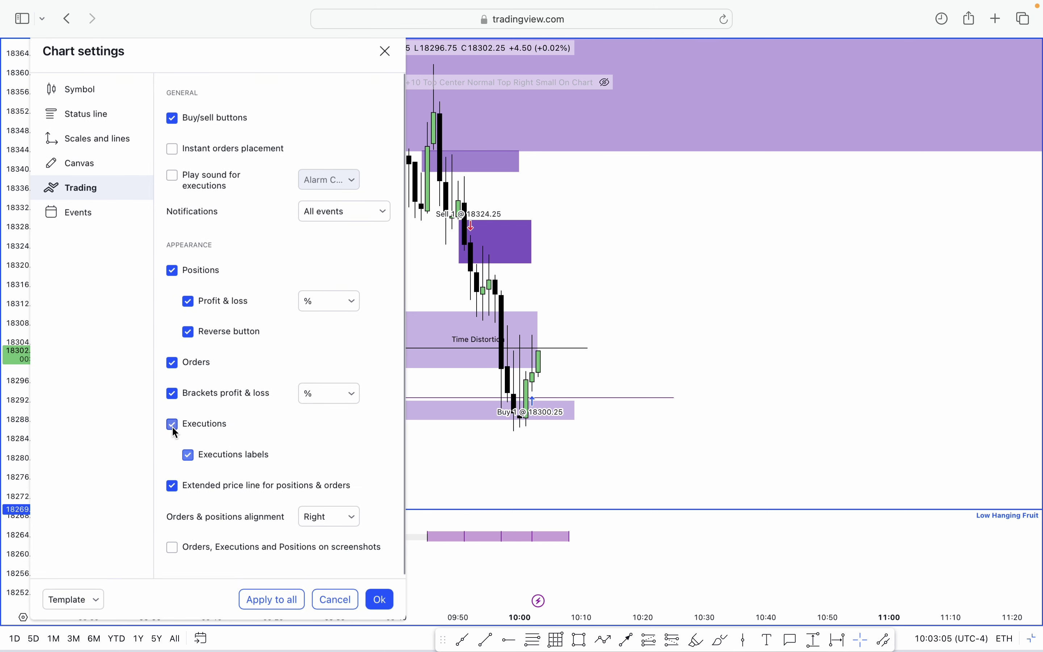
left_click(191, 460)
left_click(378, 600)
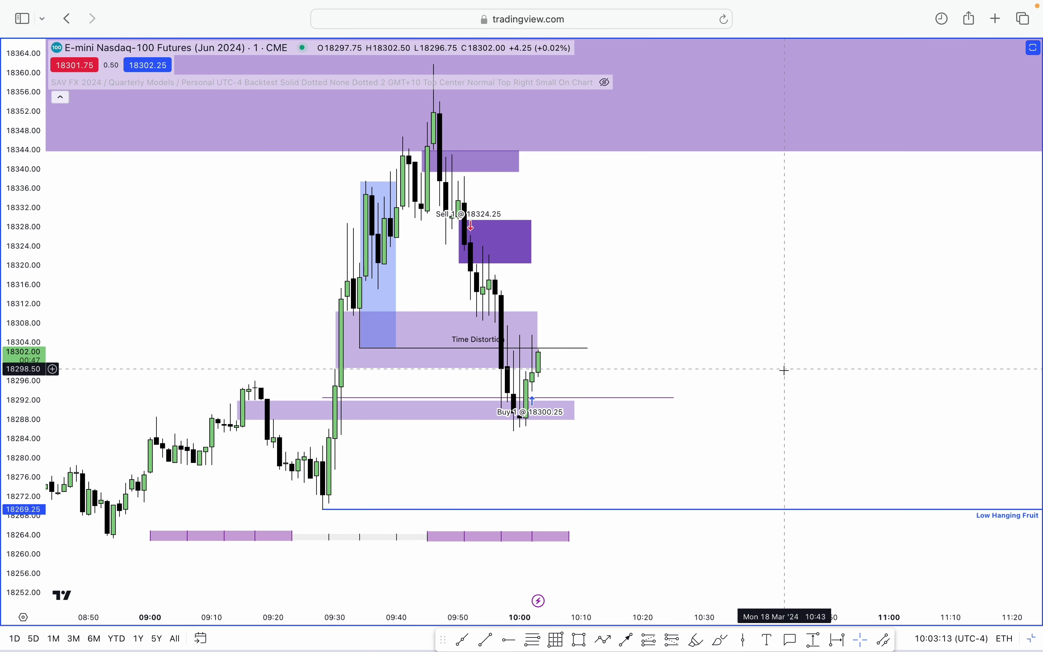
Step: Show the hidden SAV FX 2024 Quarterly Models indicator on the chart
left_click(606, 82)
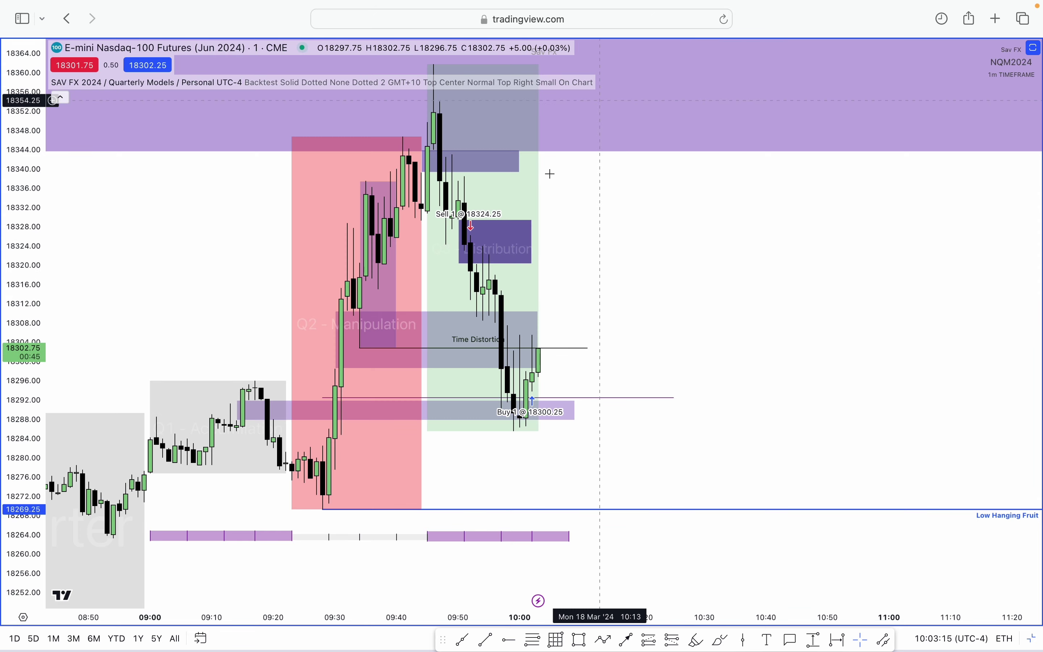